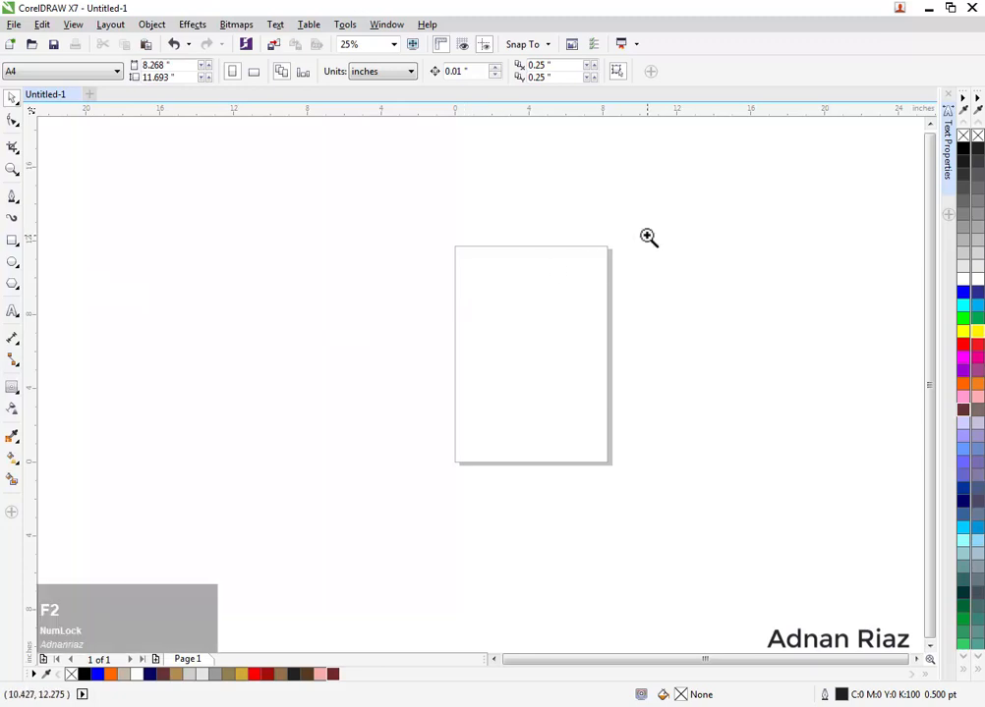
# Create a rectangle that exactly covers the A4 page
pyautogui.moveTo(647, 235); pyautogui.dragTo(425, 496)
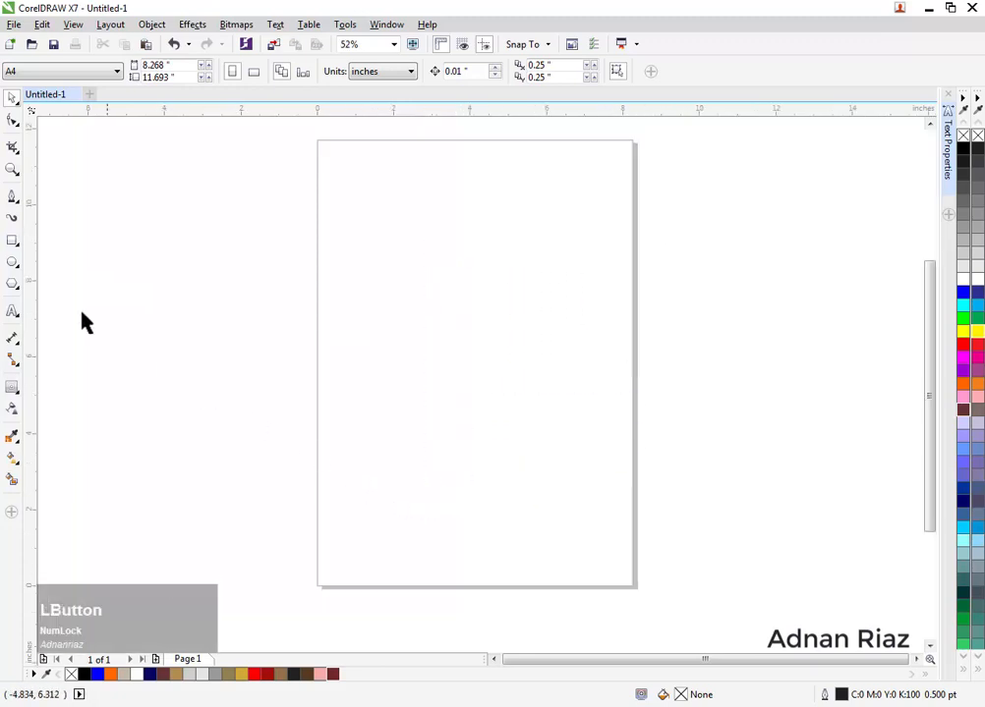
pyautogui.doubleClick(13, 242)
pyautogui.moveTo(126, 266); pyautogui.dragTo(256, 286)
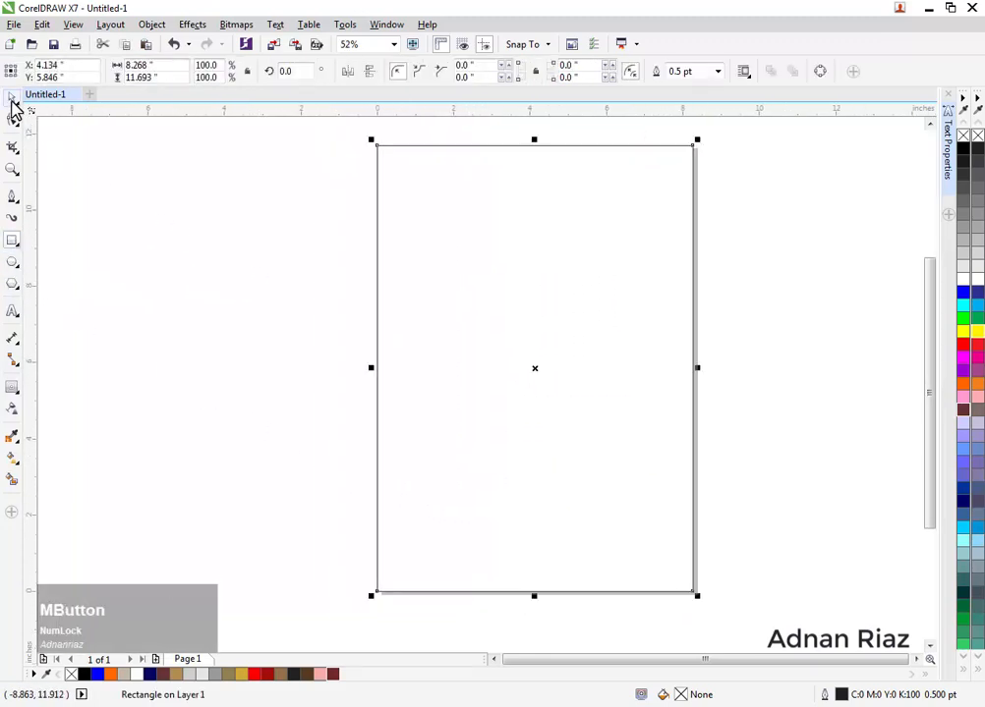
pyautogui.click(171, 235)
pyautogui.click(553, 581)
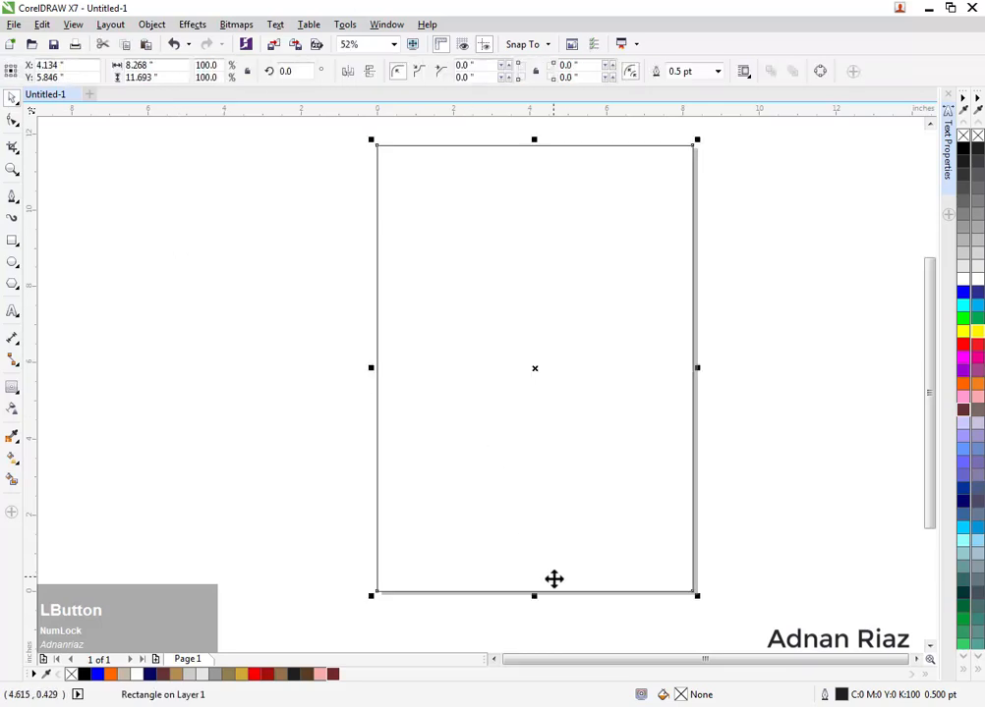
# Make a half-height copy of the page rectangle on the page's upper half and convert it to curves
pyautogui.click(532, 595)
pyautogui.click(534, 591)
pyautogui.moveTo(535, 595); pyautogui.dragTo(535, 389)
pyautogui.rightClick(535, 389)
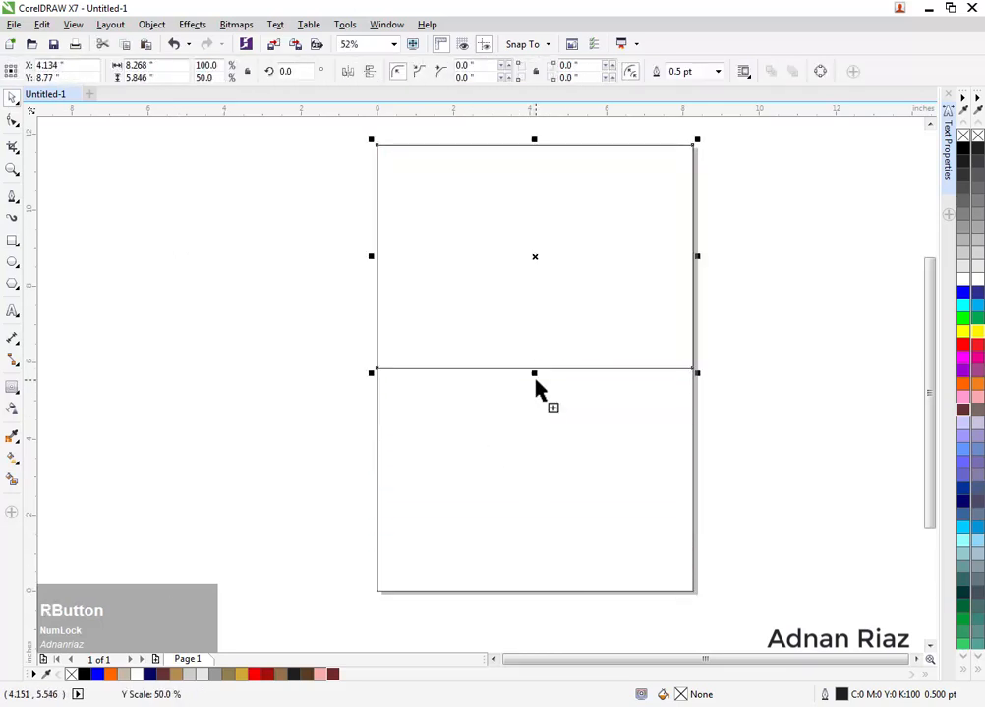
pyautogui.hotkey('ctrl', 'q')
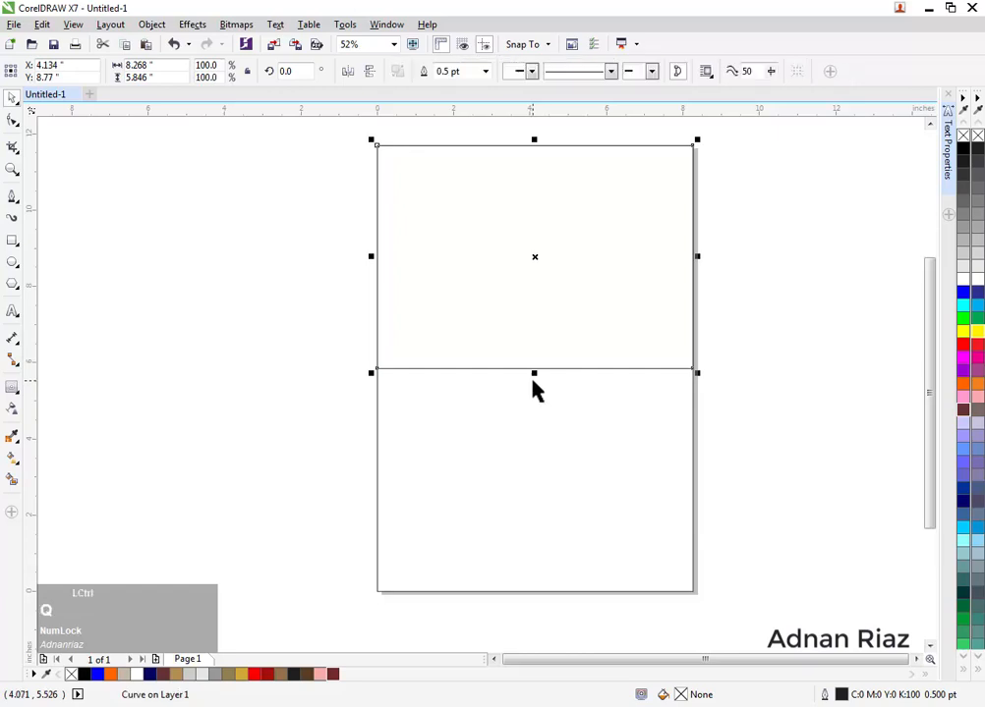
# Raise the copied shape's two lower nodes to leave a header strip about 1.1 in high
pyautogui.click(13, 119)
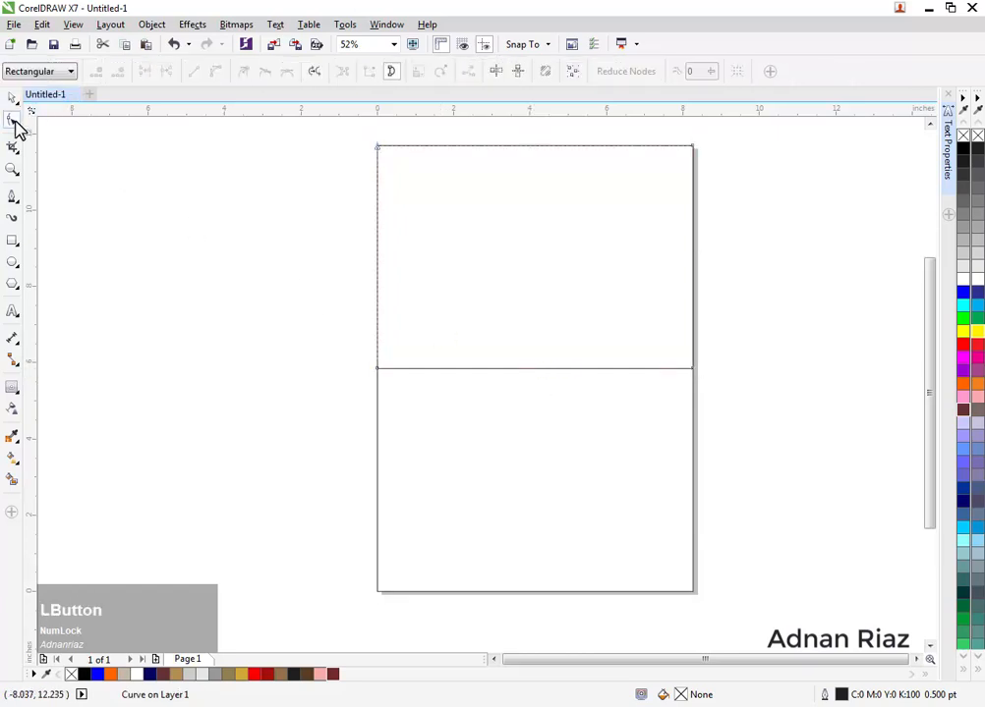
pyautogui.moveTo(299, 321); pyautogui.dragTo(698, 196)
pyautogui.middleClick(710, 202)
pyautogui.click(725, 237)
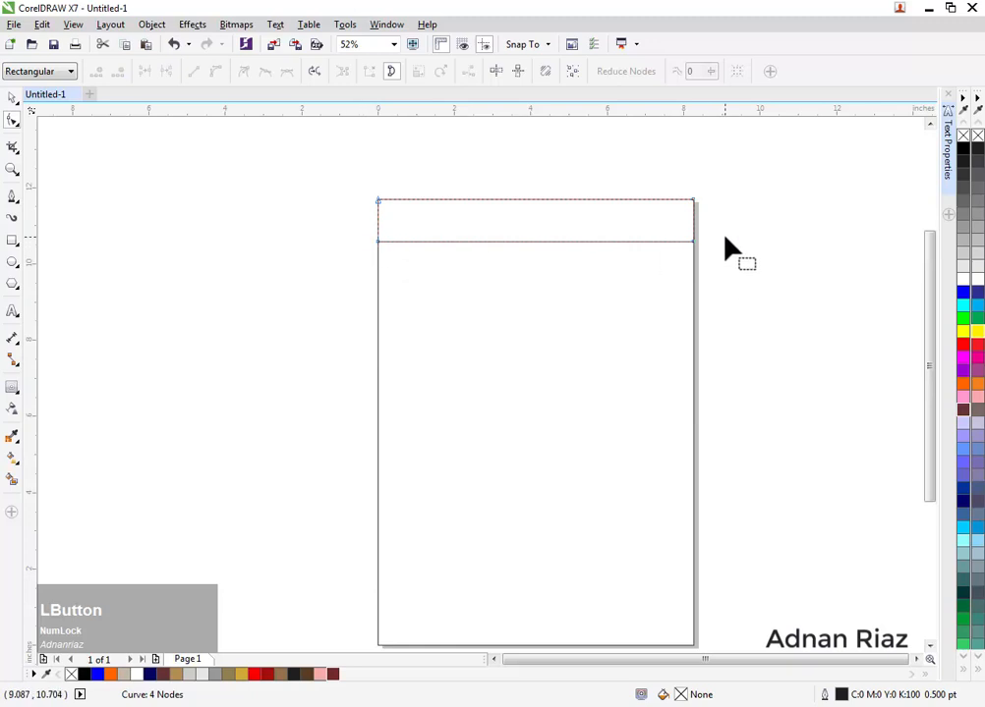
# Convert the header strip's lower edge to a curve and bend it into an S-shaped wave, dipping near the left and rising near the right
pyautogui.click(592, 241)
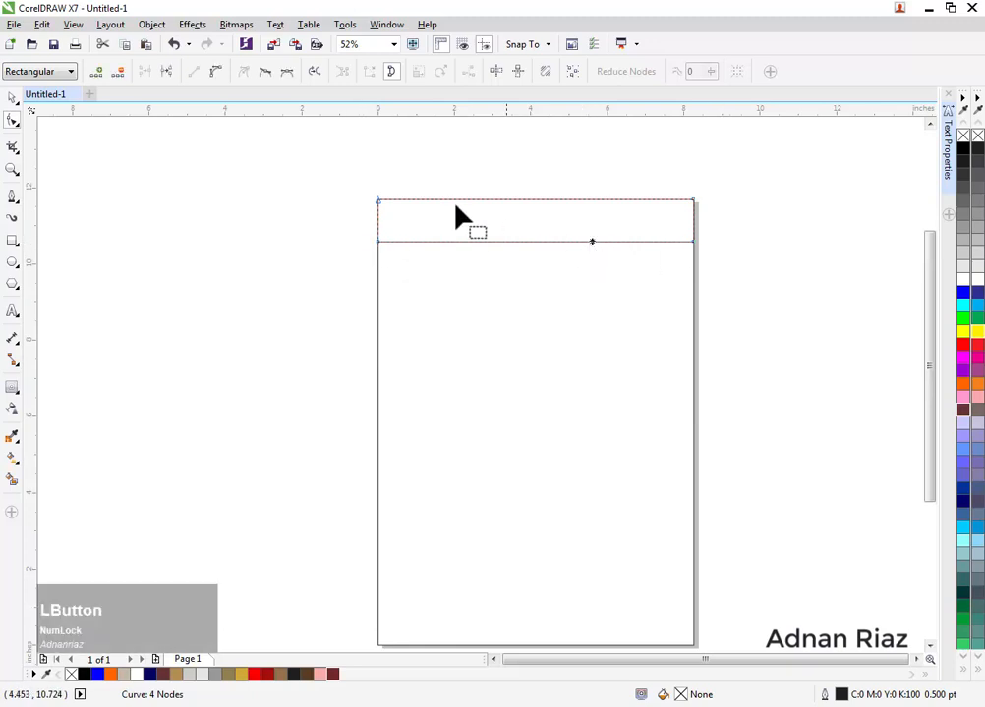
pyautogui.click(215, 73)
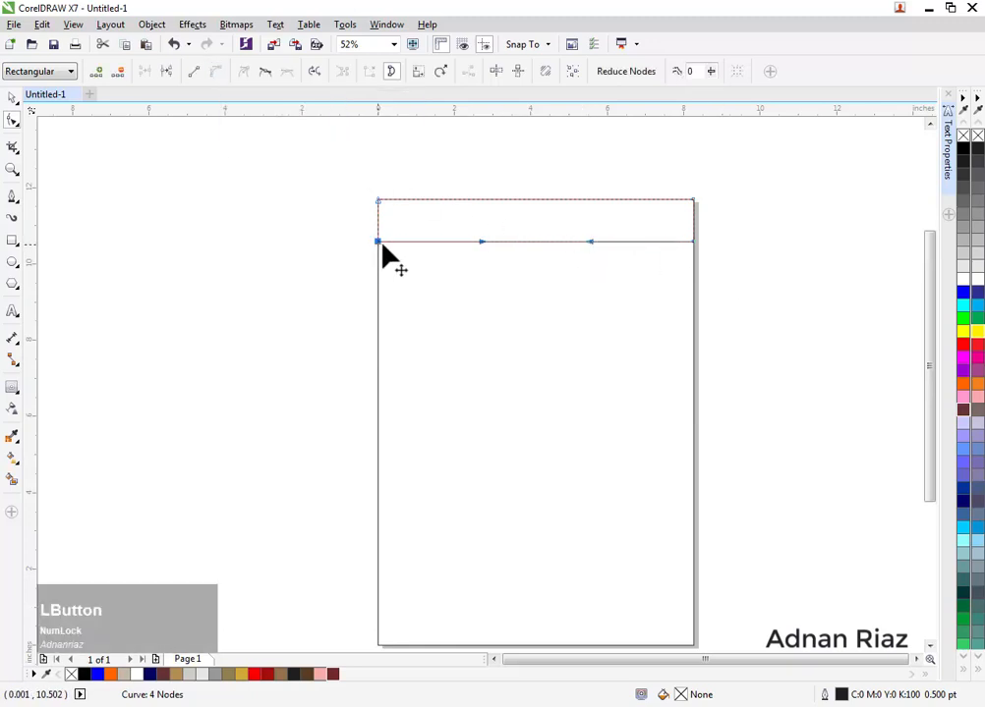
pyautogui.moveTo(482, 246); pyautogui.dragTo(423, 370)
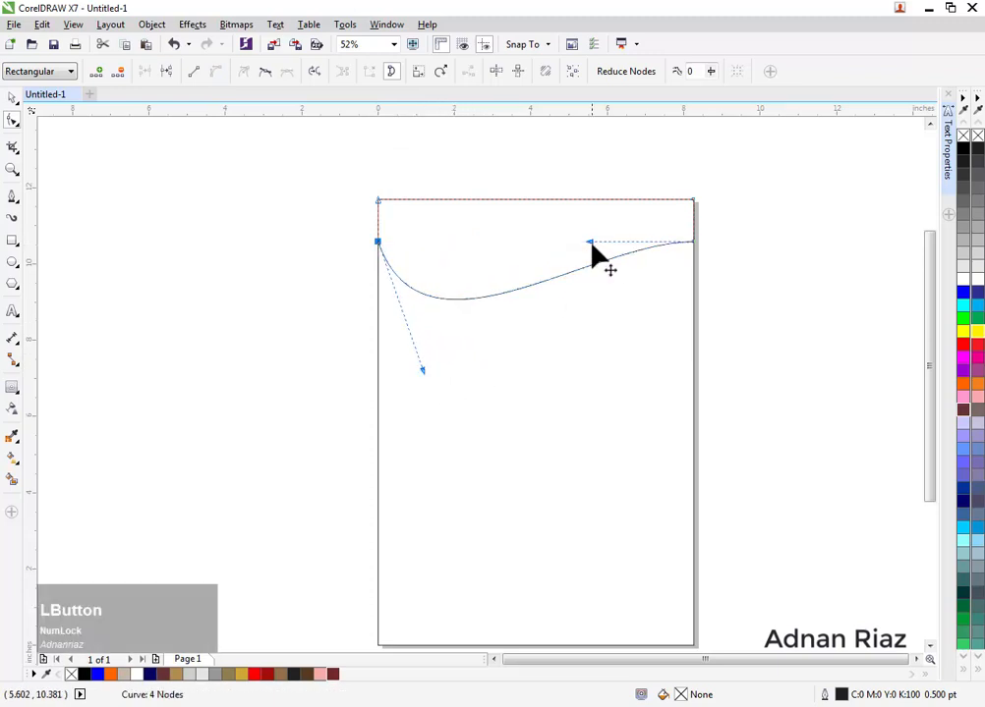
pyautogui.moveTo(591, 246); pyautogui.dragTo(613, 171)
pyautogui.moveTo(424, 372); pyautogui.dragTo(410, 399)
pyautogui.moveTo(613, 171); pyautogui.dragTo(572, 193)
pyautogui.moveTo(410, 402)
pyautogui.mouseDown()
pyautogui.moveTo(410, 388)
pyautogui.moveTo(415, 396)
pyautogui.mouseUp()
pyautogui.moveTo(191, 277); pyautogui.dragTo(198, 246)
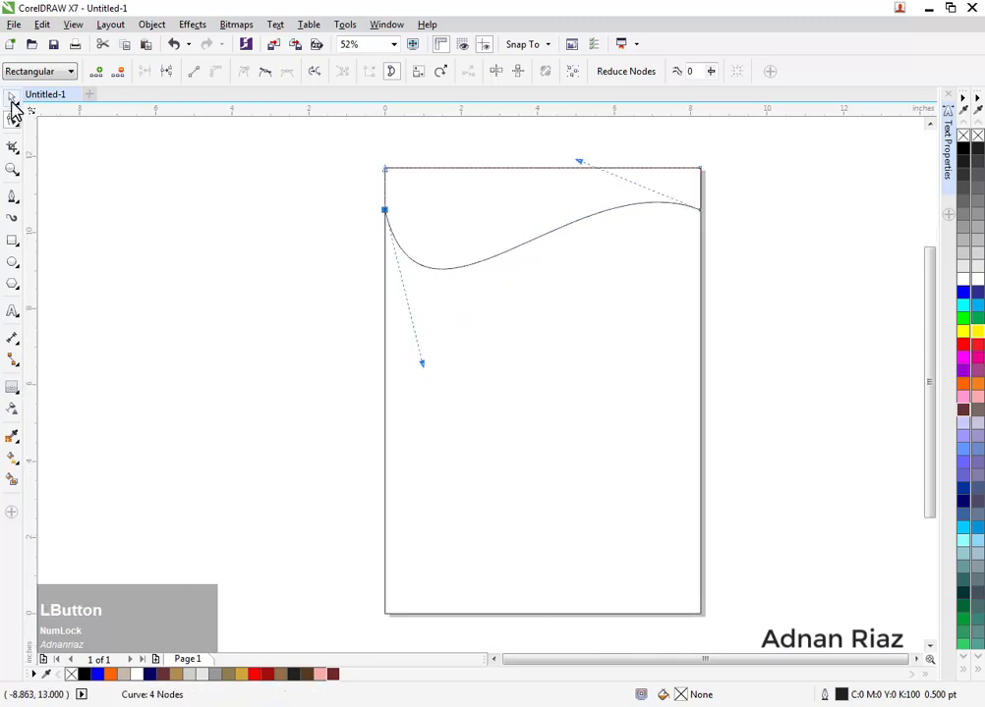
pyautogui.click(12, 98)
pyautogui.click(88, 184)
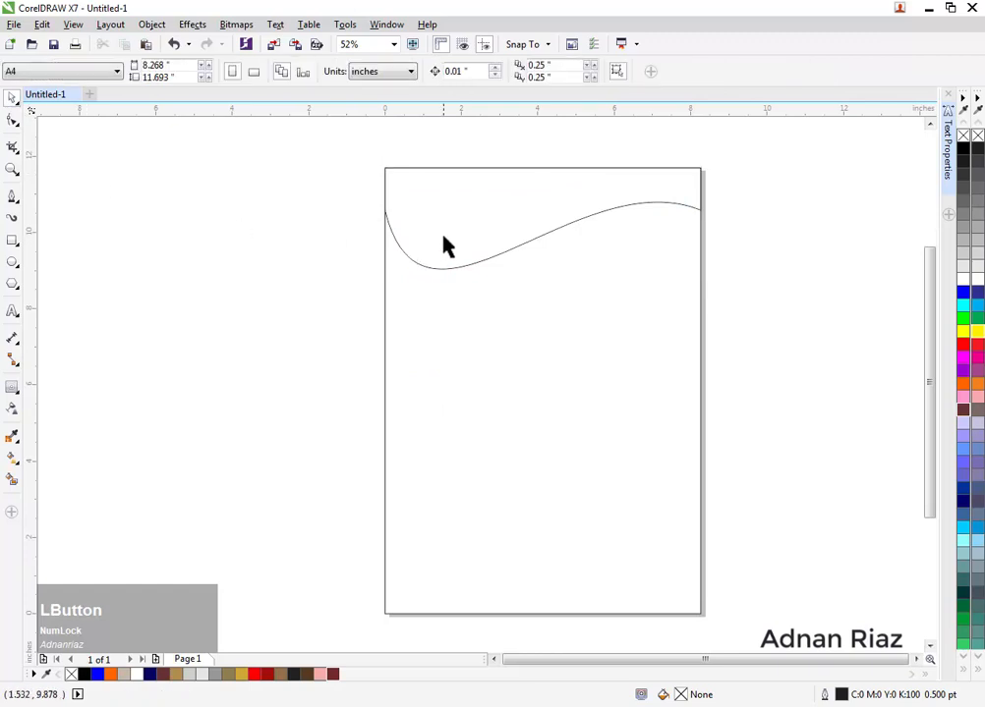
# Duplicate the wave header about 0.3 in lower, send the copy back one, and trim it with the original into a thin band
pyautogui.moveTo(452, 217); pyautogui.dragTo(451, 231)
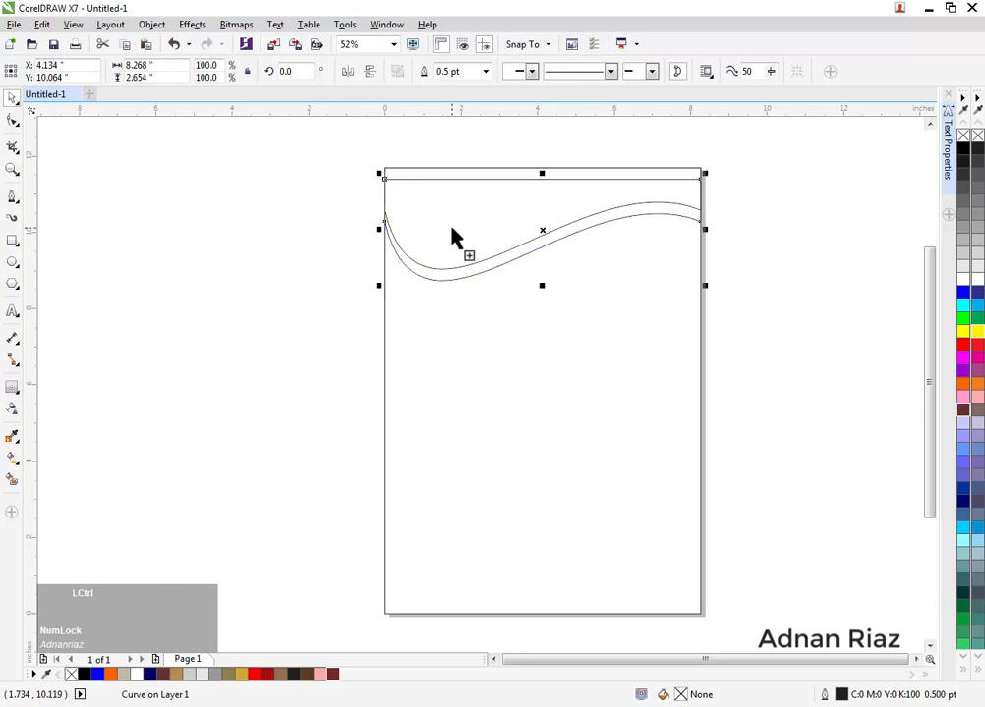
pyautogui.hotkey('ctrl', 'pagedown')
pyautogui.click(301, 212)
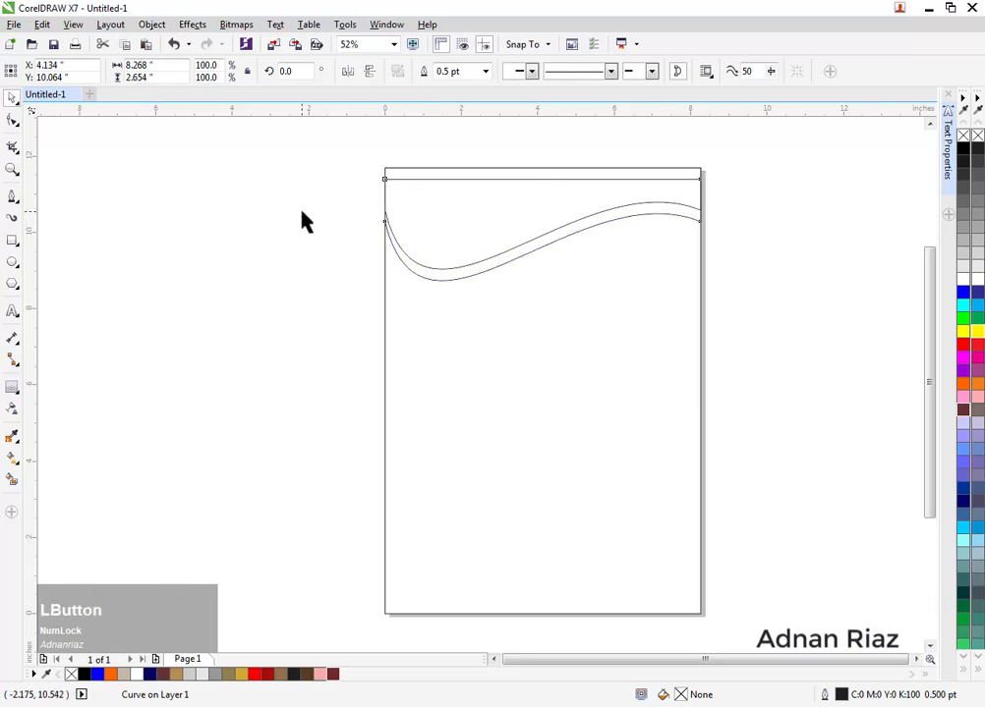
pyautogui.click(422, 169)
pyautogui.keyDown('shift'); pyautogui.click(455, 283); pyautogui.keyUp('shift')
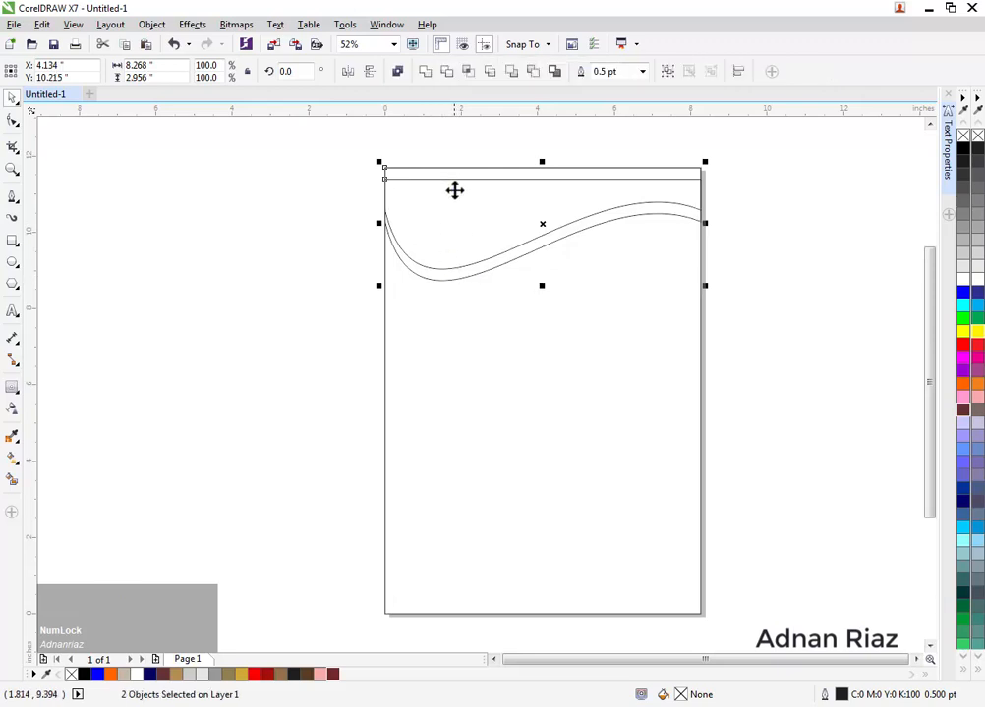
pyautogui.click(448, 86)
pyautogui.click(310, 191)
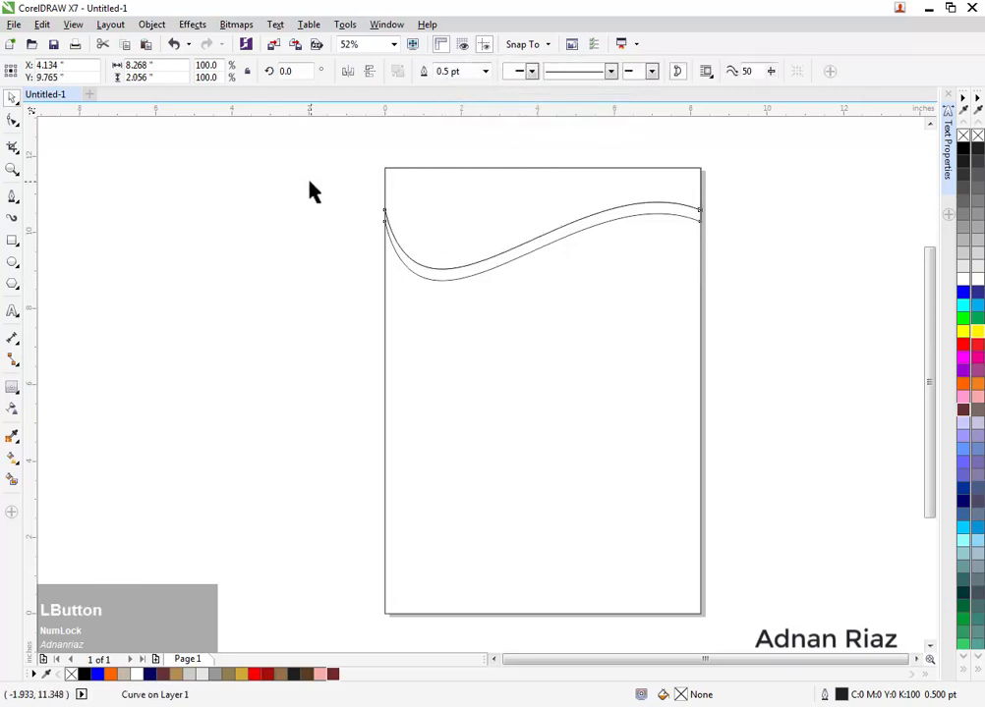
# Delete the thin uniform band below the wave header
pyautogui.click(455, 285)
pyautogui.moveTo(453, 280); pyautogui.dragTo(454, 285)
pyautogui.hotkey('ctrl', 'z')
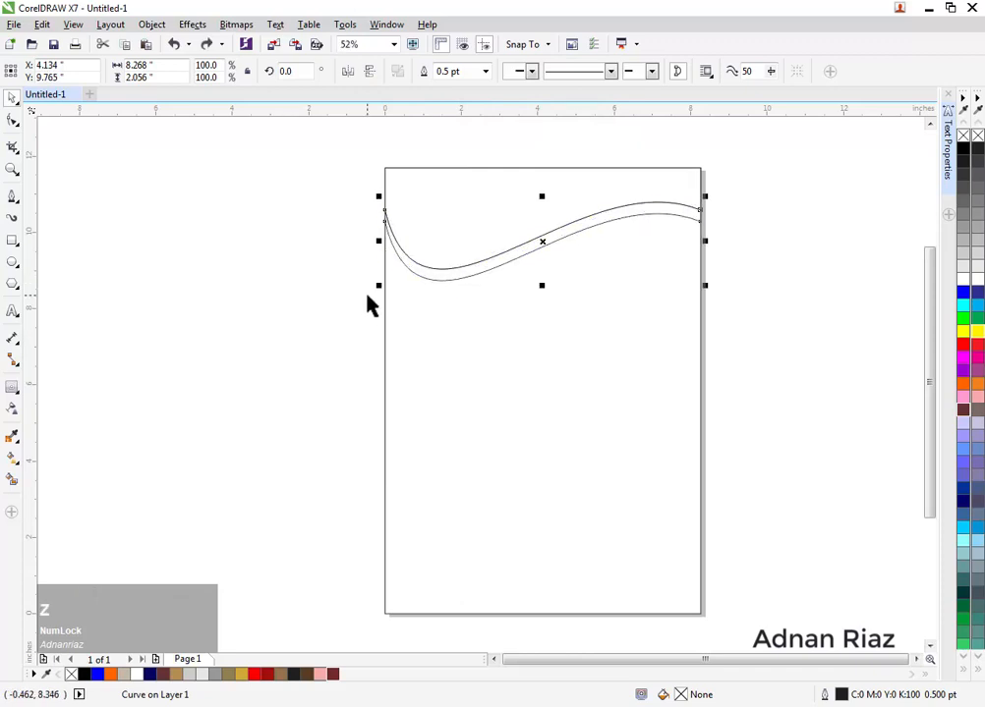
pyautogui.press('Delete')
pyautogui.click(503, 222)
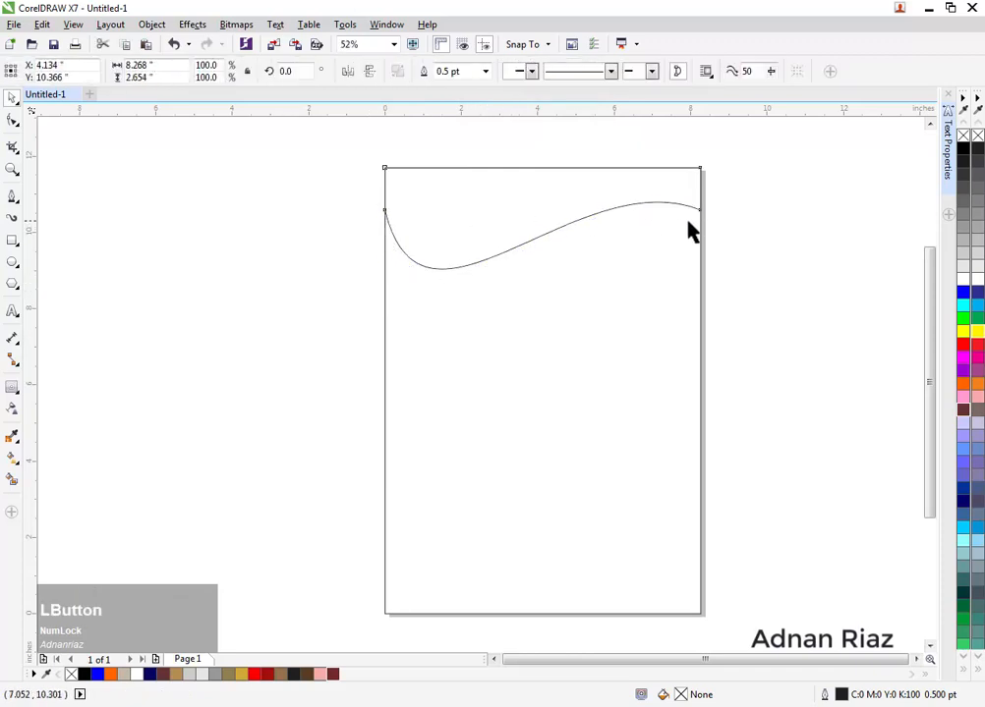
pyautogui.moveTo(755, 135); pyautogui.dragTo(372, 320)
pyautogui.moveTo(550, 226); pyautogui.dragTo(546, 231)
pyautogui.hotkey('ctrl', 'z')
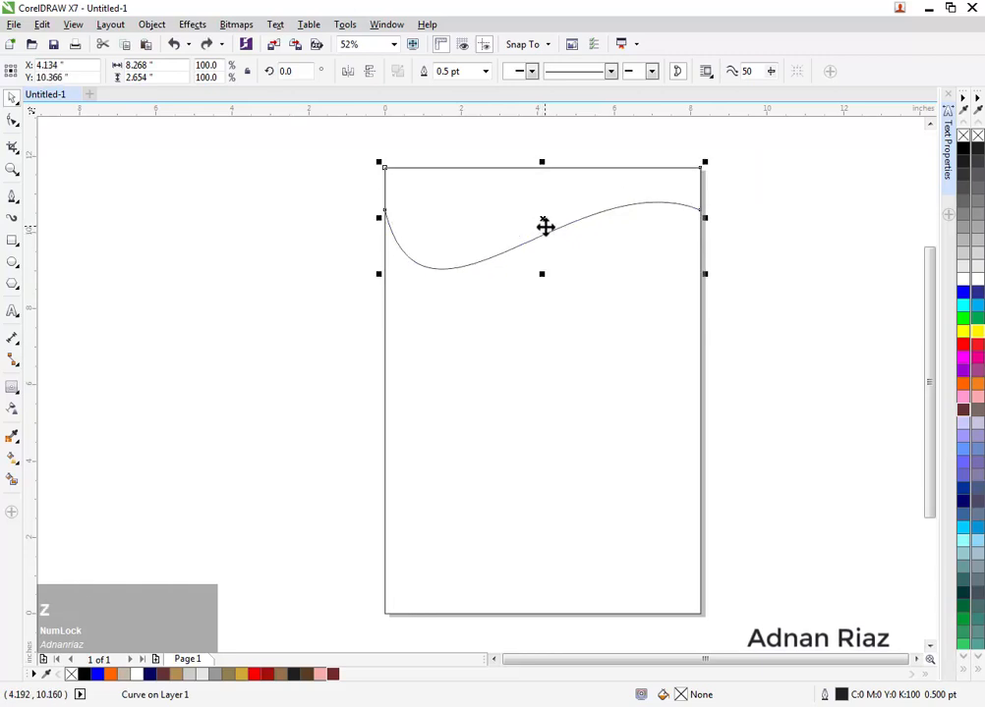
# Duplicate the wave header, center-align the copy with the original, and offset it about 0.18 in downward
pyautogui.rightClick(540, 198)
pyautogui.click(657, 189)
pyautogui.moveTo(560, 196); pyautogui.dragTo(587, 257)
pyautogui.rightClick(587, 258)
pyautogui.keyDown('shift'); pyautogui.click(518, 197); pyautogui.keyUp('shift')
pyautogui.press('c')
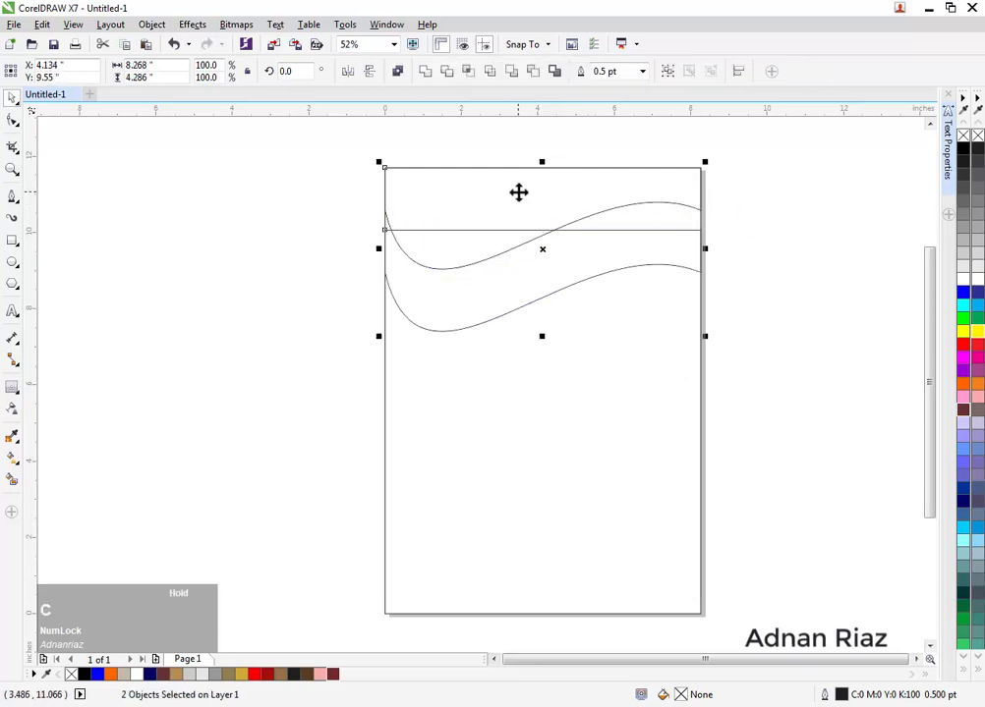
pyautogui.press('e')
pyautogui.click(502, 200)
pyautogui.moveTo(501, 196); pyautogui.dragTo(503, 204)
# Skew the offset wave copy vertically, raising its left end to meet the original curve
pyautogui.scroll(2, 442, 211)
pyautogui.click(387, 238)
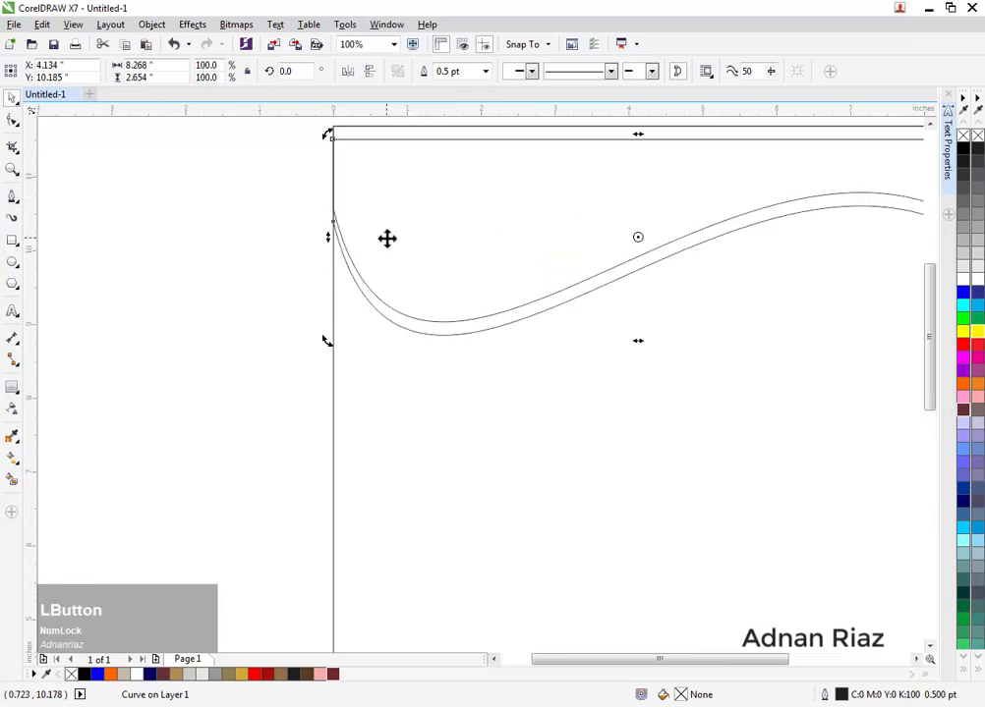
pyautogui.moveTo(330, 239); pyautogui.dragTo(334, 220)
pyautogui.scroll(-2, 444, 288)
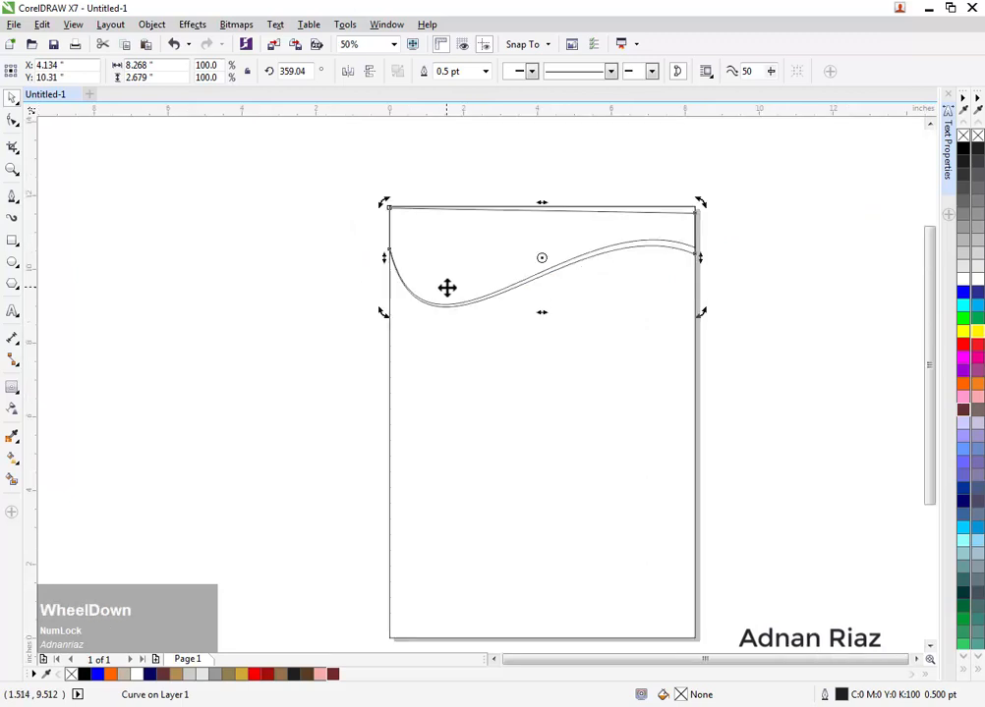
pyautogui.middleClick(381, 270)
pyautogui.scroll(2, 384, 263)
pyautogui.moveTo(395, 248); pyautogui.dragTo(396, 240)
# Skew the copy further so its right end drops and the gap below the original widens toward the page's right edge
pyautogui.moveTo(623, 250); pyautogui.dragTo(289, 270)
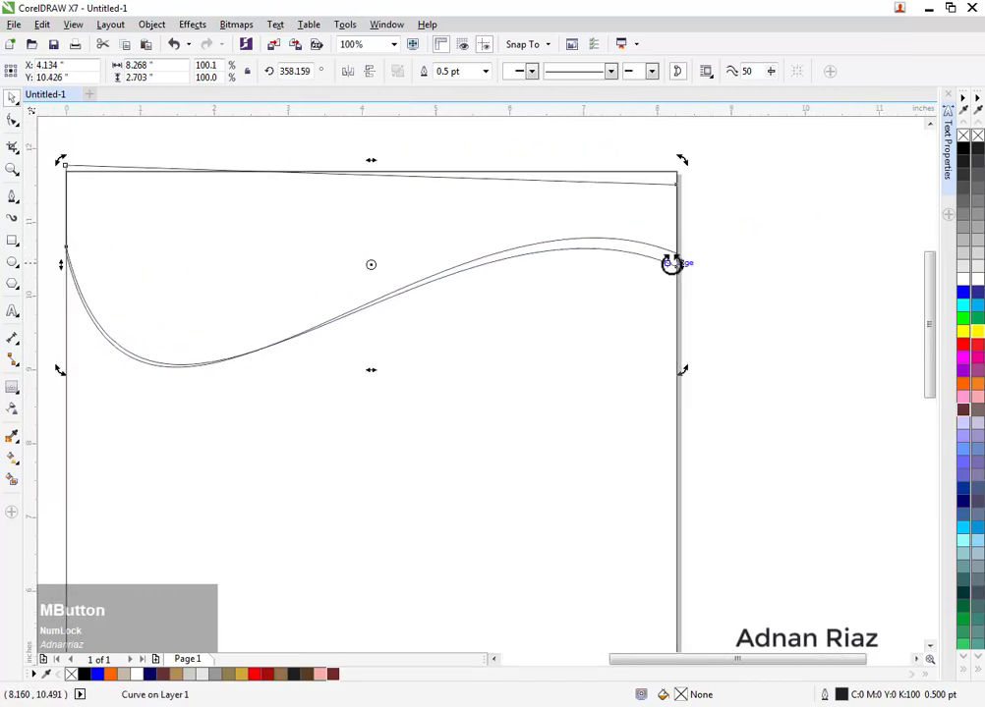
pyautogui.moveTo(680, 263); pyautogui.dragTo(683, 273)
pyautogui.moveTo(376, 330); pyautogui.dragTo(439, 326)
pyautogui.moveTo(125, 265); pyautogui.dragTo(149, 248)
pyautogui.scroll(1, 107, 294)
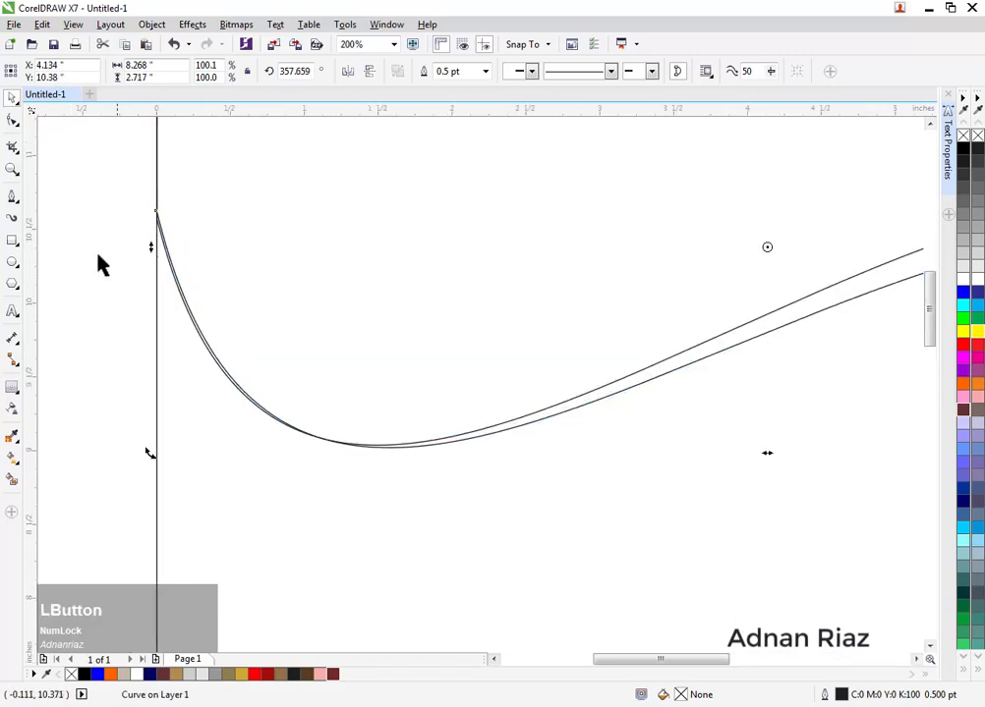
pyautogui.scroll(-1, 104, 261)
# Trim the skewed copy with the original wave header and move the resulting tapered band about 0.16 in down
pyautogui.click(716, 159)
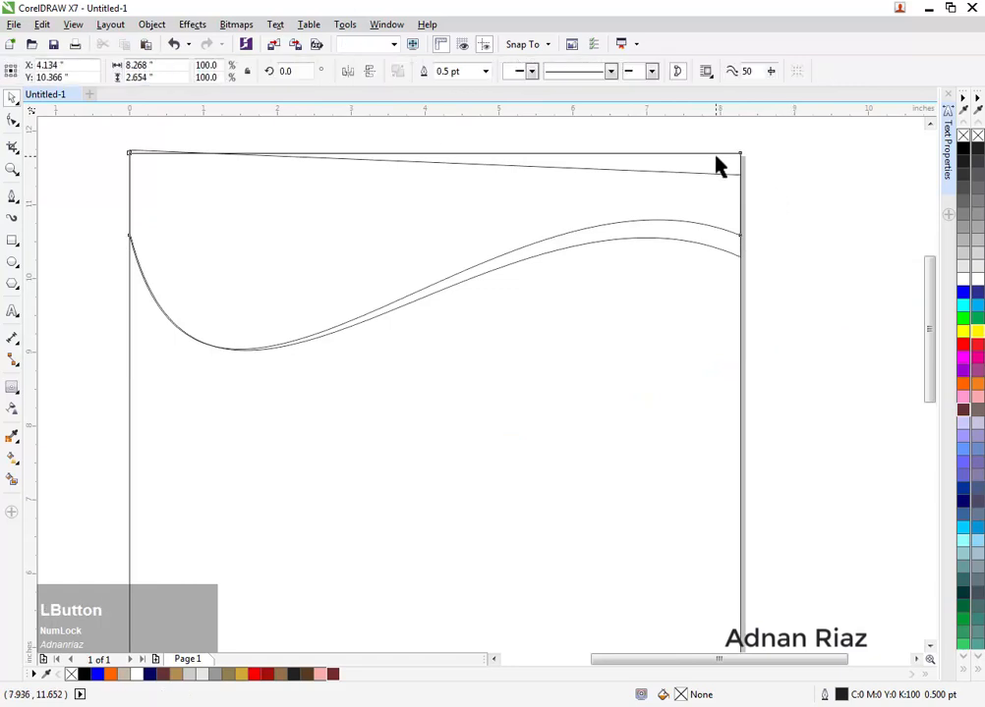
pyautogui.keyDown('shift'); pyautogui.click(670, 238); pyautogui.keyUp('shift')
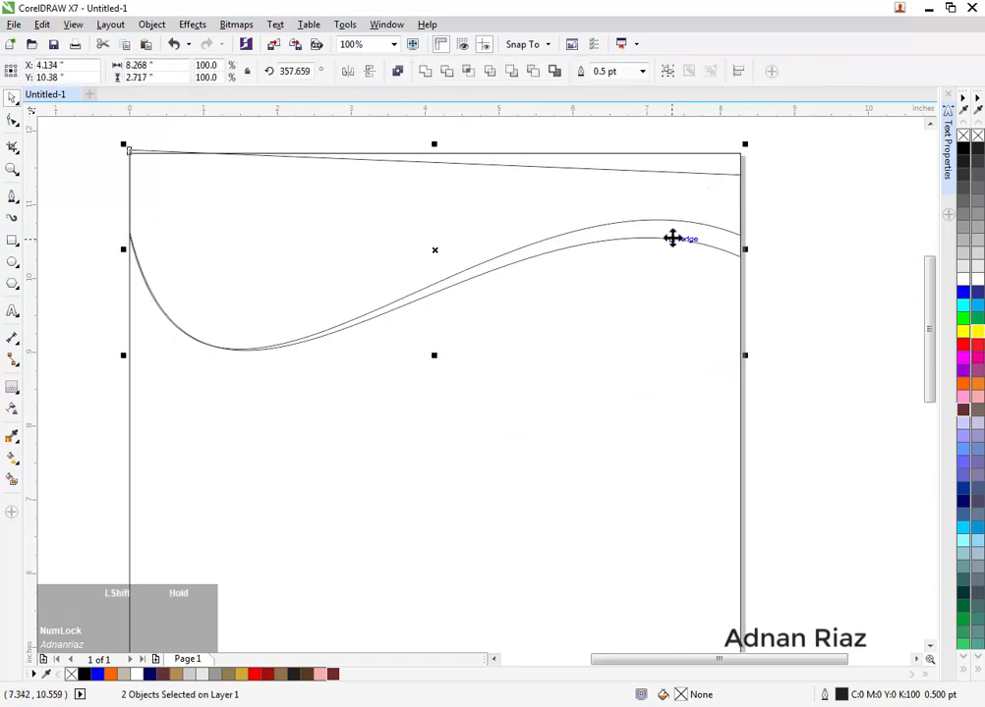
pyautogui.click(447, 80)
pyautogui.click(684, 260)
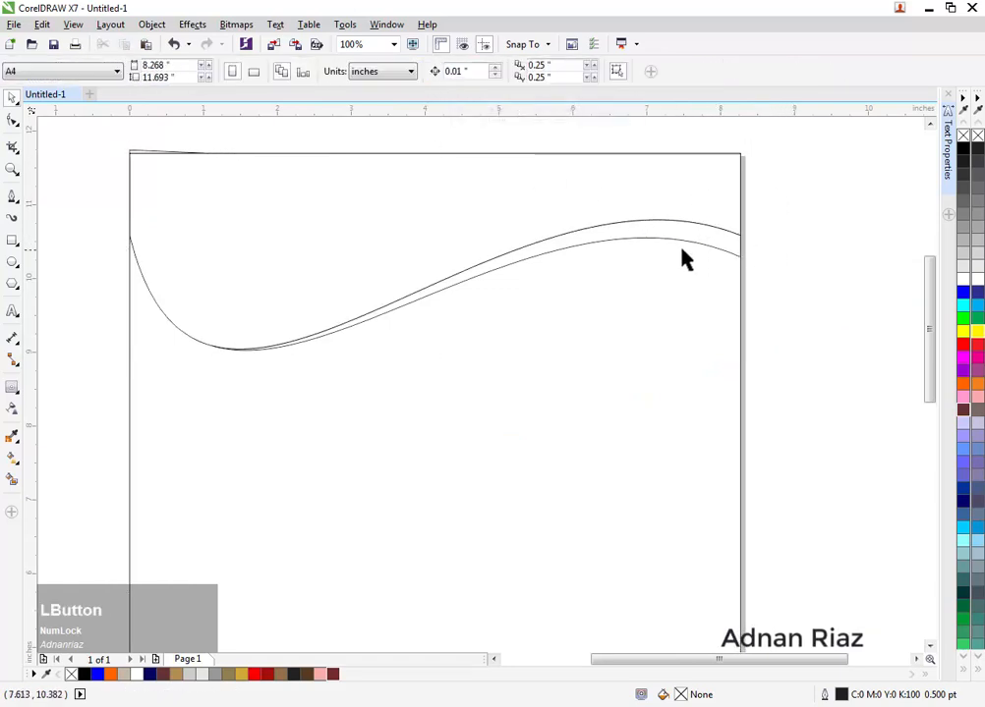
pyautogui.moveTo(593, 242); pyautogui.dragTo(594, 253)
# Delete the leftover sliver nodes of the trimmed shape near the page's upper-left corner, keeping only the tapered band
pyautogui.middleClick(241, 215)
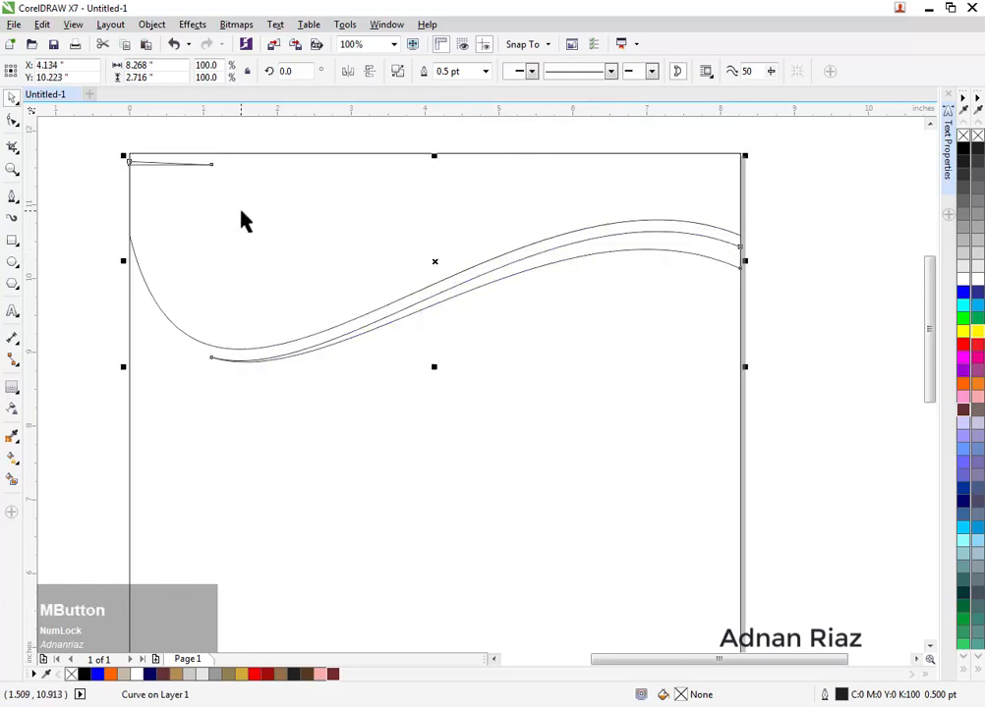
pyautogui.doubleClick(325, 381)
pyautogui.moveTo(319, 150); pyautogui.dragTo(149, 222)
pyautogui.press('Delete')
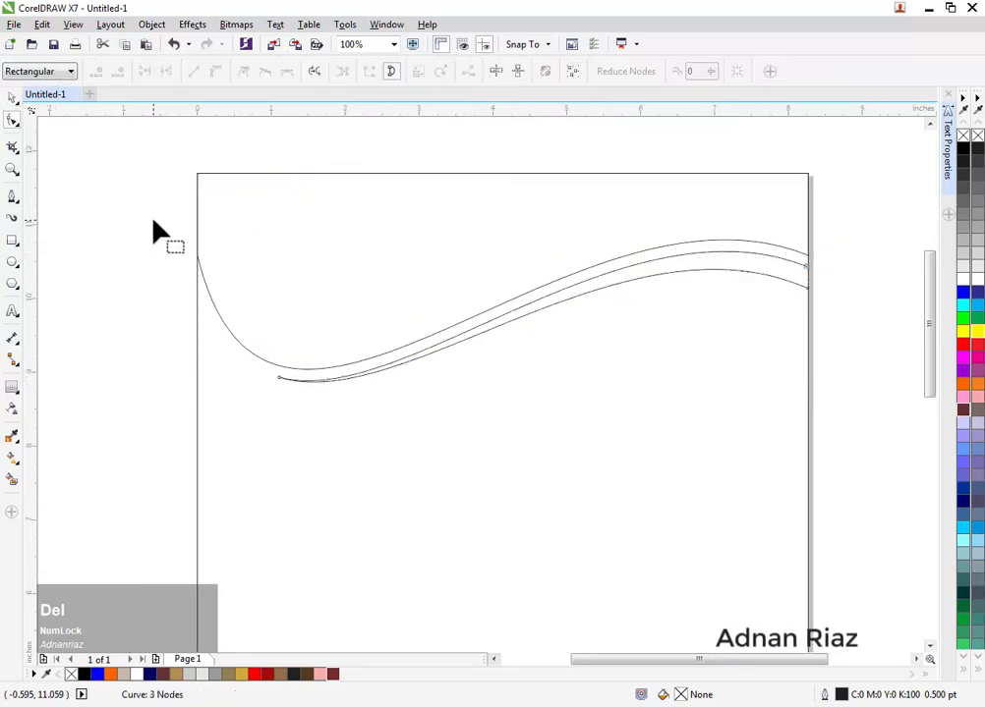
pyautogui.click(12, 97)
pyautogui.click(174, 288)
# Duplicate the tapered band with a downward vertical skew, placing the copy below it with its right end at the page edge
pyautogui.middleClick(527, 324)
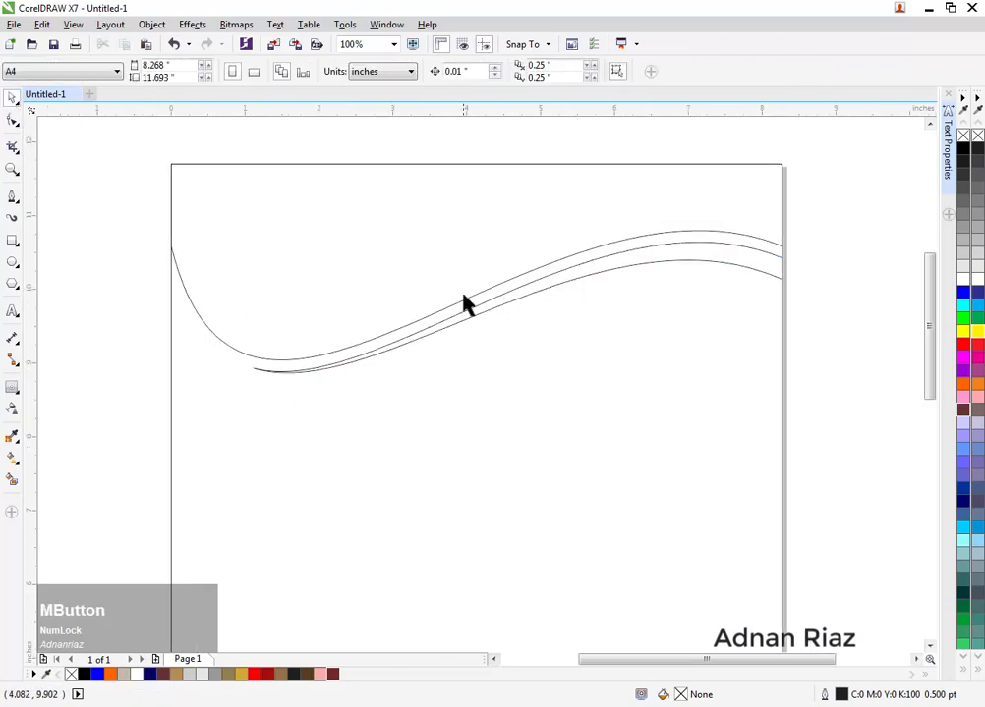
pyautogui.click(611, 266)
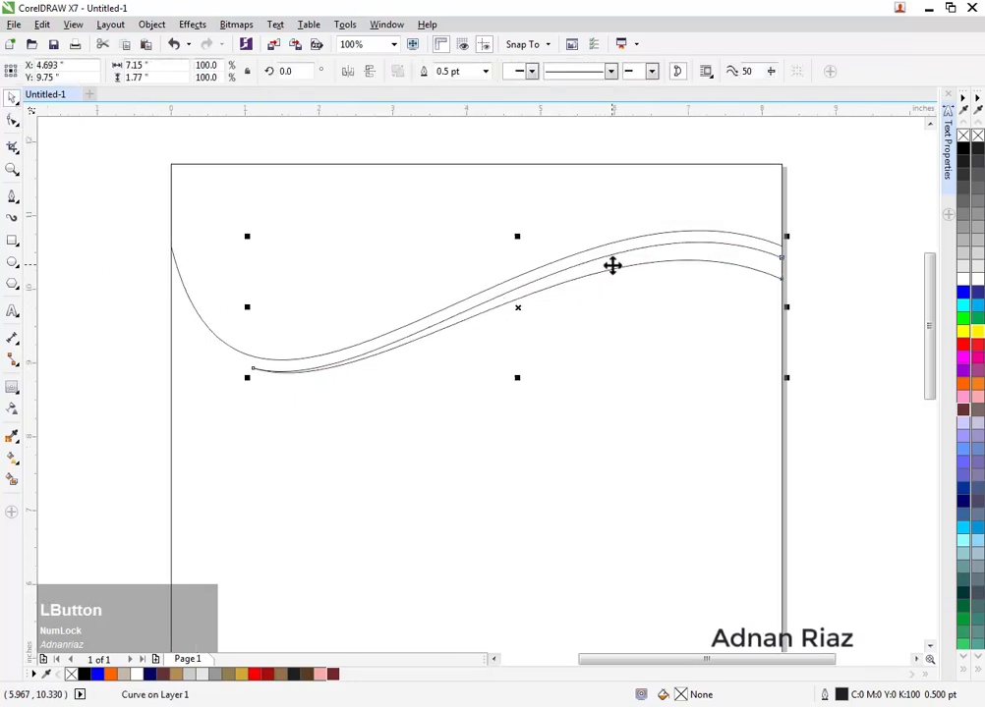
pyautogui.click(611, 266)
pyautogui.moveTo(784, 311); pyautogui.dragTo(805, 392)
pyautogui.rightClick(781, 349)
pyautogui.click(773, 301)
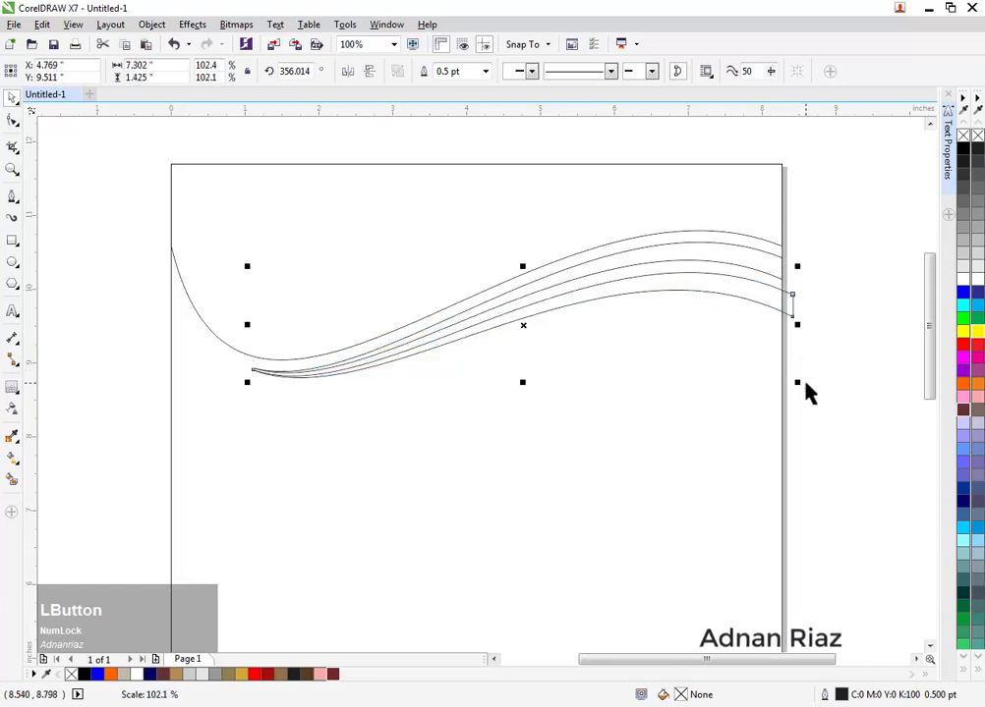
pyautogui.hotkey('ctrl', 'z')
pyautogui.click(715, 364)
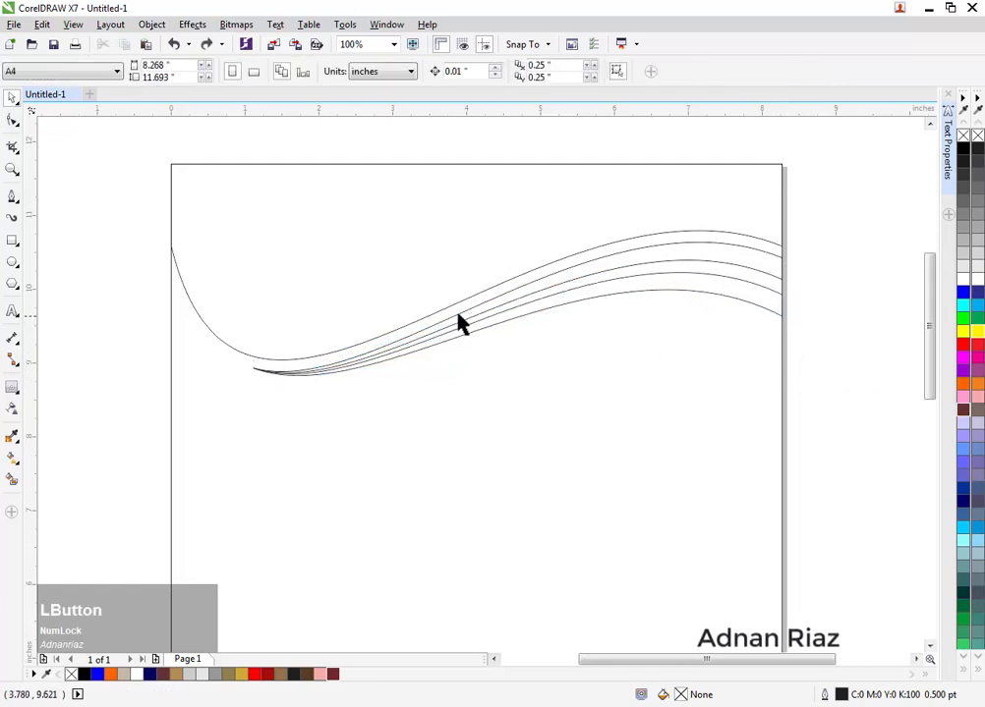
# Apply a horizontal linear fountain fill to the wave header, running from the page's left edge to its right edge
pyautogui.click(409, 231)
pyautogui.press('g')
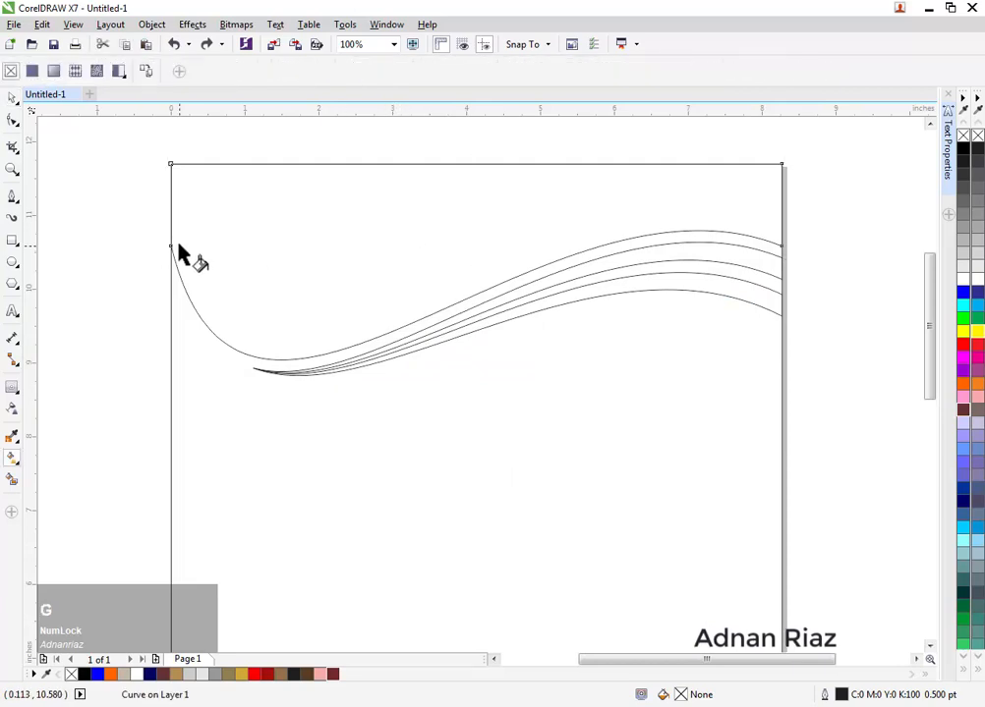
pyautogui.moveTo(172, 218); pyautogui.dragTo(776, 244)
pyautogui.moveTo(961, 169); pyautogui.dragTo(780, 218)
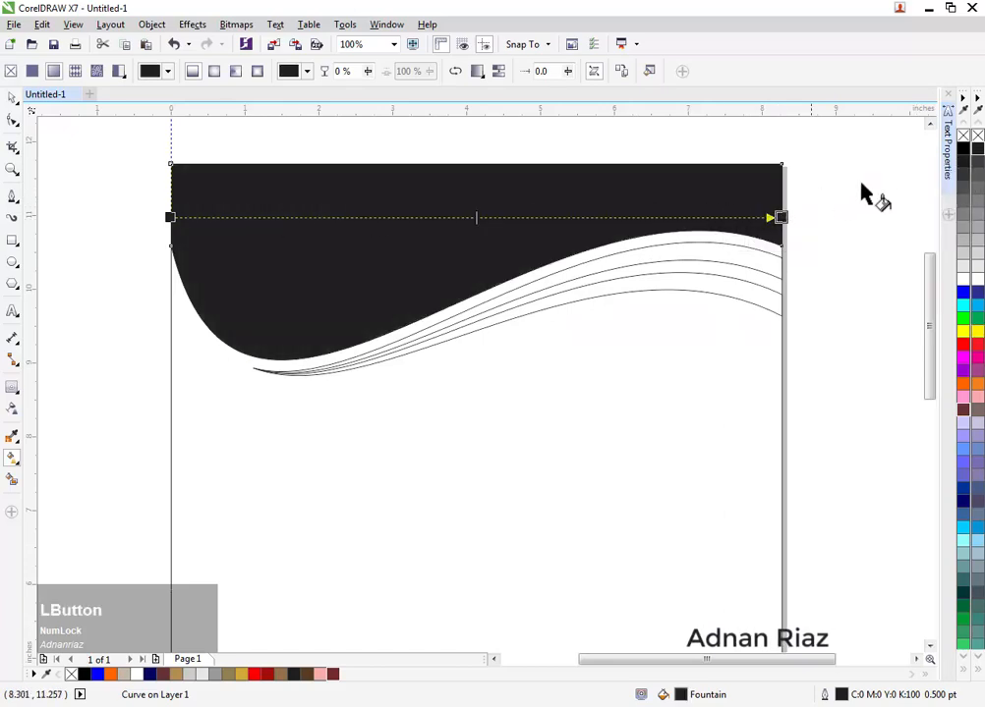
# Set the header gradient's right end colour to C100 M100 Y100 K100
pyautogui.click(780, 218)
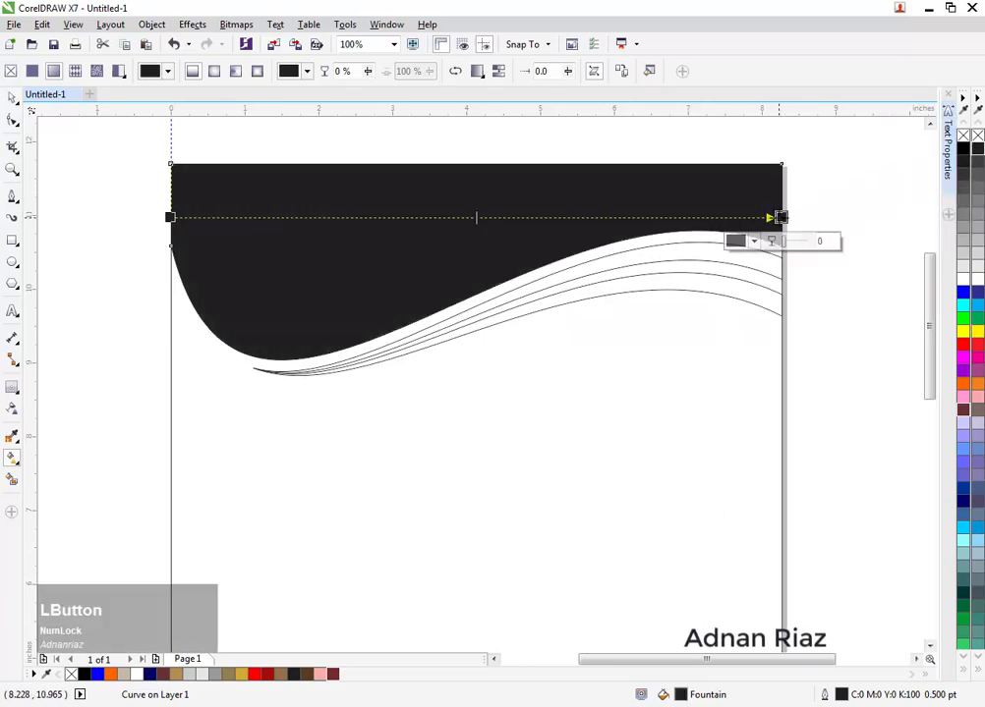
pyautogui.click(737, 246)
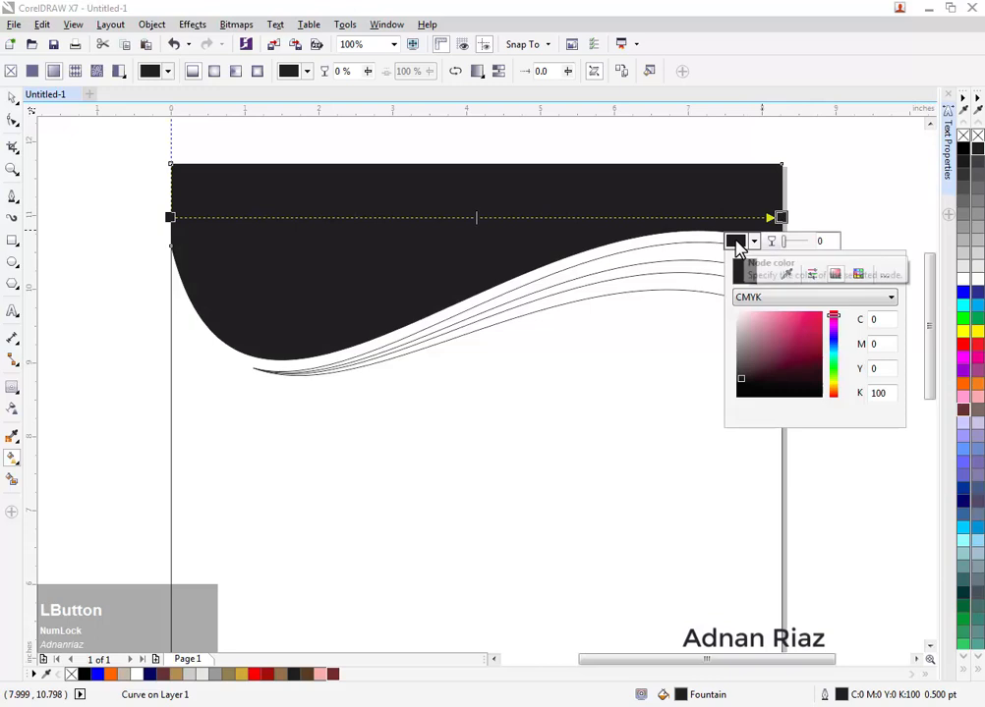
pyautogui.moveTo(878, 396); pyautogui.dragTo(842, 413)
pyautogui.hotkey('ctrl', 'c')
pyautogui.click(882, 369)
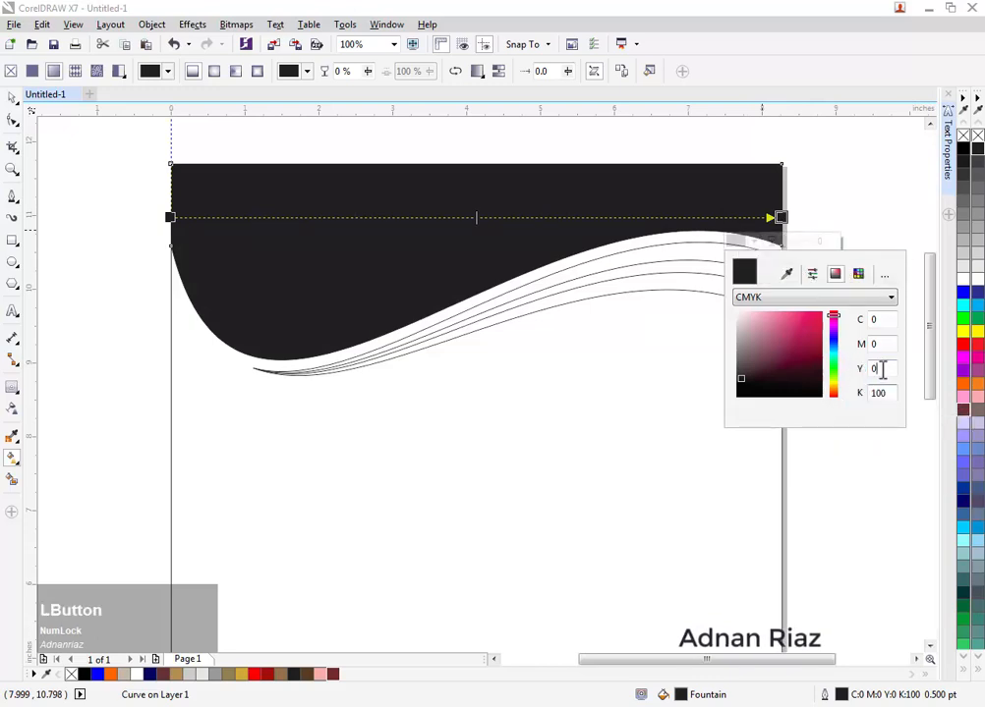
pyautogui.hotkey('ctrl', 'v')
pyautogui.moveTo(890, 370); pyautogui.dragTo(860, 375)
pyautogui.hotkey('ctrl', 'v')
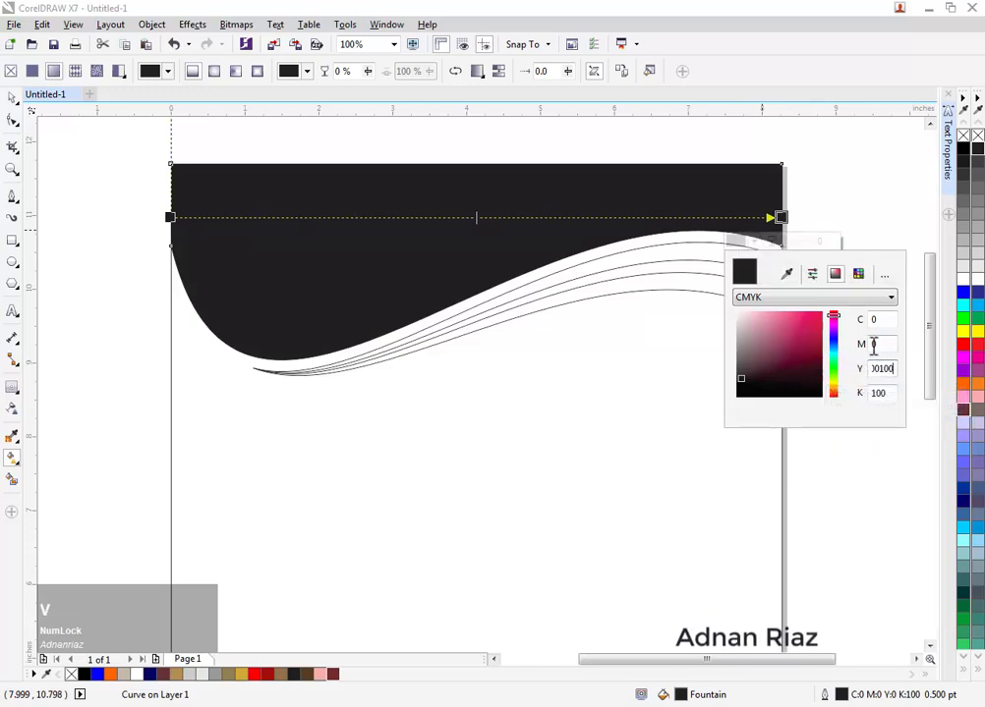
pyautogui.moveTo(880, 319); pyautogui.dragTo(858, 322)
pyautogui.hotkey('ctrl', 'v')
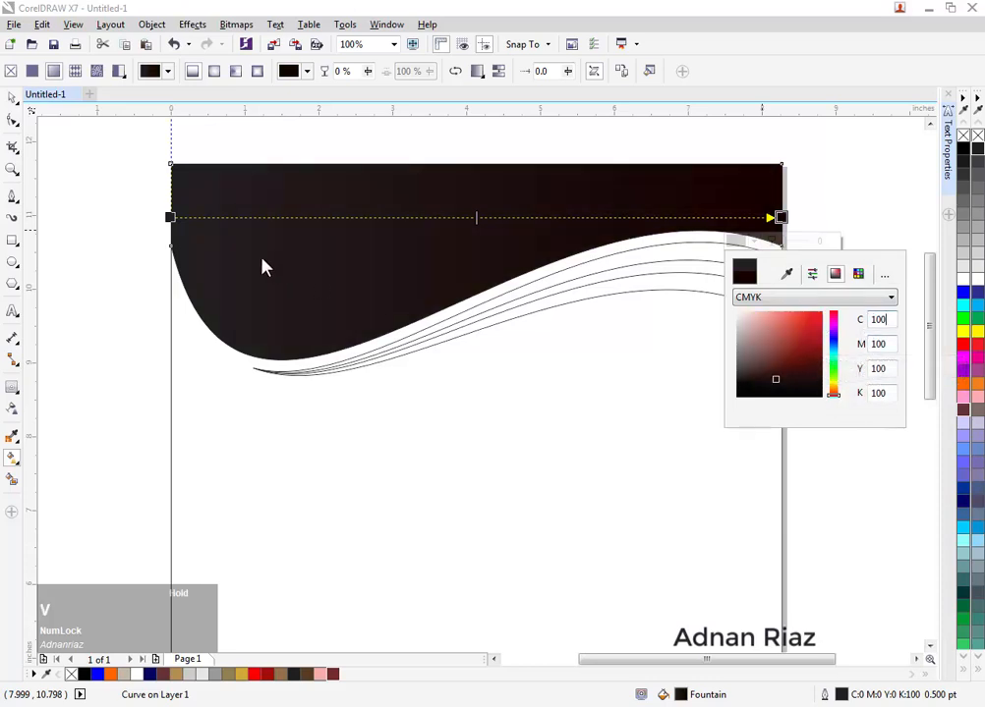
# Set the header gradient's left start colour to C100 M100 Y100 K100
pyautogui.click(171, 217)
pyautogui.click(144, 240)
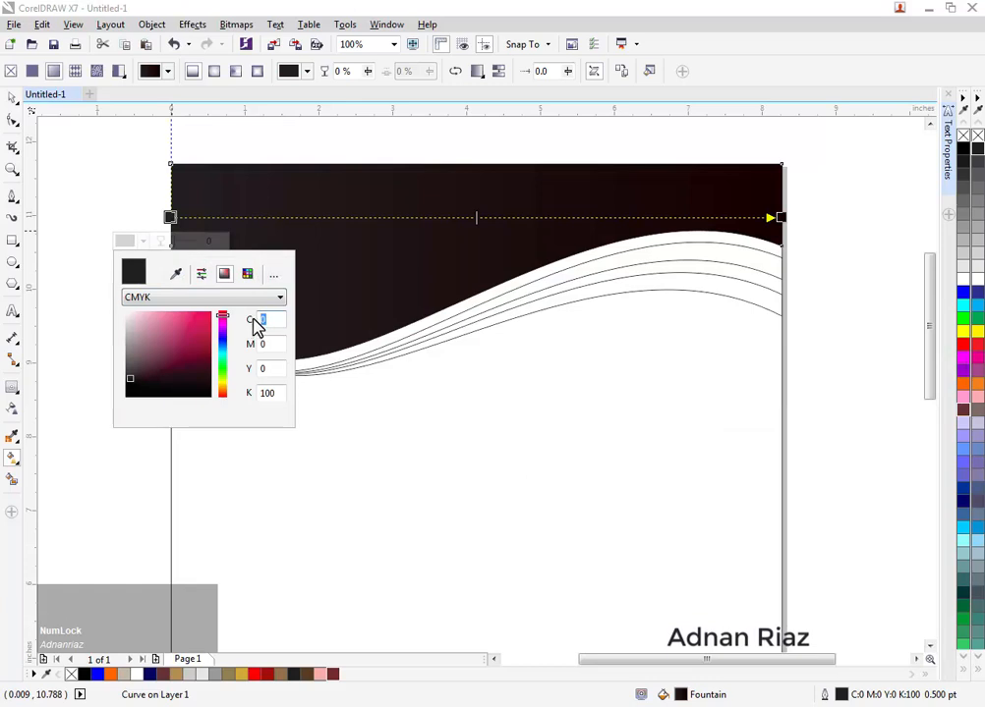
pyautogui.hotkey('ctrl', 'v')
pyautogui.moveTo(273, 341); pyautogui.dragTo(253, 364)
pyautogui.hotkey('ctrl', 'v')
pyautogui.doubleClick(271, 371)
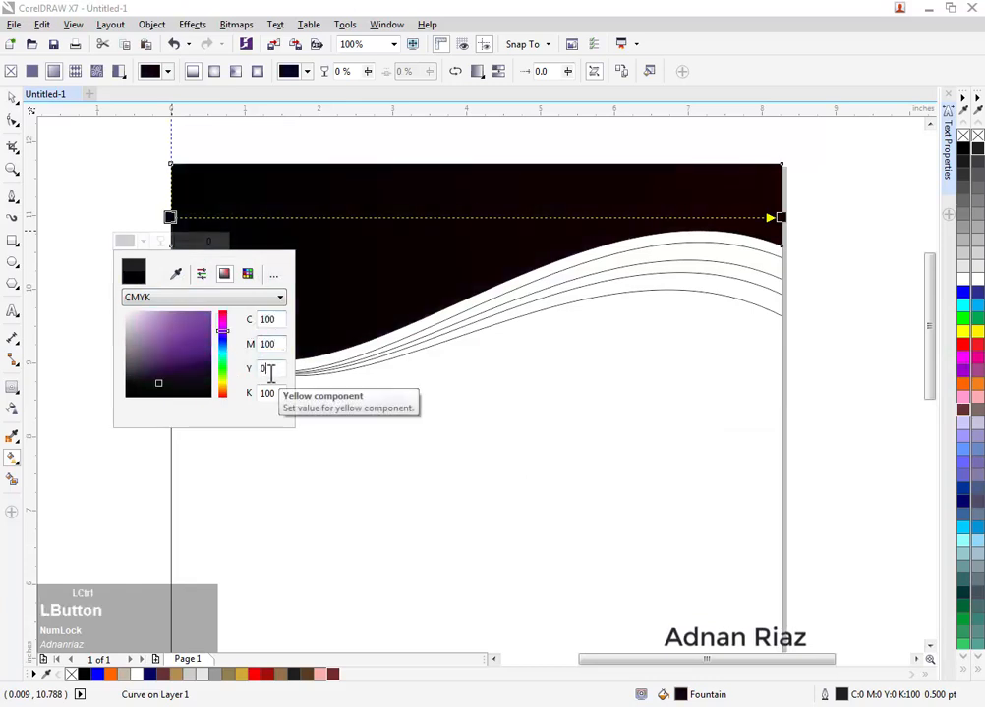
pyautogui.hotkey('ctrl', 'v')
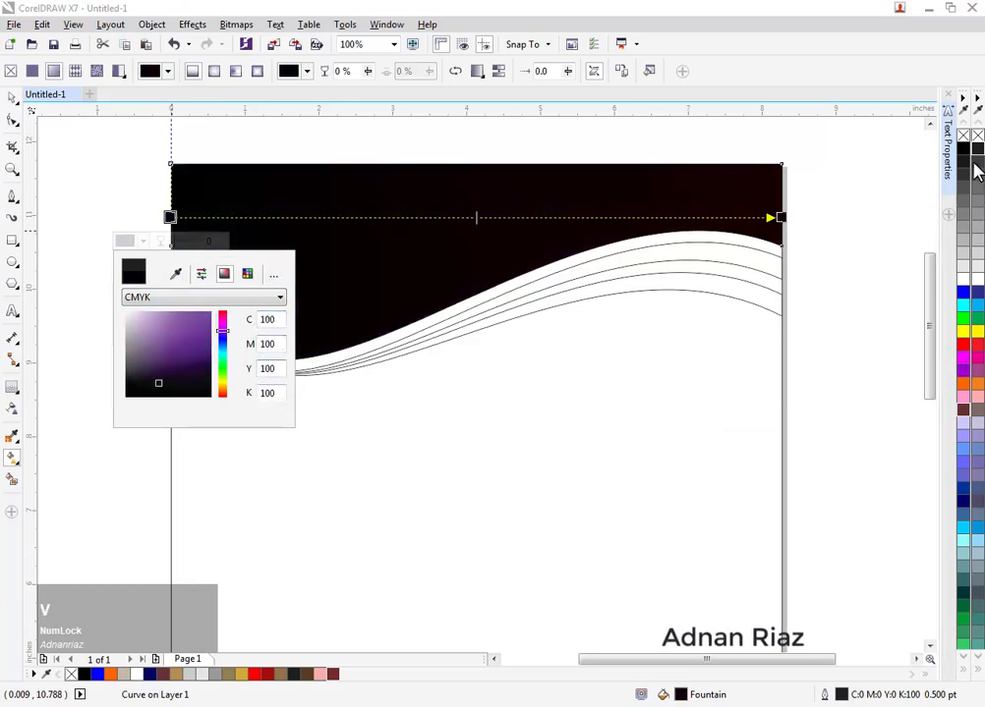
# Add a dark grey colour node at the 50% midpoint of the header gradient and deselect the header
pyautogui.click(975, 172)
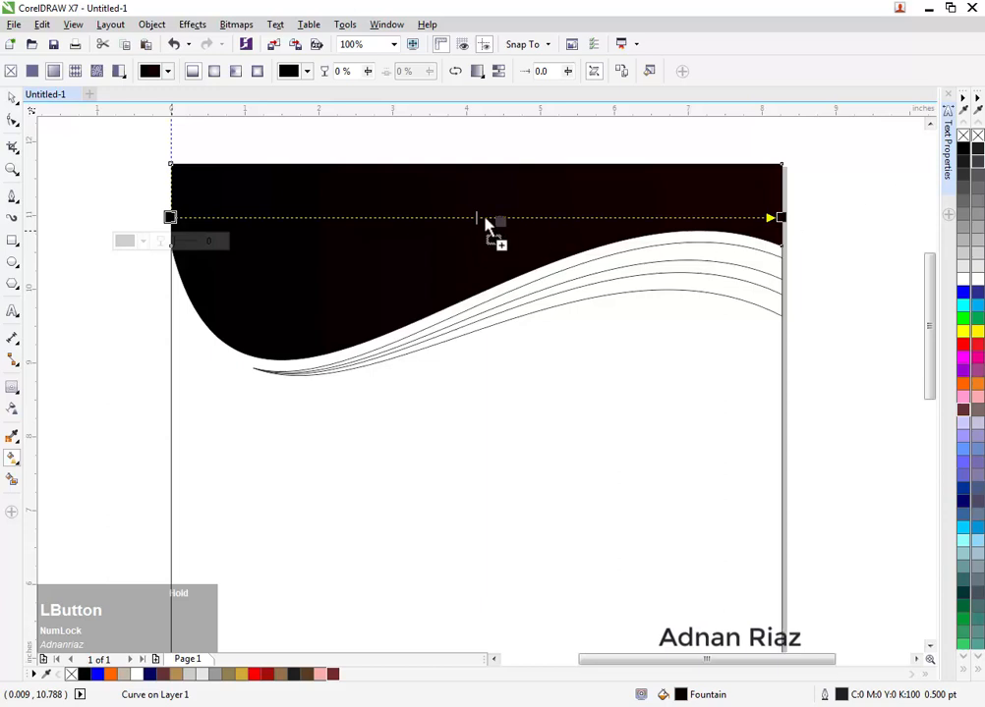
pyautogui.moveTo(484, 224); pyautogui.dragTo(475, 216)
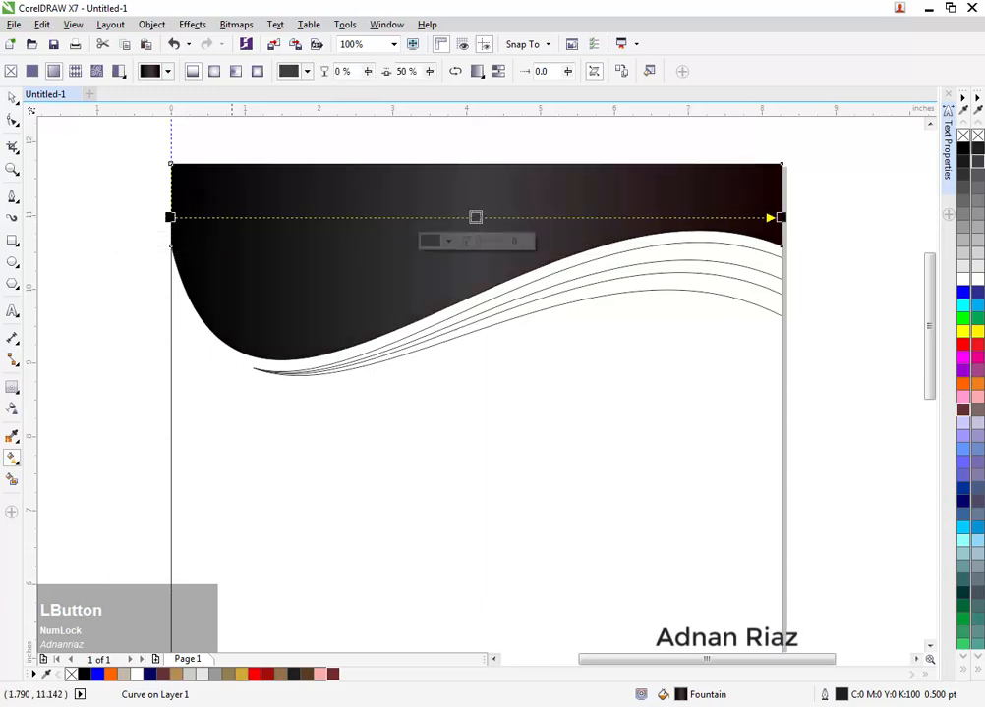
pyautogui.click(9, 99)
pyautogui.click(100, 191)
# Copy the wave header's fountain fill onto the upper tapered band
pyautogui.moveTo(526, 271); pyautogui.dragTo(533, 243)
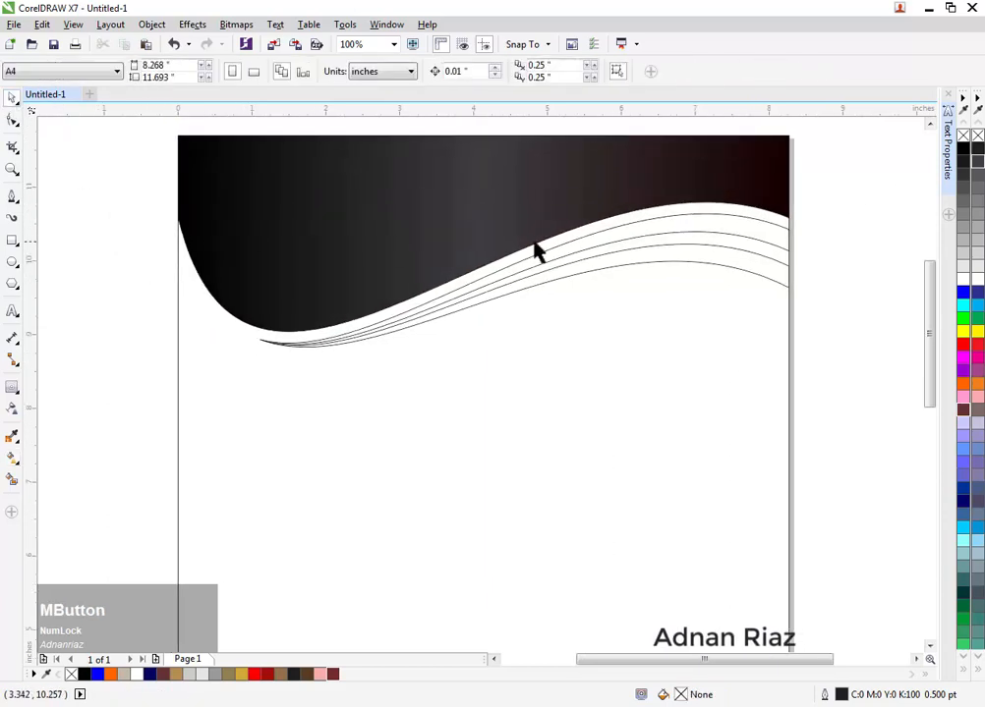
pyautogui.click(649, 234)
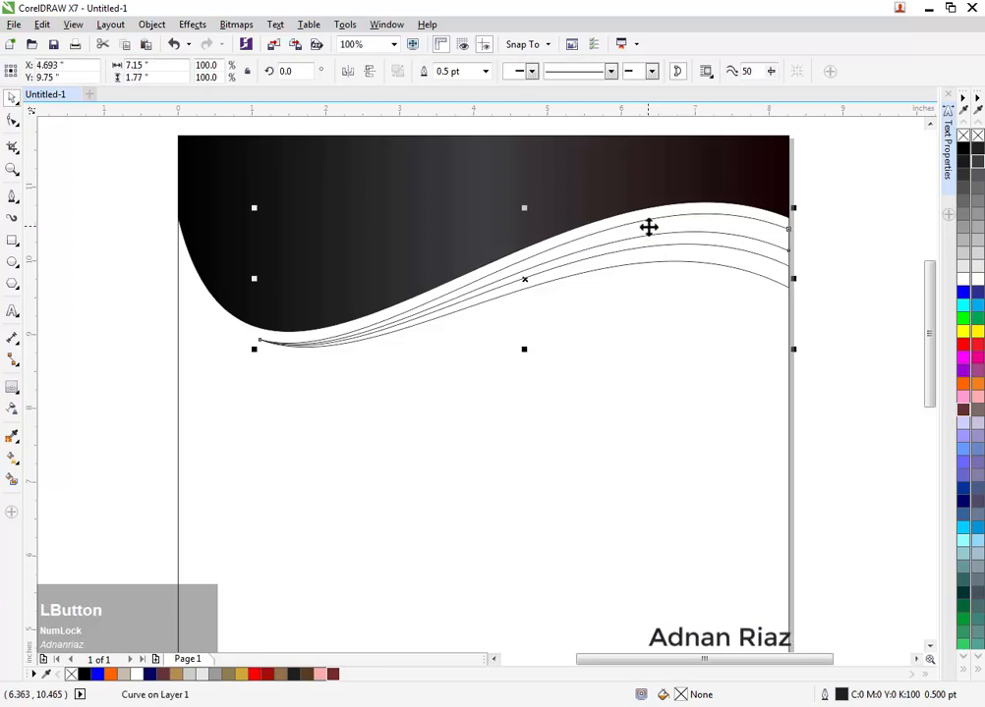
pyautogui.press('g')
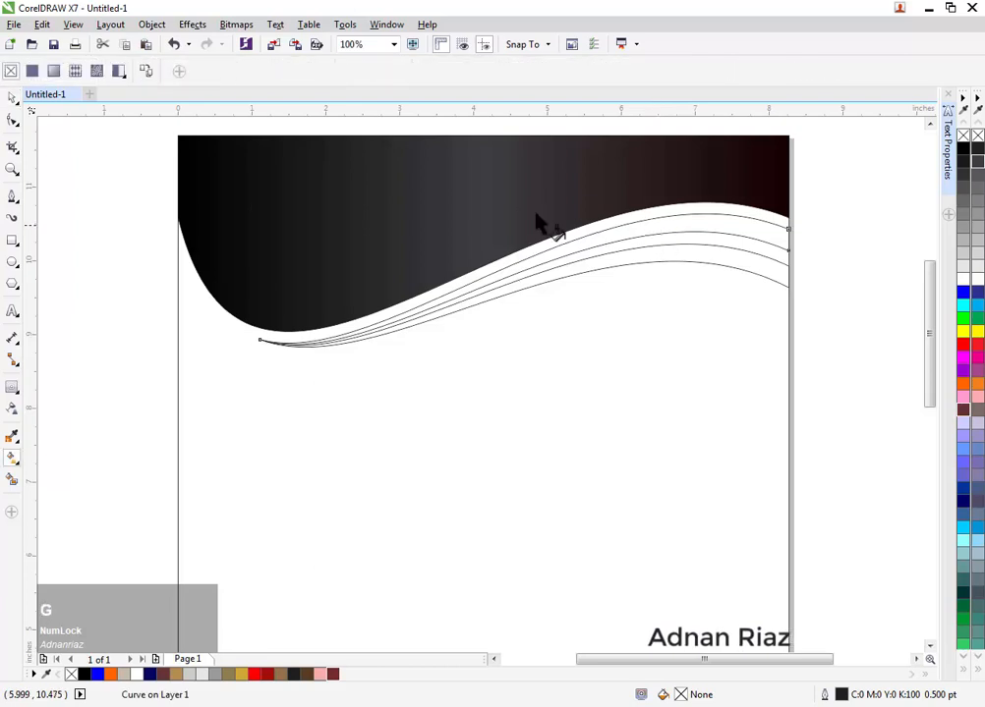
pyautogui.click(143, 74)
pyautogui.click(247, 179)
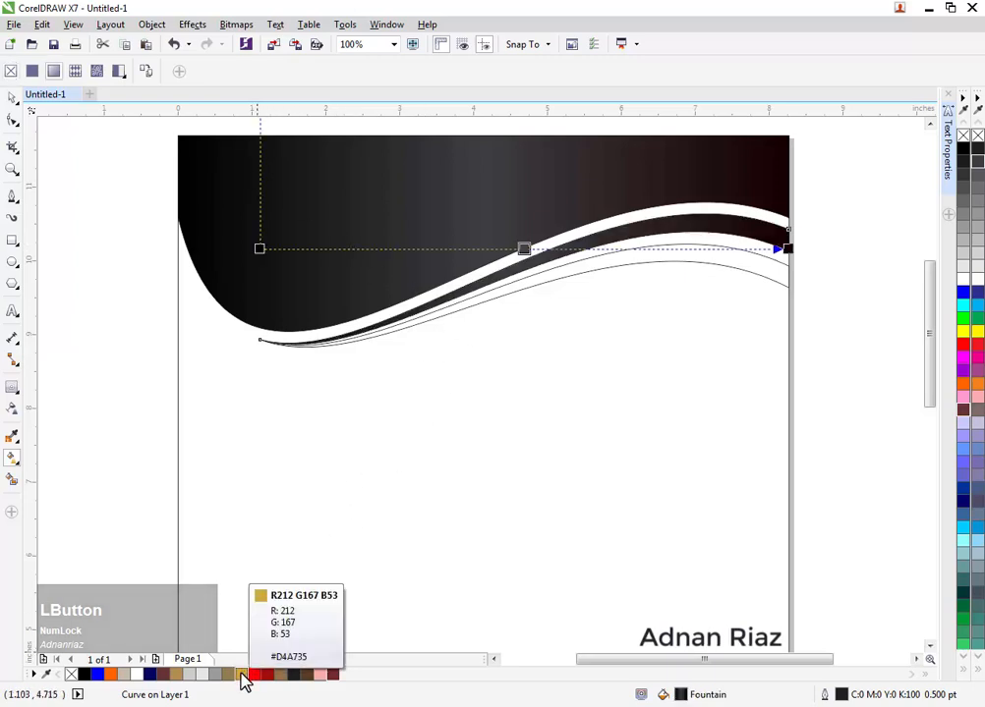
# Recolour the upper band's gradient with gold (R212 G167 B53) at both ends and yellow in the middle
pyautogui.moveTo(242, 674); pyautogui.dragTo(687, 381)
pyautogui.moveTo(787, 250); pyautogui.dragTo(791, 255)
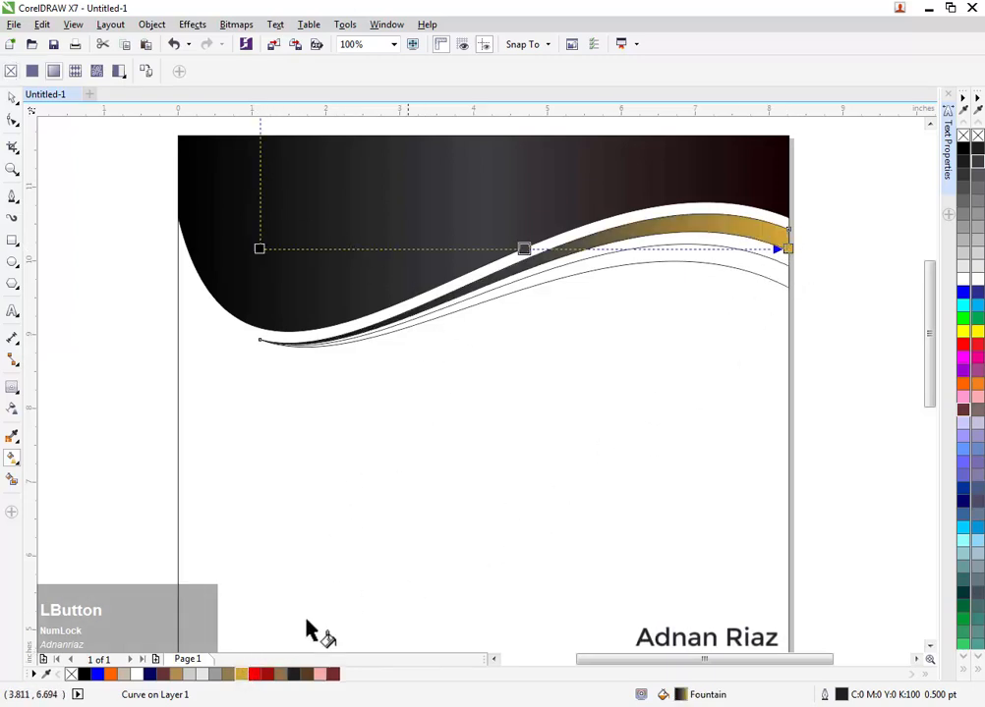
pyautogui.moveTo(243, 675); pyautogui.dragTo(228, 378)
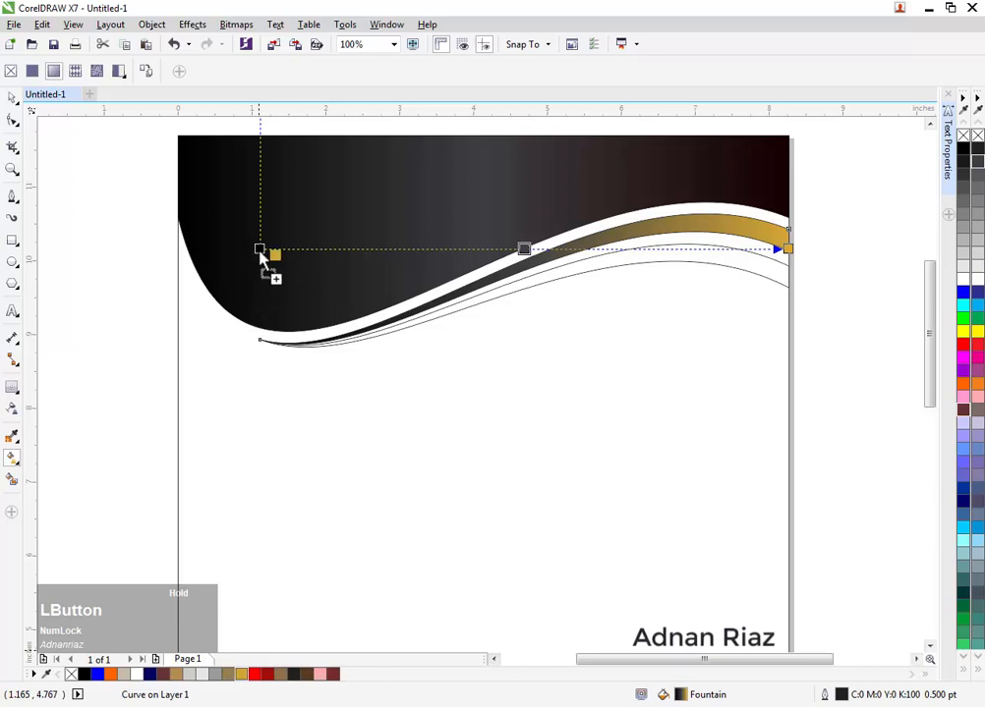
pyautogui.moveTo(260, 254); pyautogui.dragTo(260, 250)
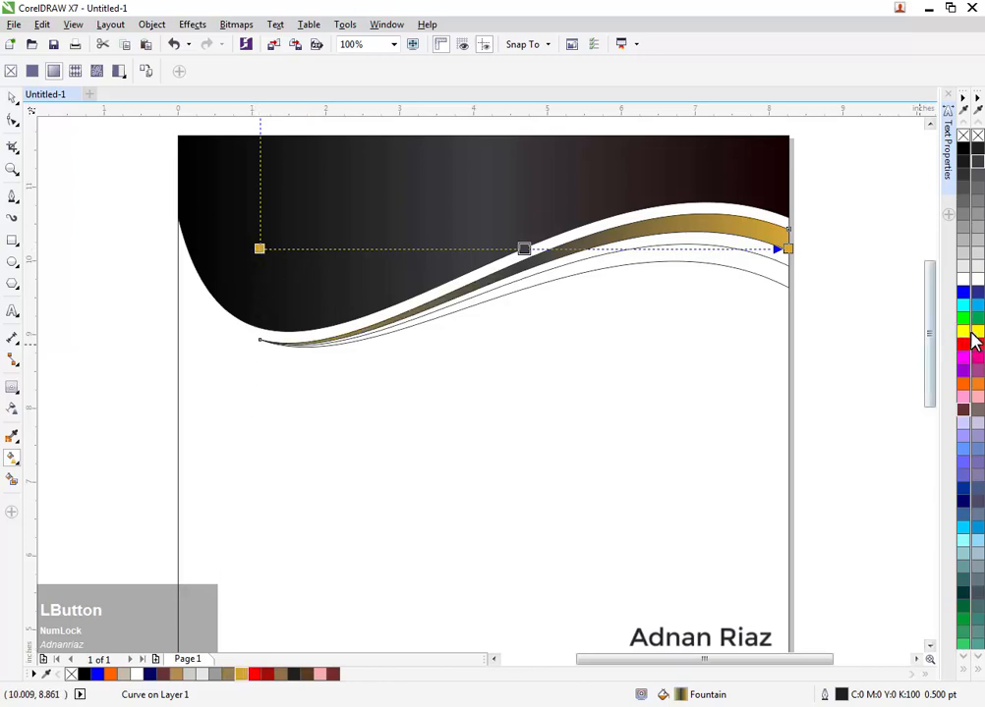
pyautogui.moveTo(970, 335); pyautogui.dragTo(908, 331)
pyautogui.moveTo(526, 254); pyautogui.dragTo(524, 249)
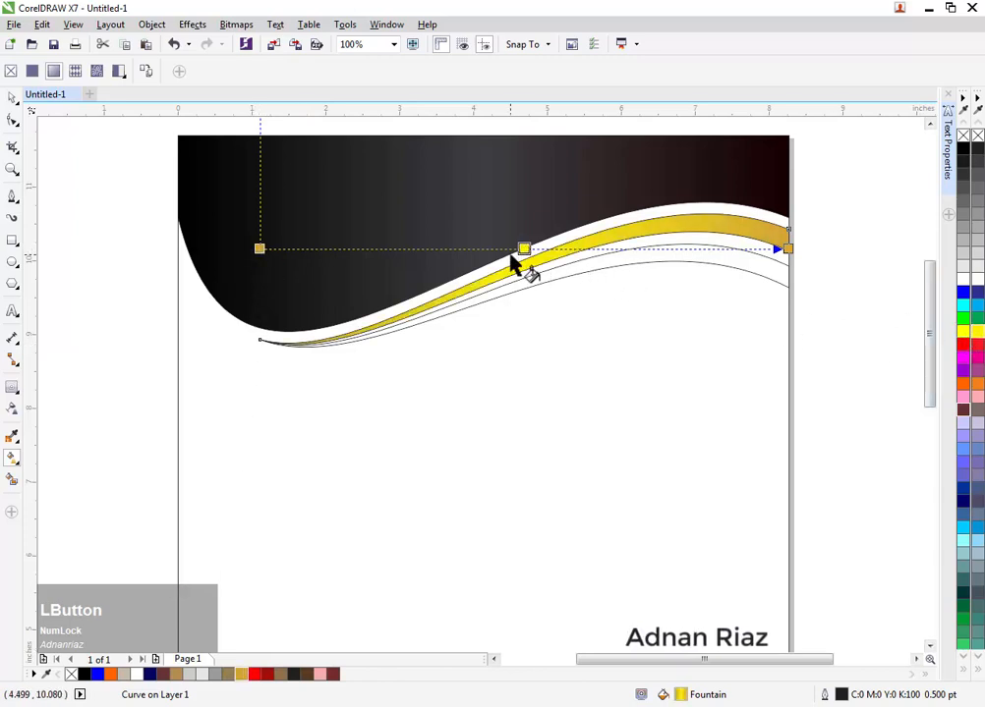
pyautogui.press('space')
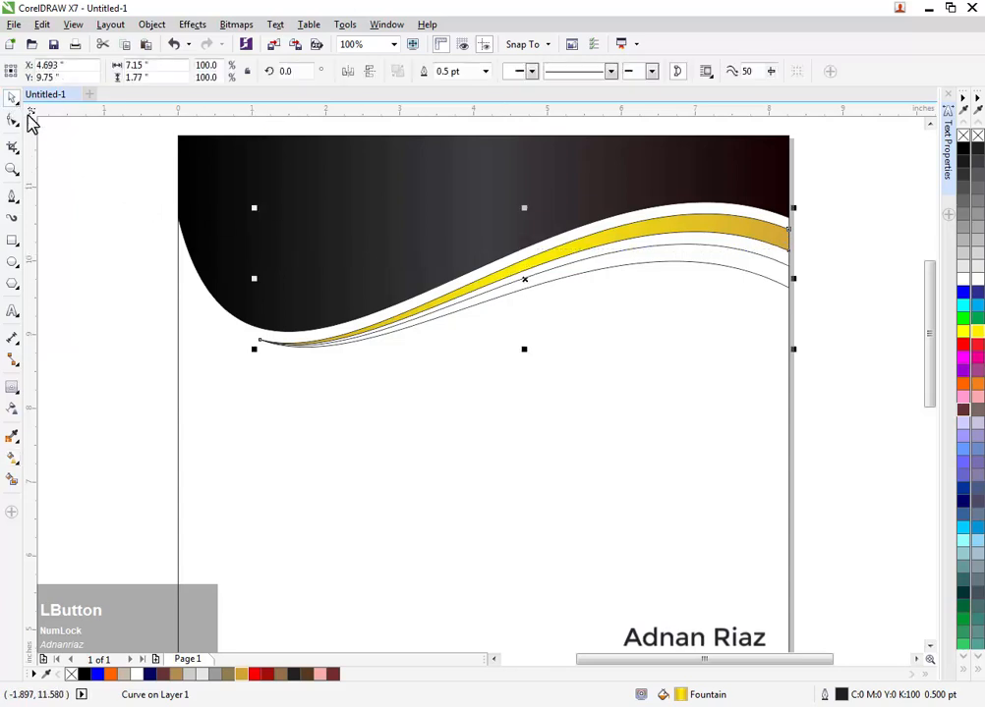
# Remove the outlines from the gold band and the wave header
pyautogui.rightClick(963, 136)
pyautogui.click(766, 161)
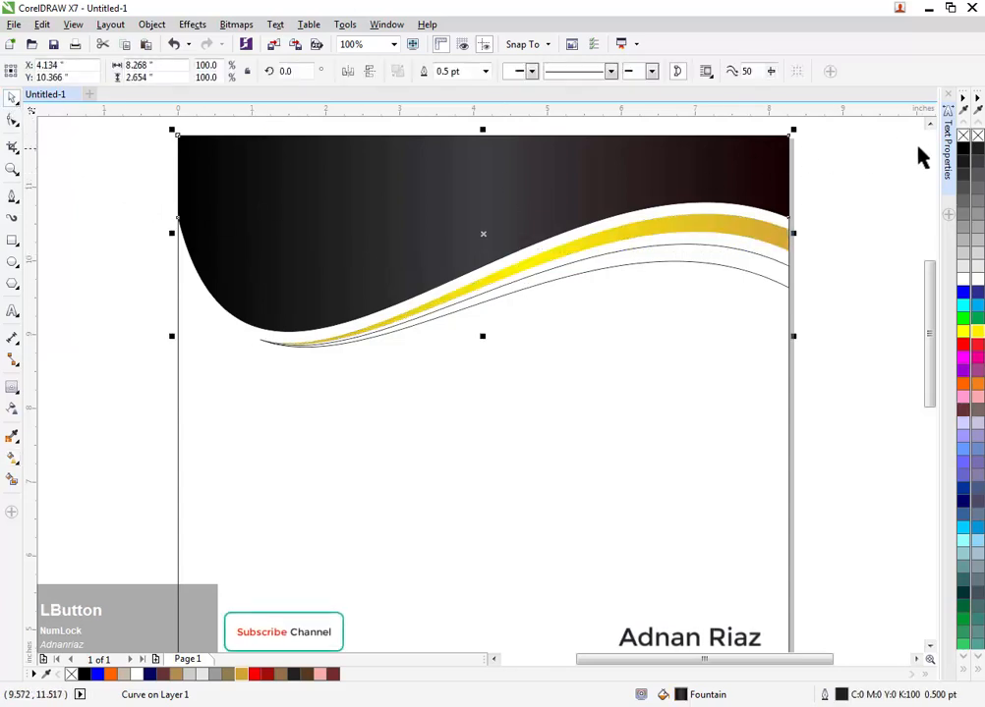
pyautogui.rightClick(965, 136)
pyautogui.click(862, 181)
# Copy the wave header's dark fountain fill onto the lower tapered band
pyautogui.moveTo(821, 265); pyautogui.dragTo(791, 211)
pyautogui.click(736, 212)
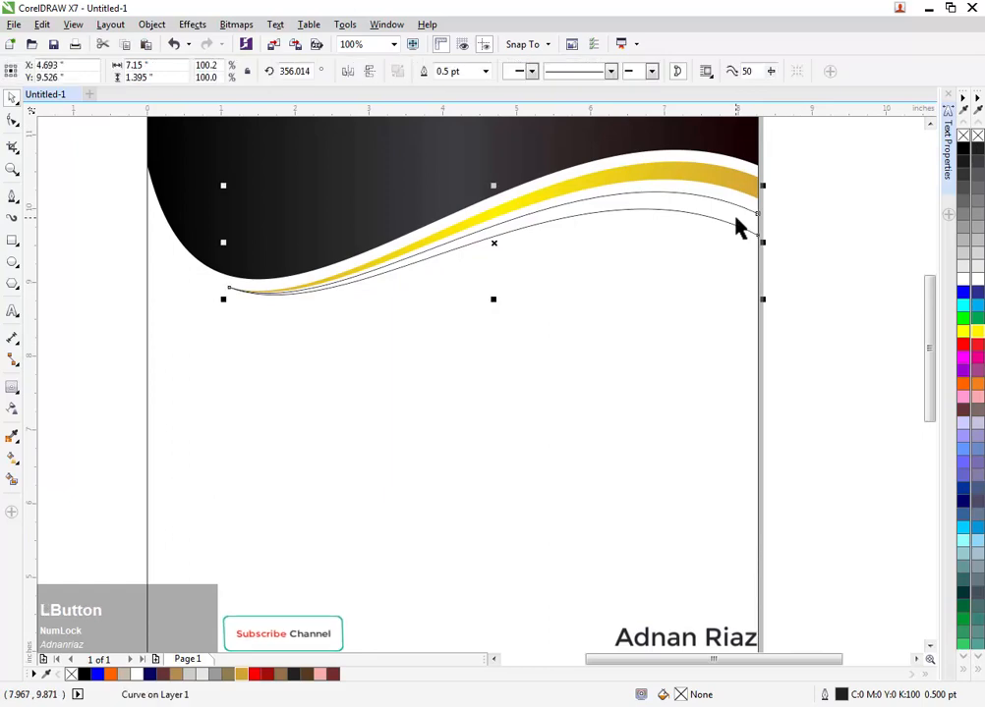
pyautogui.moveTo(720, 233); pyautogui.dragTo(704, 291)
pyautogui.moveTo(593, 288); pyautogui.dragTo(628, 288)
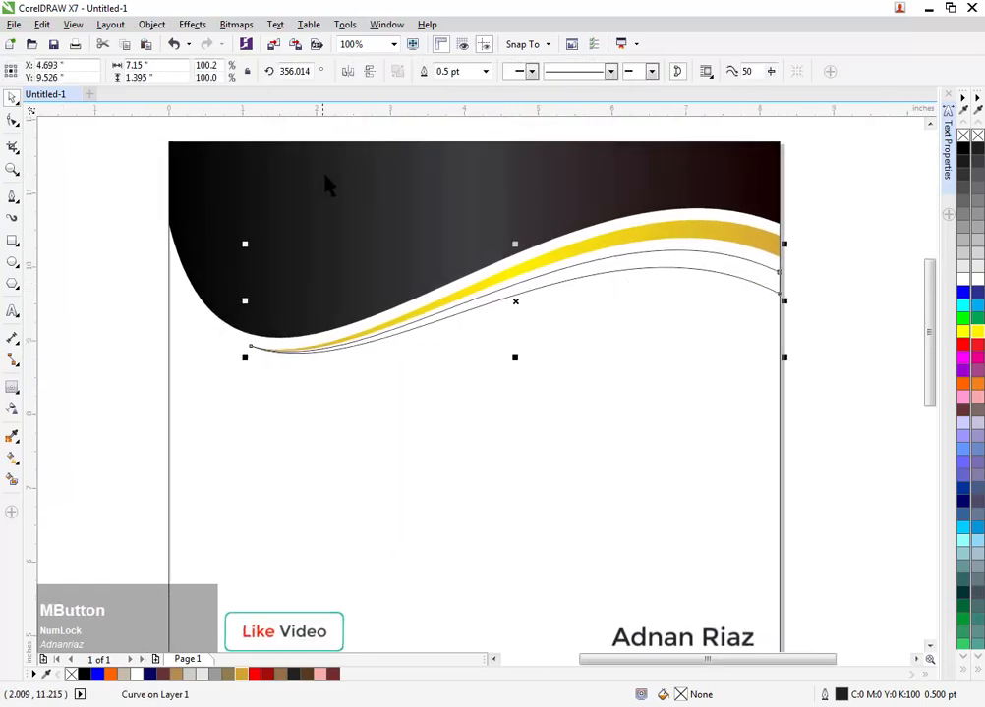
pyautogui.press('g')
pyautogui.click(174, 121)
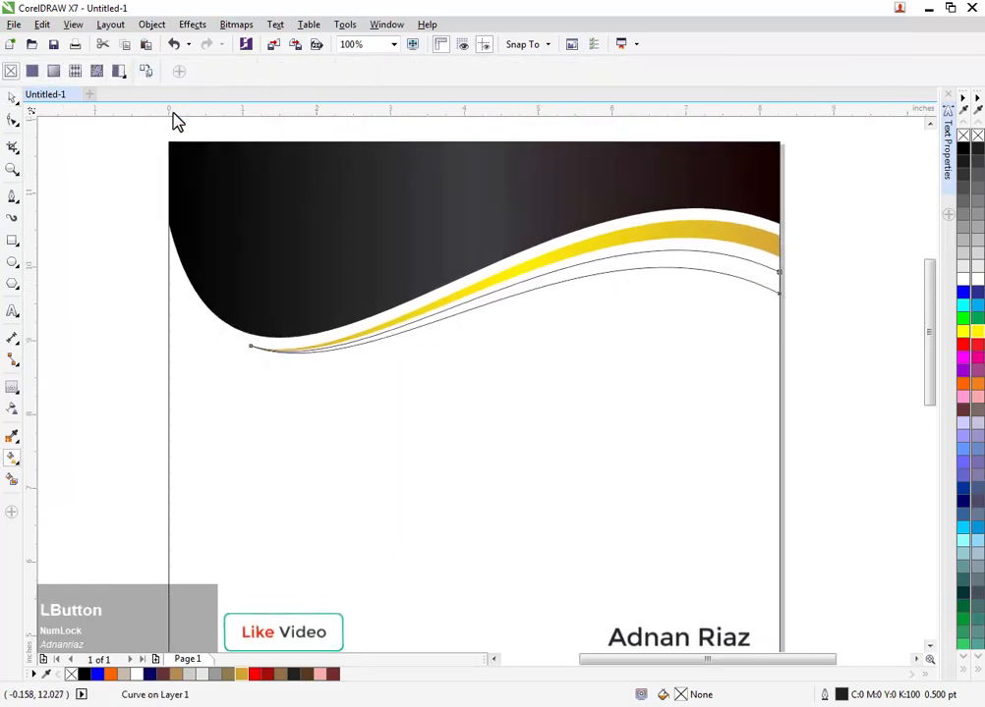
pyautogui.click(238, 176)
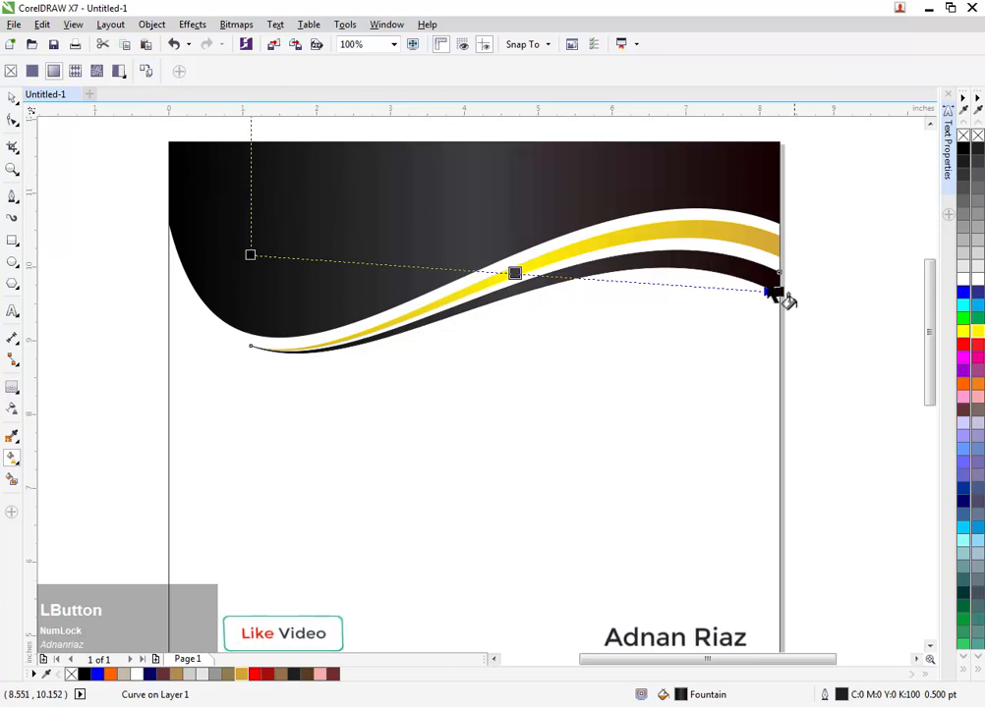
# Redraw the lower band's gradient horizontally from its left tip to about 1.4 in beyond the page's right edge
pyautogui.moveTo(246, 327); pyautogui.dragTo(884, 325)
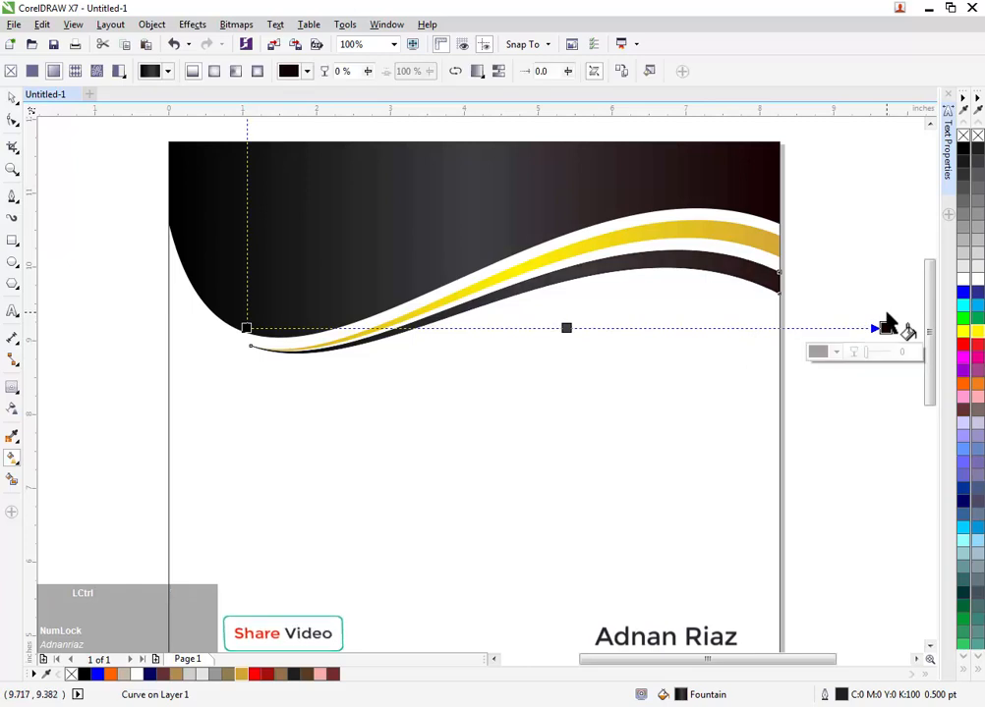
pyautogui.click(12, 98)
pyautogui.click(99, 237)
# Duplicate the page-sized rectangle, scaling the copy vertically to about 1.9 in tall along the page's bottom edge
pyautogui.scroll(-1, 360, 220)
pyautogui.moveTo(397, 250); pyautogui.dragTo(459, 236)
pyautogui.click(475, 241)
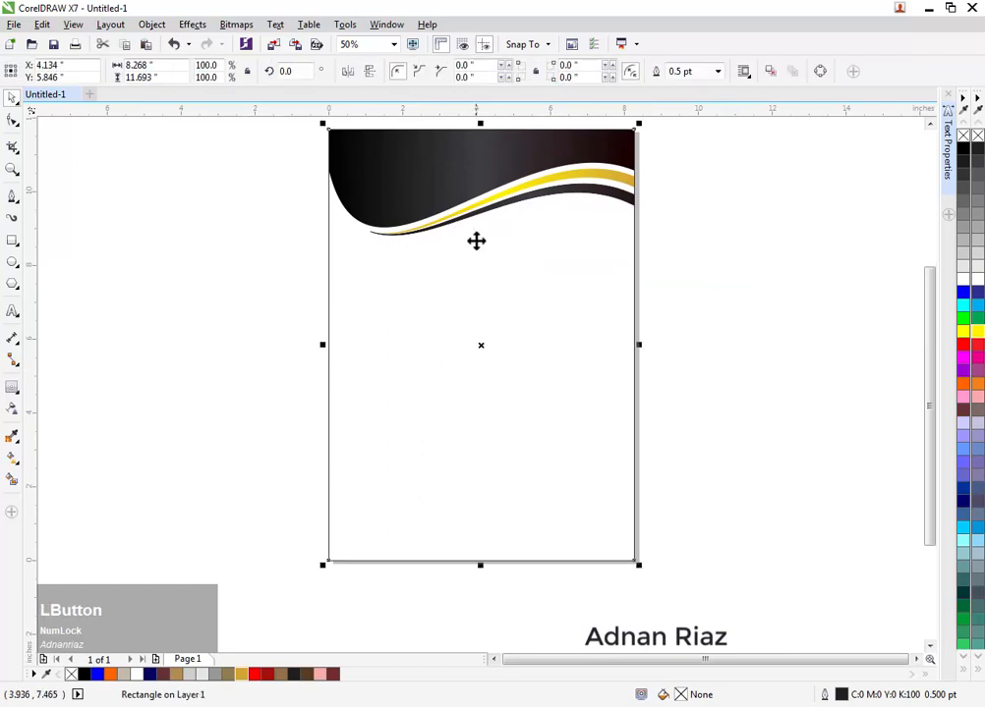
pyautogui.moveTo(484, 142); pyautogui.dragTo(483, 463)
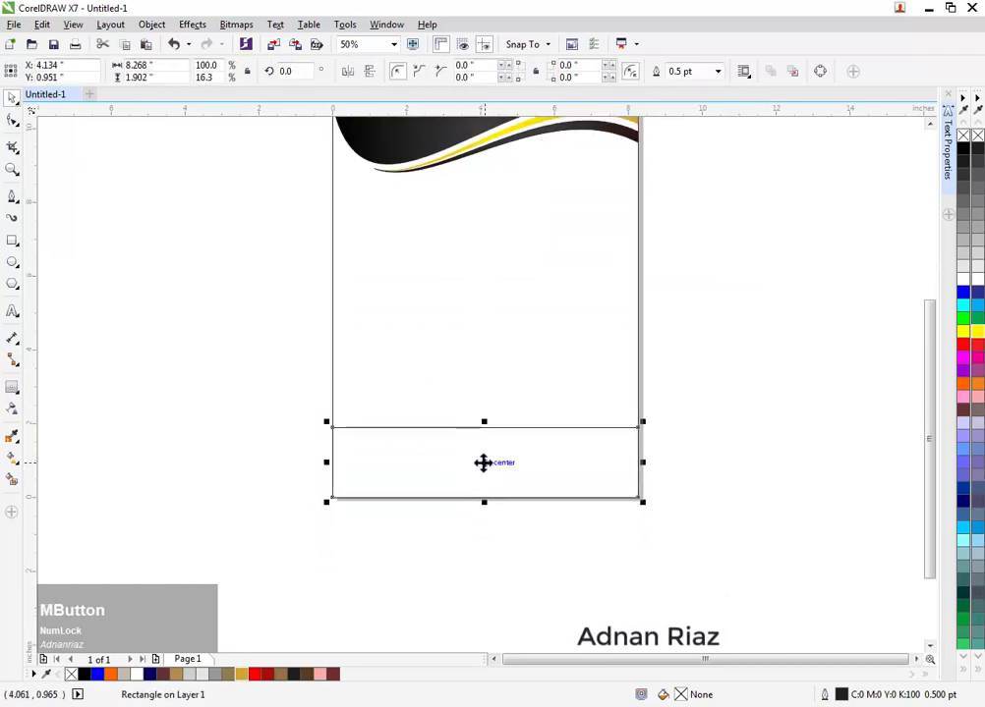
# Convert the bottom rectangle to curves and lower its upper-right node to about 0.4 in above the page's bottom edge
pyautogui.scroll(1, 481, 463)
pyautogui.hotkey('ctrl', 'q')
pyautogui.doubleClick(434, 451)
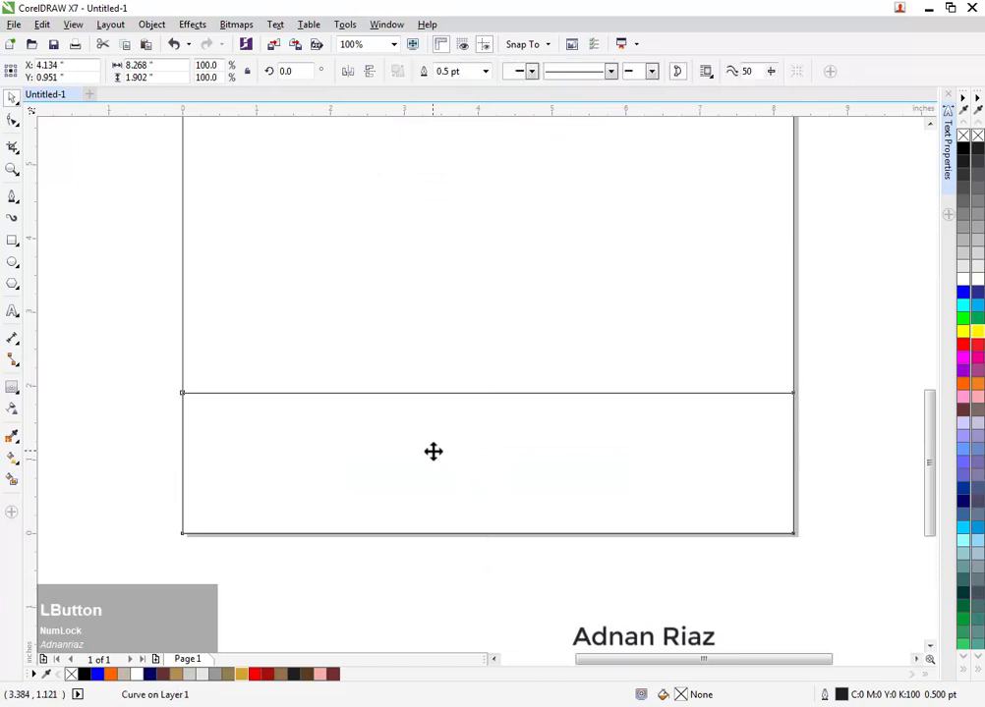
pyautogui.moveTo(799, 474); pyautogui.dragTo(792, 504)
# Copy the wave header's dark fountain fill onto the sloped footer shape and deselect it
pyautogui.scroll(-1, 656, 391)
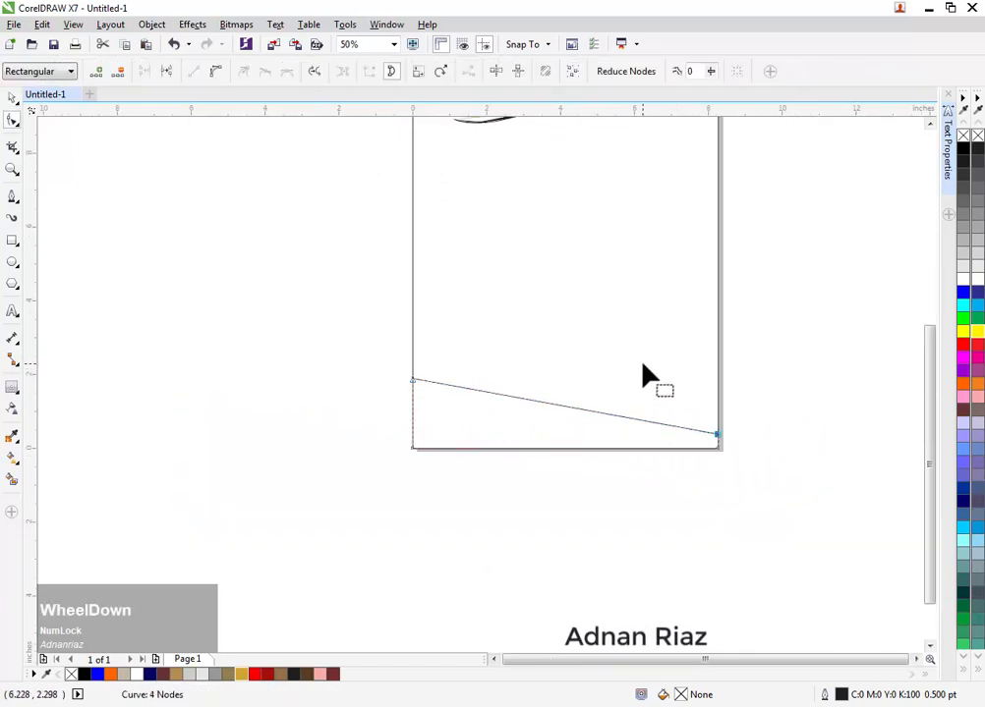
pyautogui.middleClick(639, 380)
pyautogui.middleClick(385, 341)
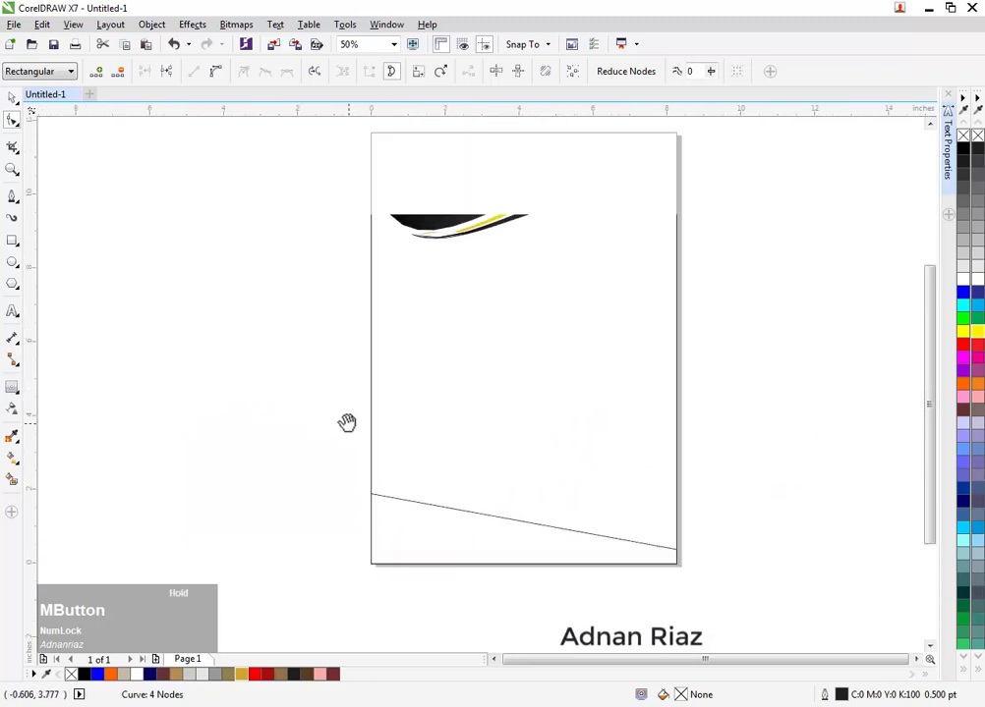
pyautogui.press('g')
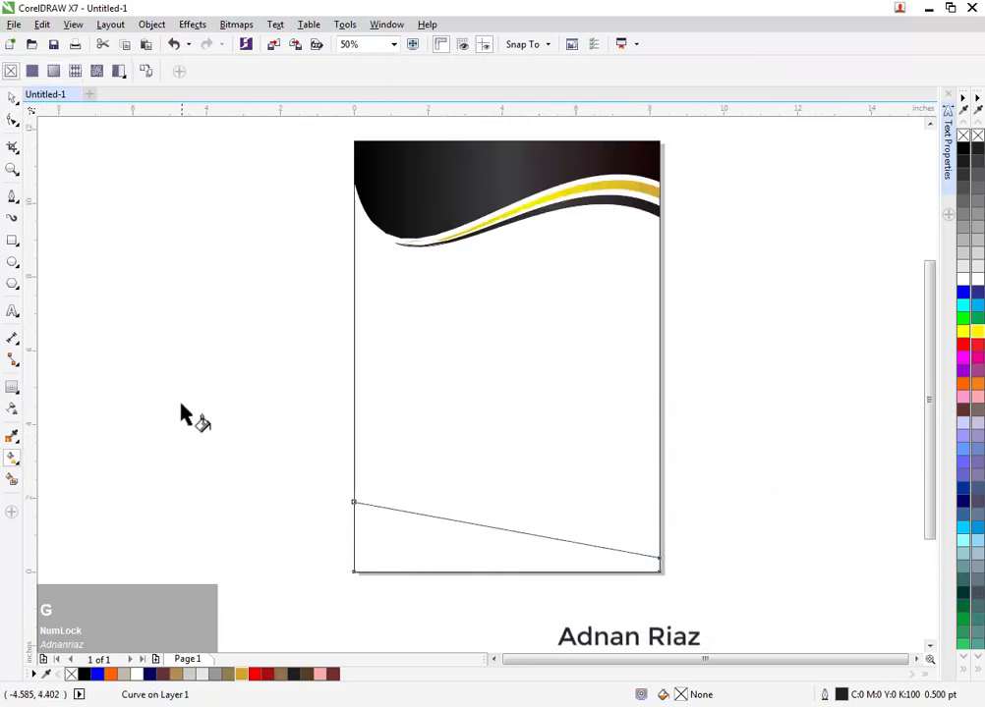
pyautogui.click(147, 71)
pyautogui.click(413, 169)
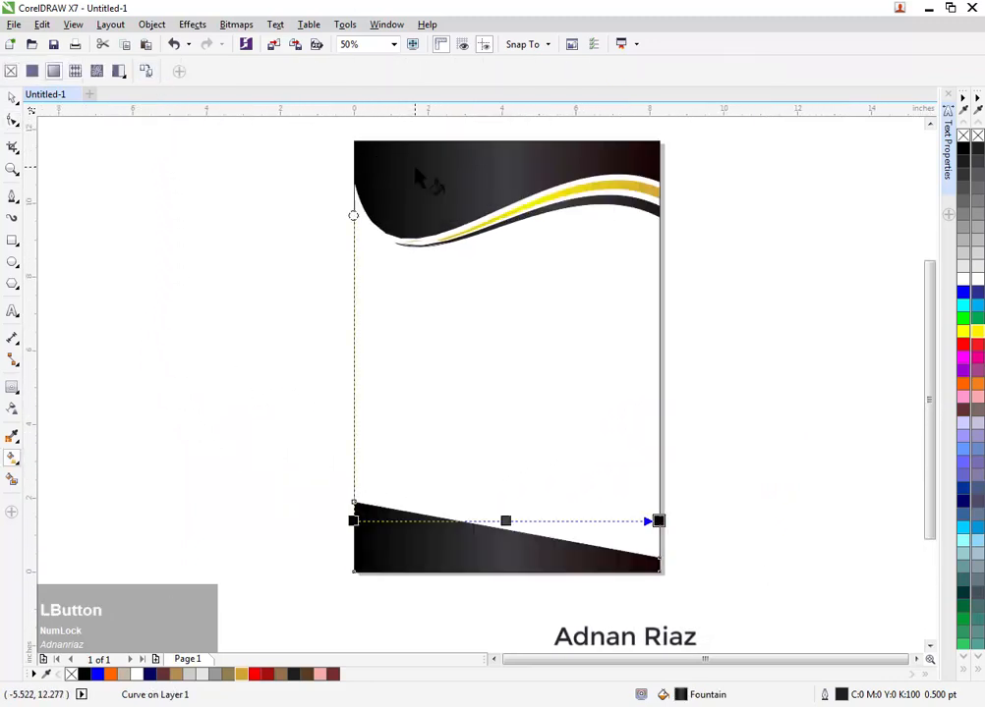
pyautogui.click(12, 97)
pyautogui.click(55, 183)
# Duplicate the sloped footer shape about 0.08 in higher, place the copy behind the original, and fill it green
pyautogui.scroll(1, 515, 581)
pyautogui.moveTo(467, 540); pyautogui.dragTo(468, 540)
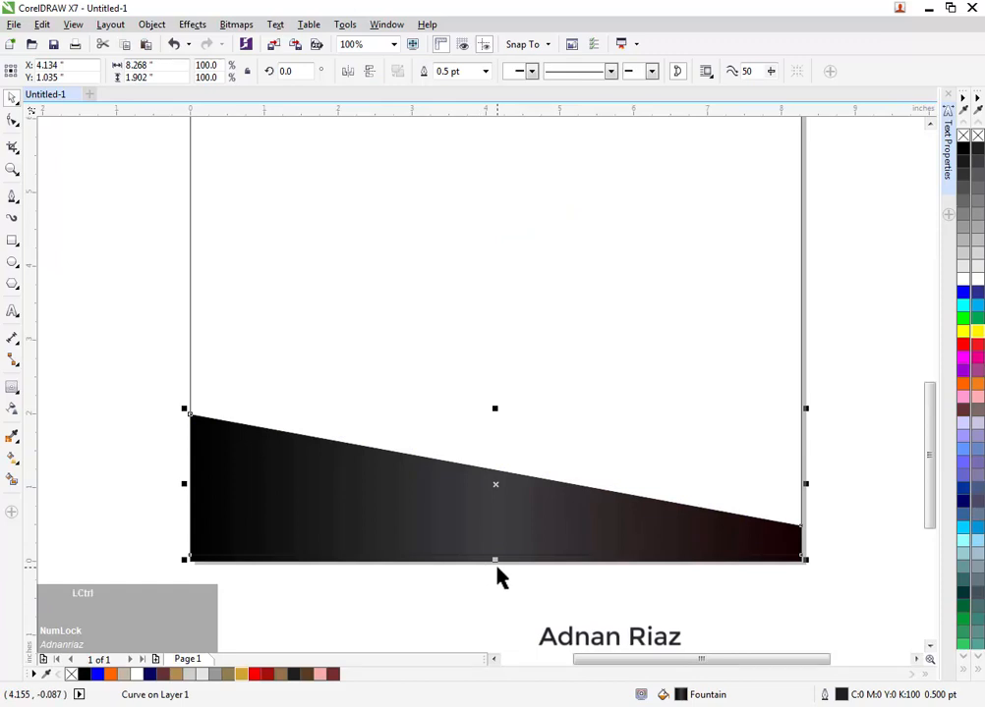
pyautogui.press('pagedown')
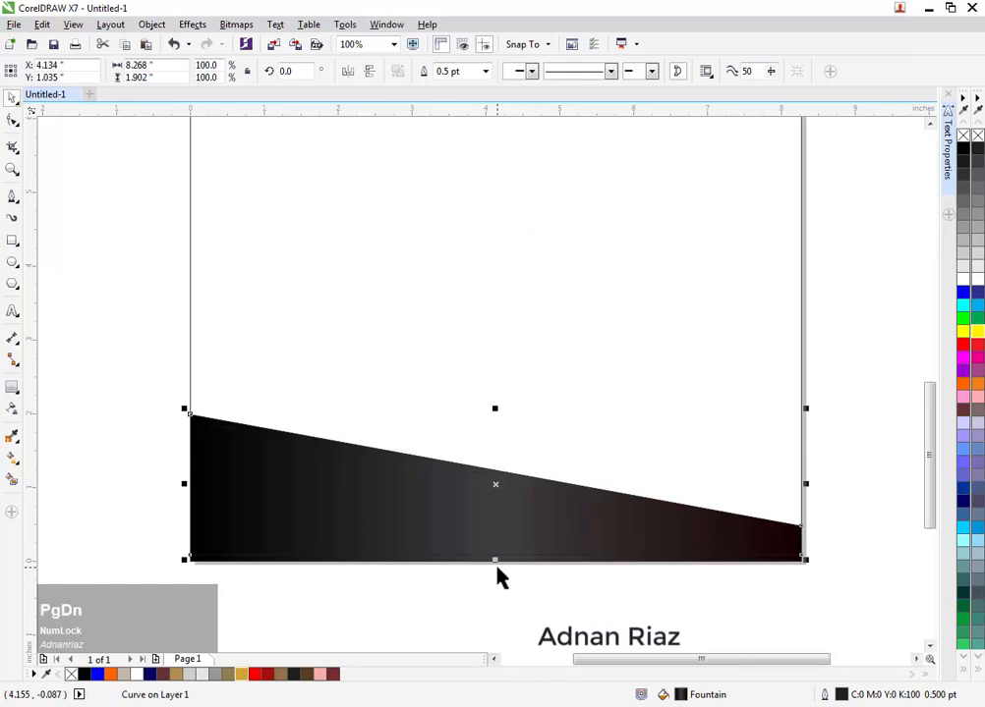
pyautogui.click(977, 319)
pyautogui.click(826, 356)
# Trim the green copy with the dark footer shape, leaving only a thin strip along the footer's slope
pyautogui.click(565, 537)
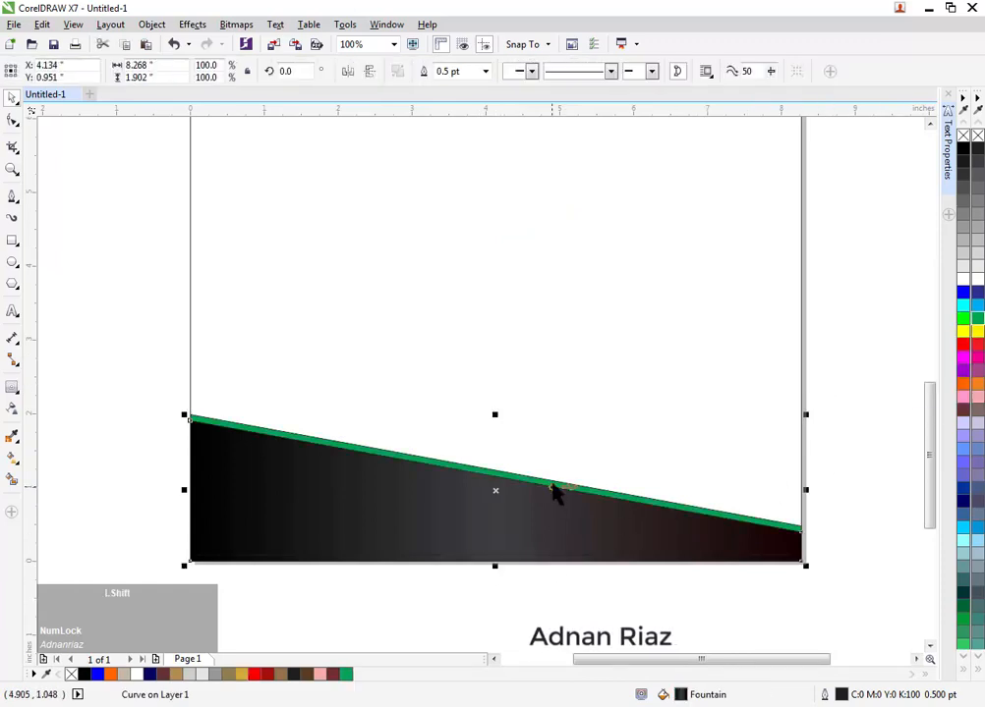
pyautogui.keyDown('shift'); pyautogui.click(552, 480); pyautogui.keyUp('shift')
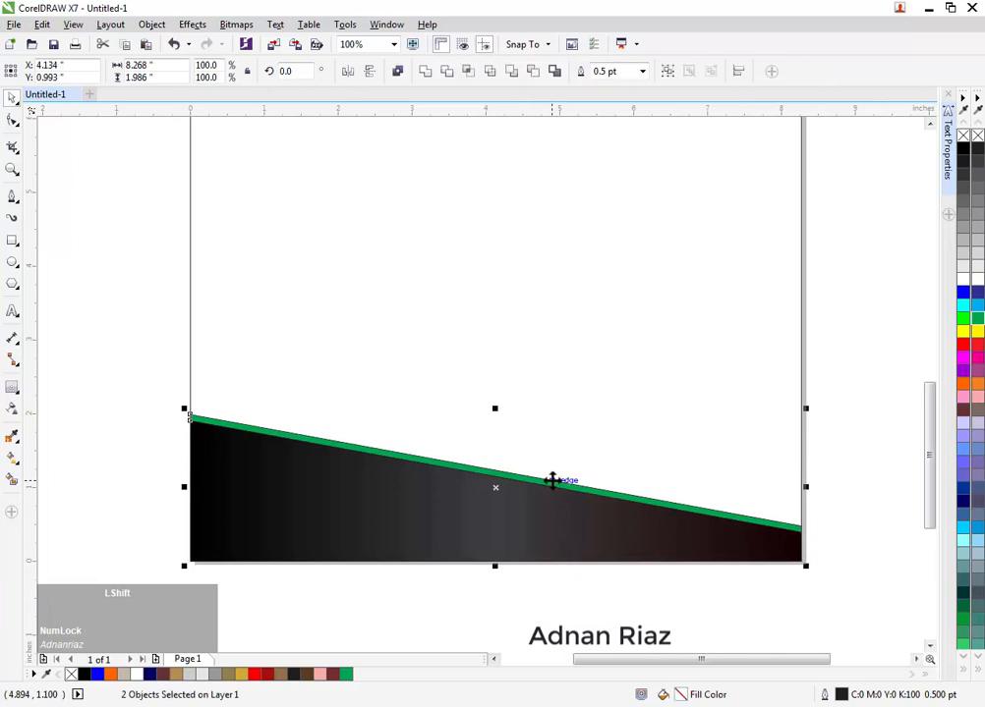
pyautogui.click(451, 76)
pyautogui.click(181, 263)
pyautogui.moveTo(303, 450); pyautogui.dragTo(304, 427)
pyautogui.hotkey('ctrl', 'z')
# Remove the outlines from the green strip and the dark footer shape
pyautogui.rightClick(967, 137)
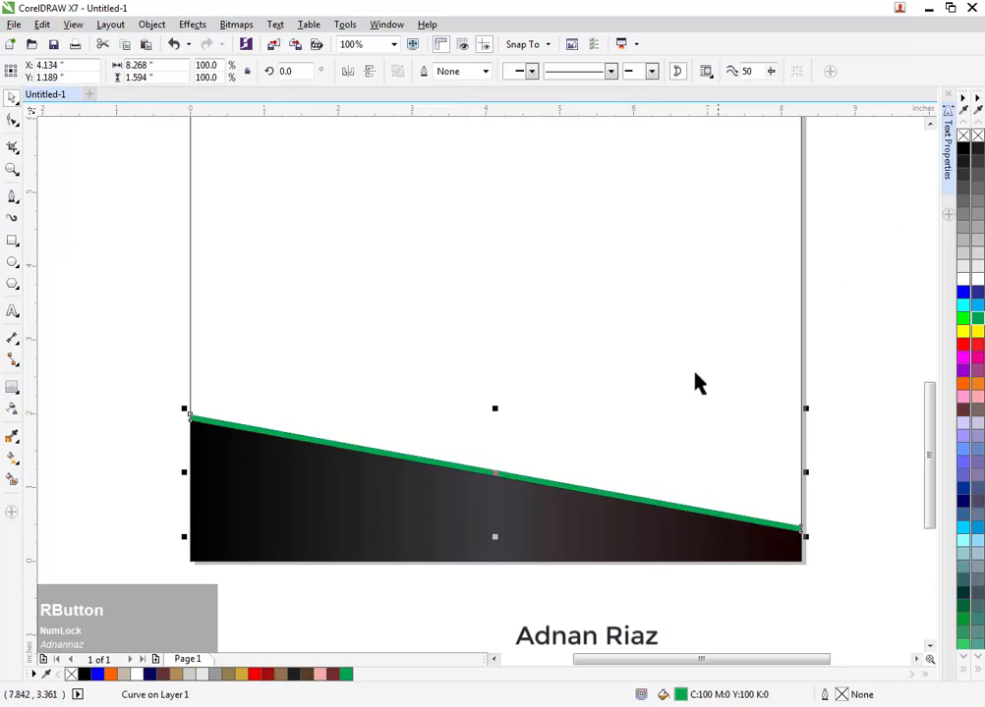
pyautogui.click(539, 510)
pyautogui.rightClick(963, 138)
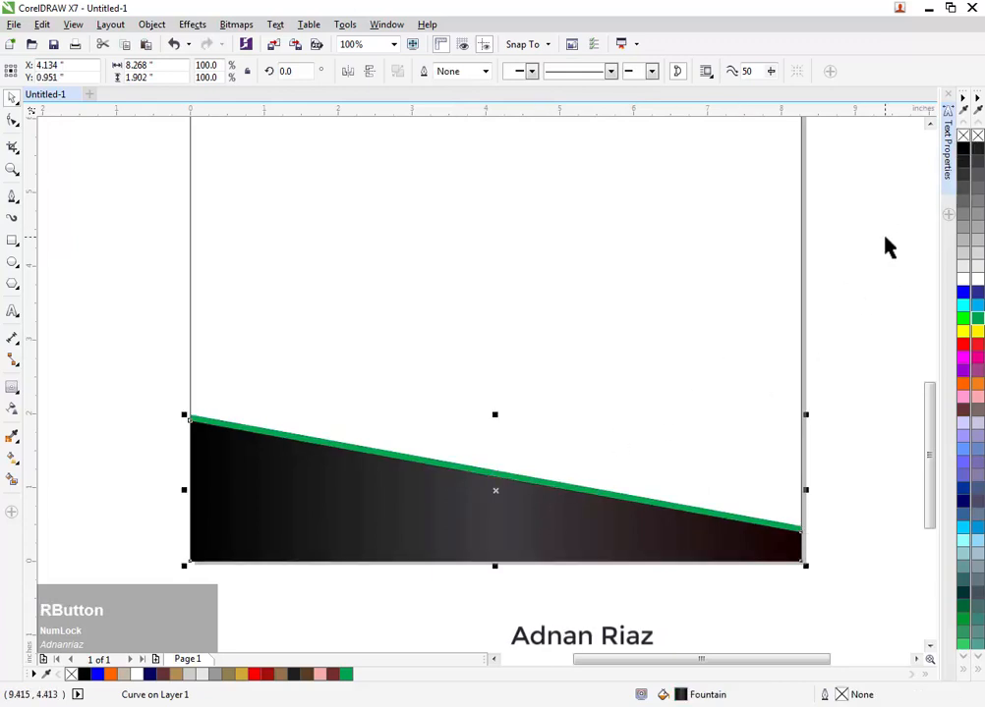
pyautogui.click(560, 352)
# Copy the gold fountain fill from the header's gold wave band onto the green footer strip
pyautogui.scroll(-2, 549, 442)
pyautogui.click(517, 505)
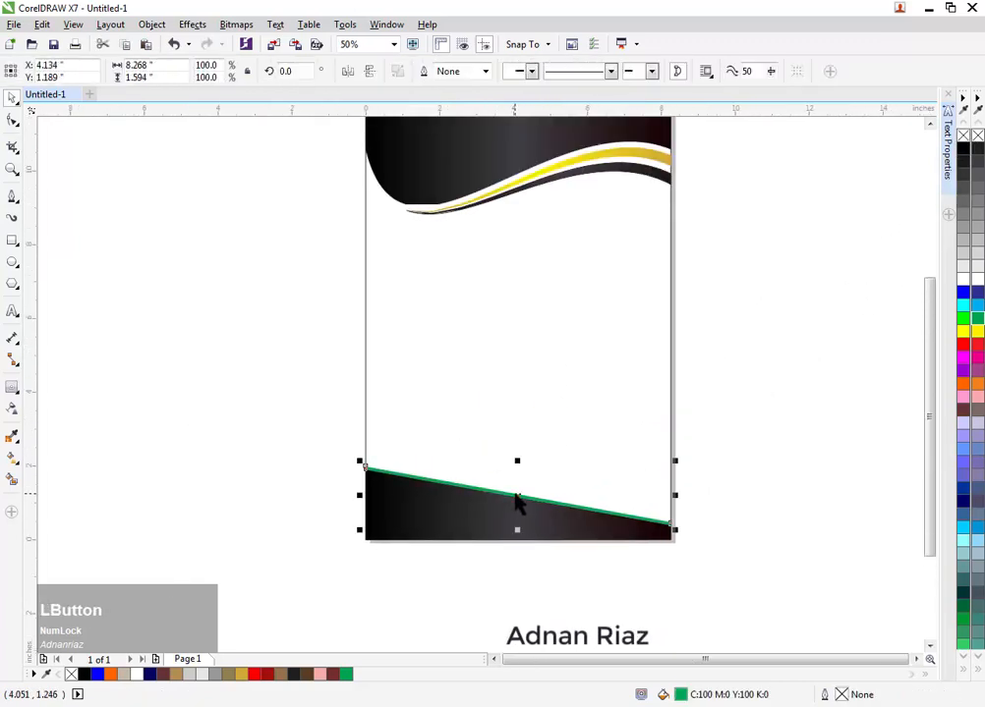
pyautogui.press('g')
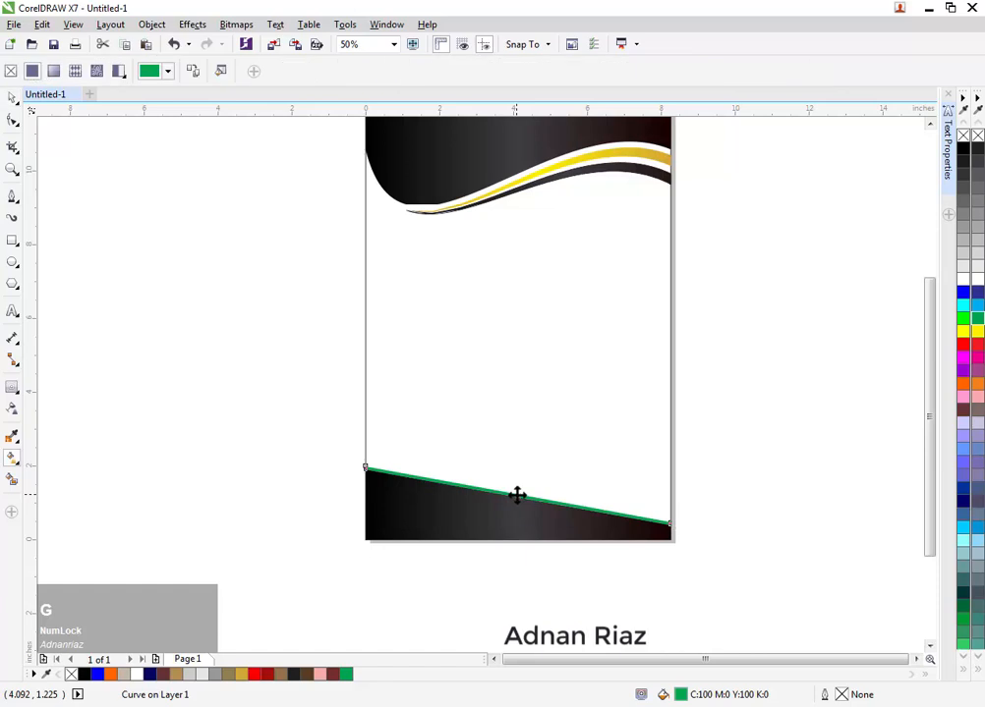
pyautogui.click(193, 71)
pyautogui.click(604, 158)
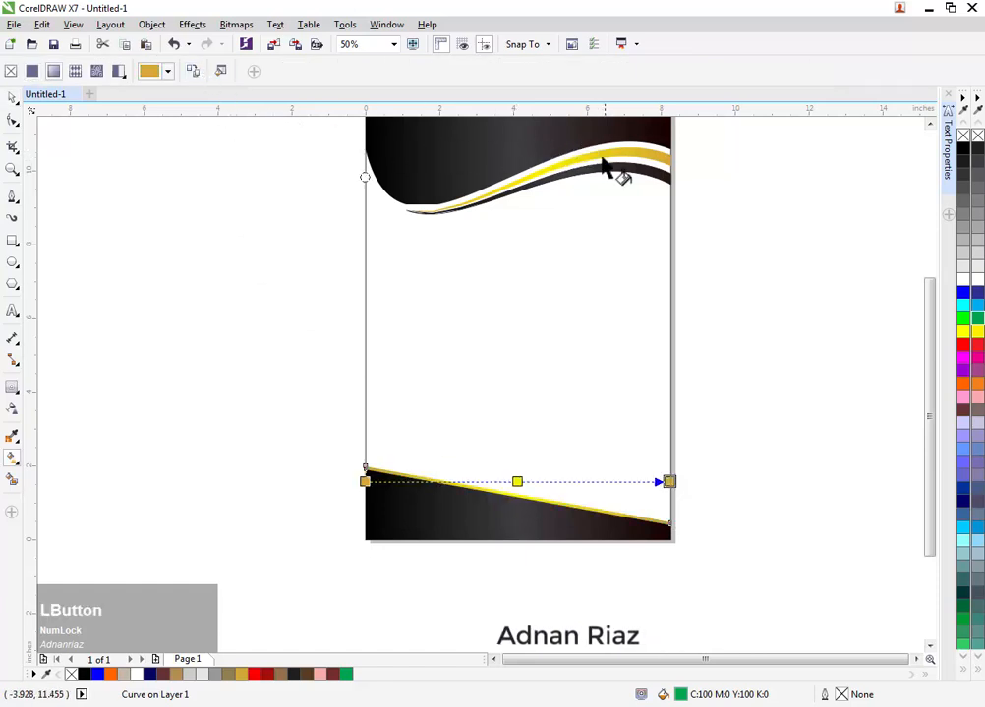
pyautogui.click(13, 98)
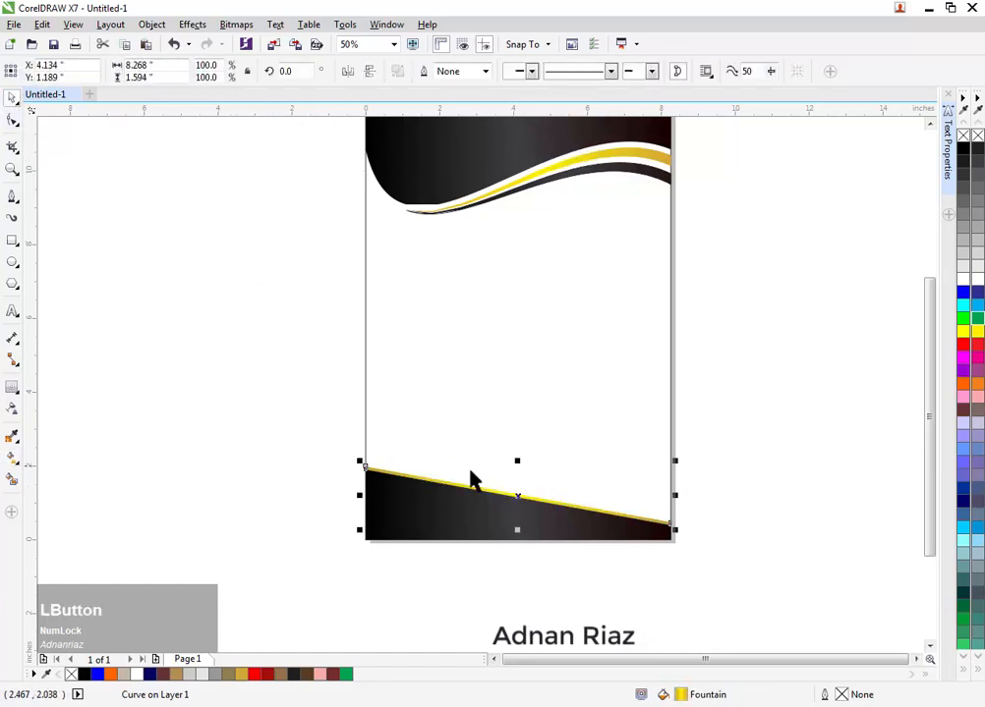
# Lower the gold strip about 0.2 in onto the dark footer and bring it in front
pyautogui.scroll(1, 521, 501)
pyautogui.moveTo(520, 494); pyautogui.dragTo(517, 507)
pyautogui.press('pageup')
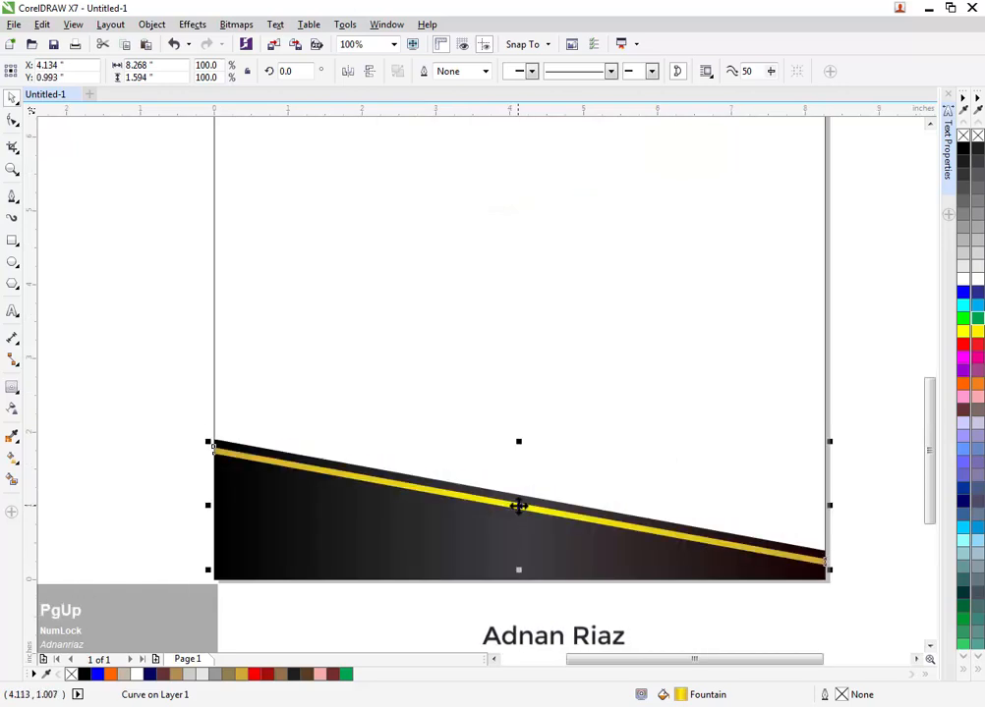
# Group the gold strip with the dark footer and make a horizontally mirrored copy of the group to its right
pyautogui.scroll(-1, 462, 448)
pyautogui.keyDown('shift'); pyautogui.click(432, 486); pyautogui.keyUp('shift')
pyautogui.hotkey('ctrl', 'g')
pyautogui.moveTo(339, 473); pyautogui.dragTo(695, 485)
pyautogui.rightClick(694, 485)
# Center the mirrored footer group horizontally on the page rectangle and send it behind the original footer group
pyautogui.moveTo(794, 502); pyautogui.dragTo(467, 499)
pyautogui.keyDown('shift'); pyautogui.click(466, 352); pyautogui.keyUp('shift')
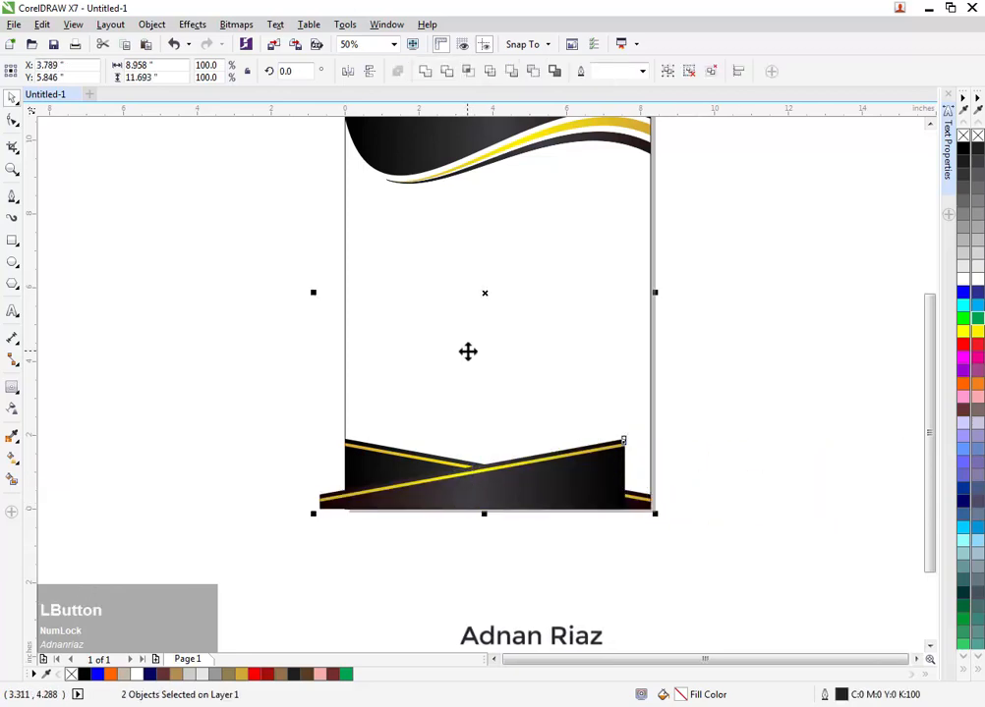
pyautogui.press('c')
pyautogui.click(753, 454)
pyautogui.click(631, 466)
pyautogui.keyDown('shift'); pyautogui.click(552, 404); pyautogui.keyUp('shift')
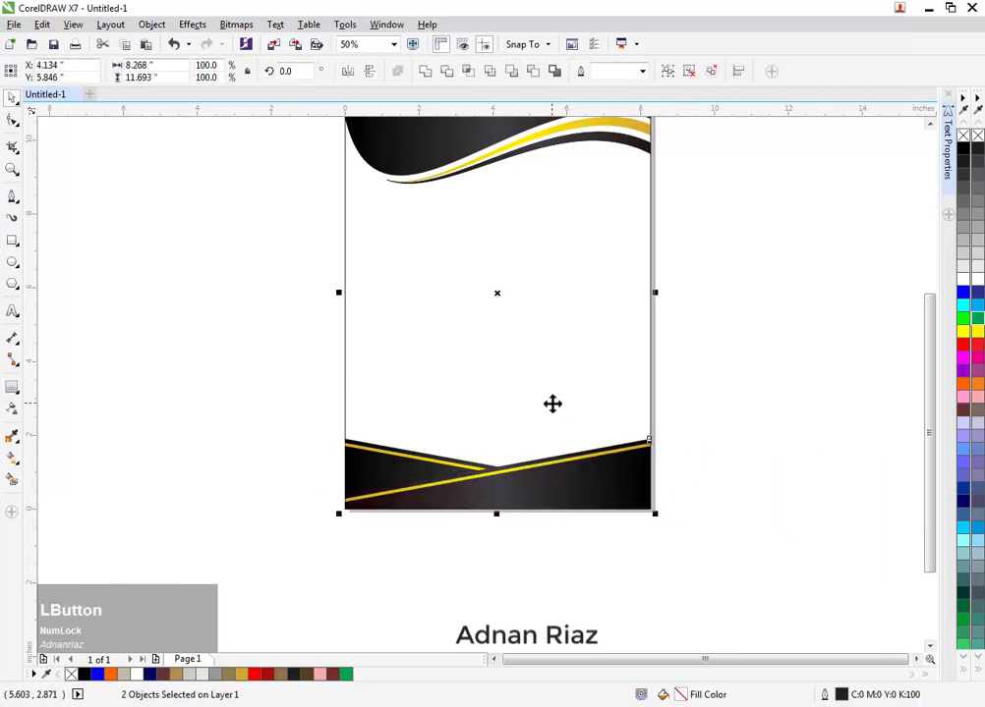
pyautogui.click(498, 474)
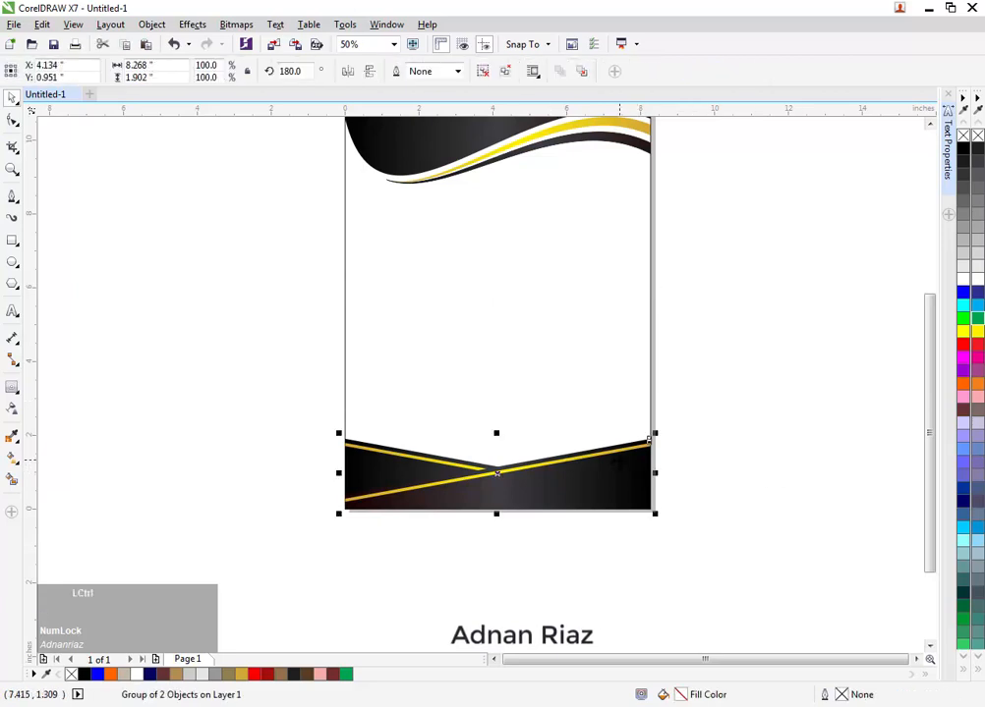
pyautogui.hotkey('ctrl', 'pagedown')
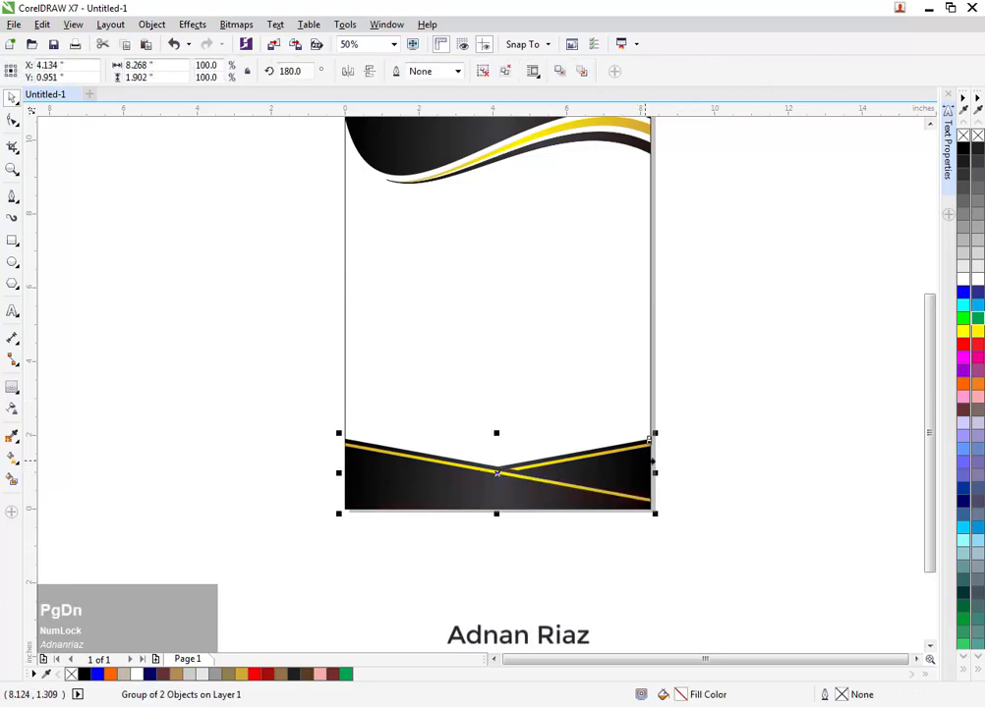
# Enlarge the mirrored footer group to about 8.78 by 2.02 in and raise it, extending past the page's right edge
pyautogui.scroll(1, 652, 442)
pyautogui.moveTo(659, 414); pyautogui.dragTo(694, 414)
pyautogui.moveTo(608, 490); pyautogui.dragTo(623, 428)
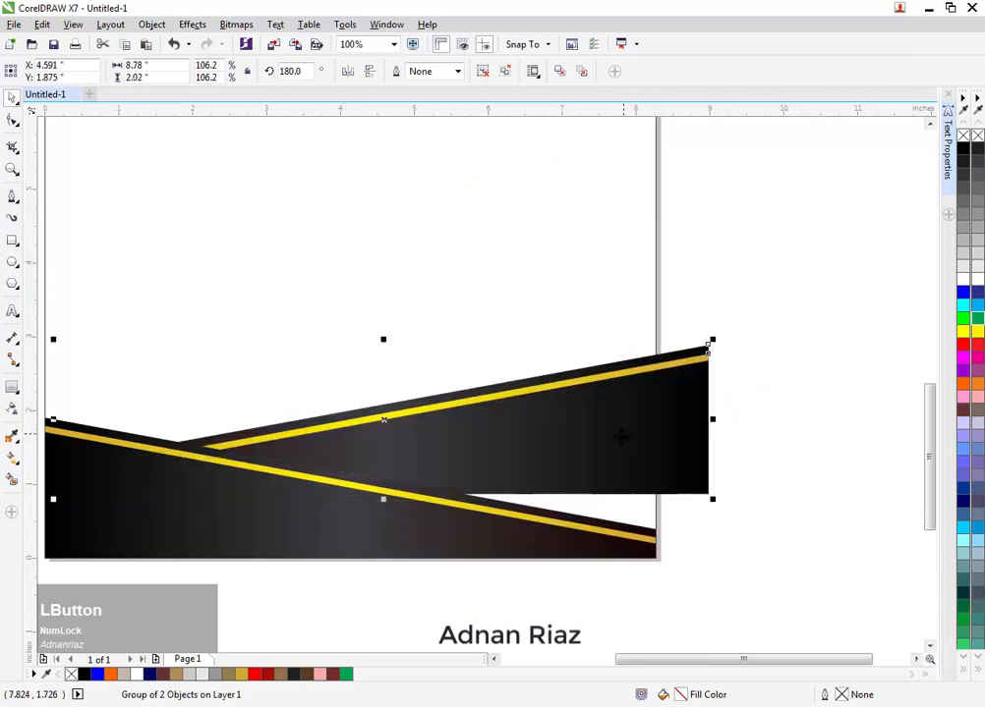
# Shift the enlarged footer group down to center at about X 4.65 in, Y 1.48 in, and ungroup it
pyautogui.scroll(-1, 549, 408)
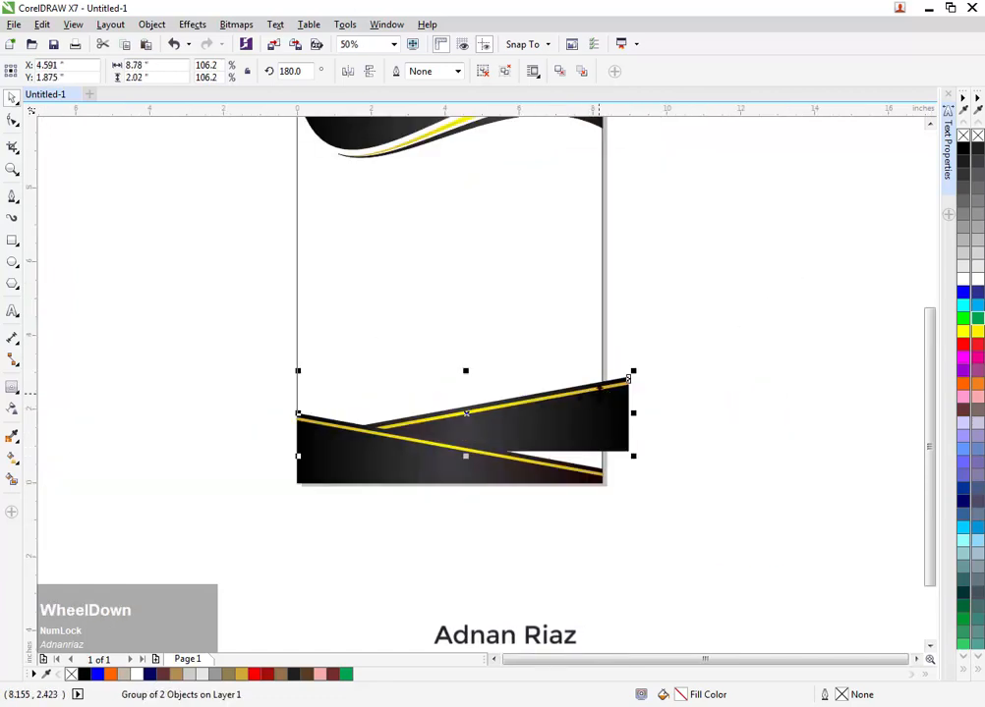
pyautogui.moveTo(585, 405); pyautogui.dragTo(574, 425)
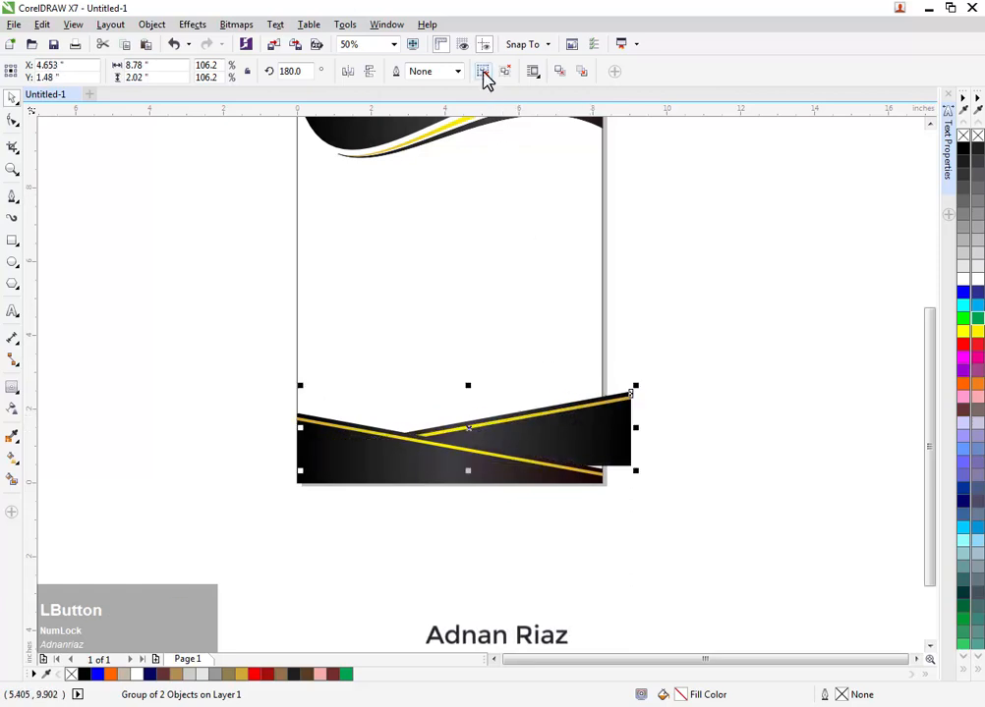
pyautogui.click(482, 72)
pyautogui.click(638, 270)
pyautogui.click(564, 313)
pyautogui.keyDown('shift'); pyautogui.click(625, 438); pyautogui.keyUp('shift')
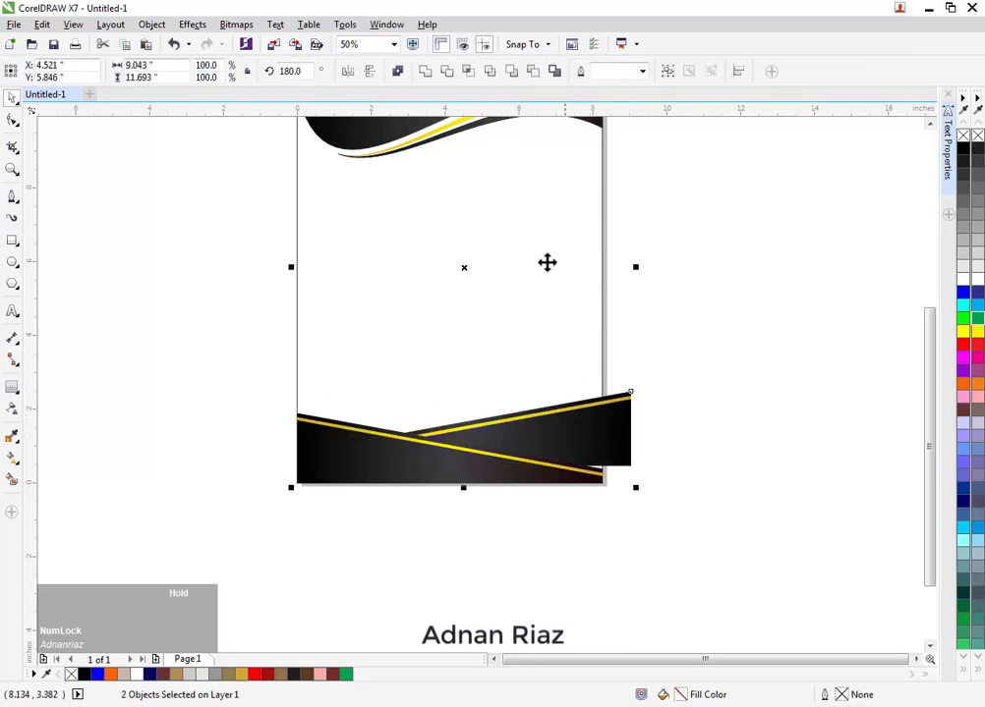
pyautogui.click(473, 72)
pyautogui.hotkey('ctrl', 'z')
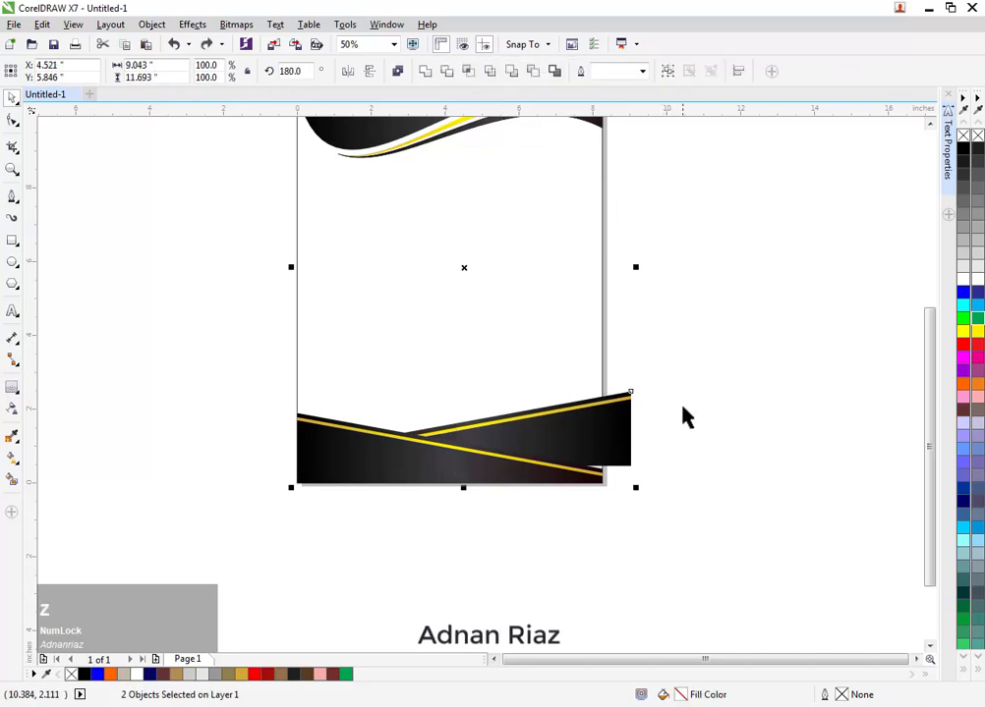
pyautogui.click(676, 418)
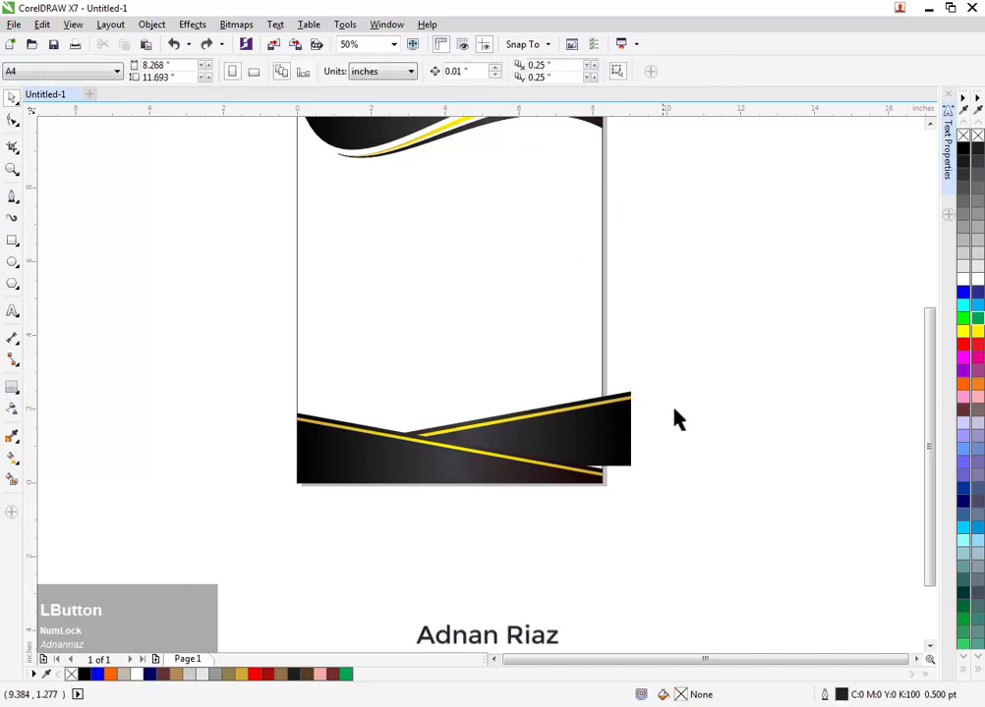
# Move the mirrored dark shape's lower nodes down to about 0.24 in below the page's bottom edge
pyautogui.doubleClick(626, 462)
pyautogui.moveTo(664, 467); pyautogui.dragTo(291, 496)
pyautogui.click(13, 97)
pyautogui.click(105, 209)
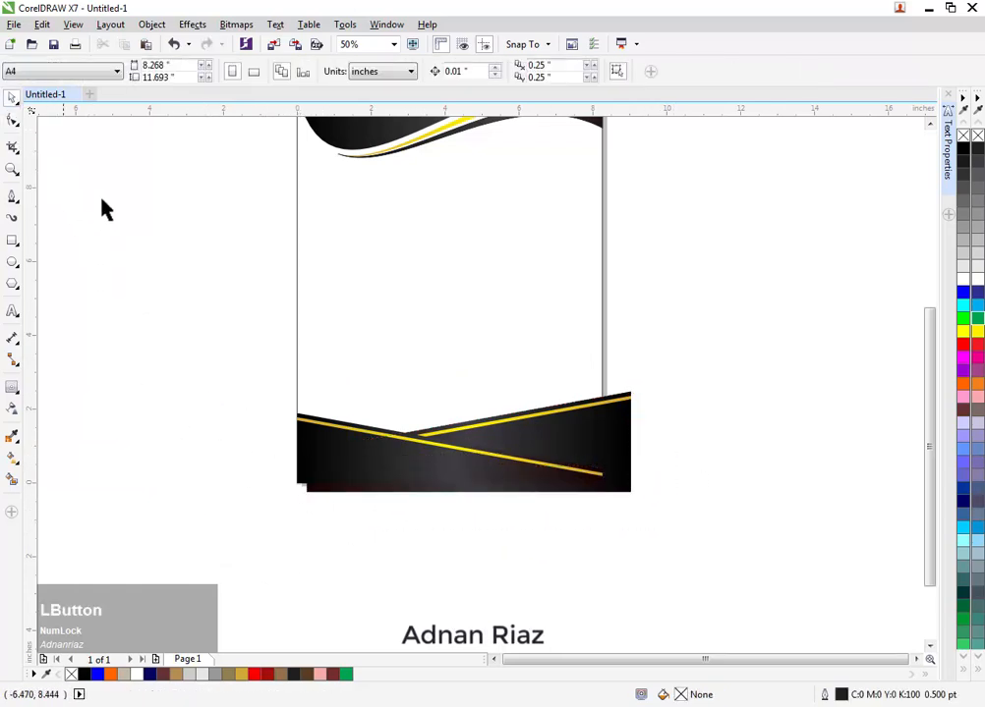
# Intersect the mirrored dark shape with the page rectangle and delete the overhanging original shape
pyautogui.click(530, 373)
pyautogui.keyDown('shift'); pyautogui.click(630, 394); pyautogui.keyUp('shift')
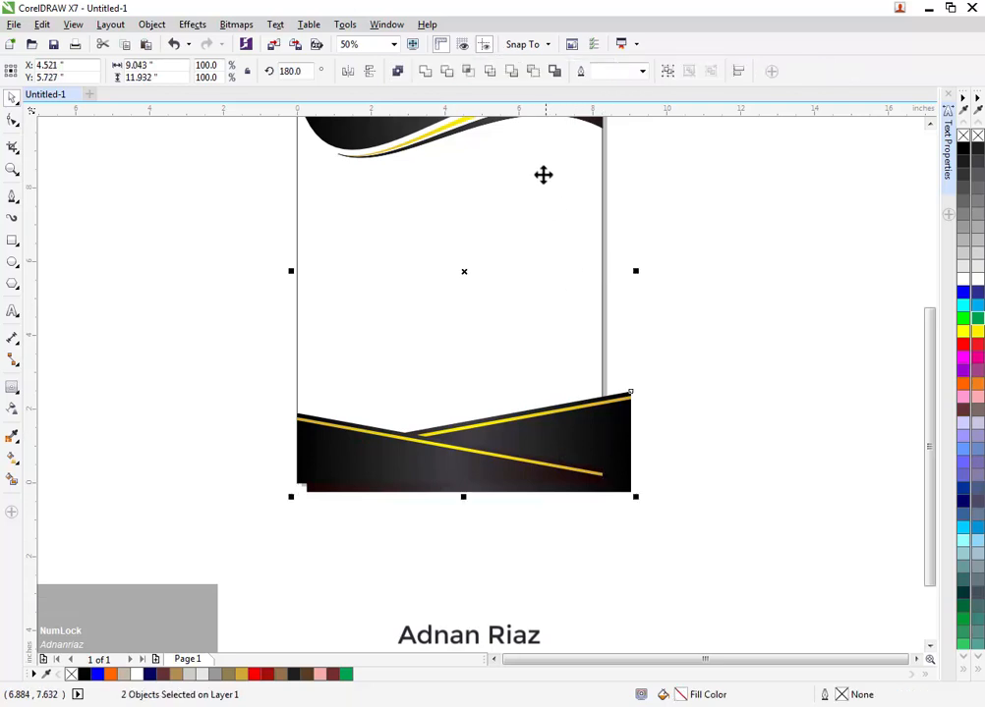
pyautogui.click(467, 71)
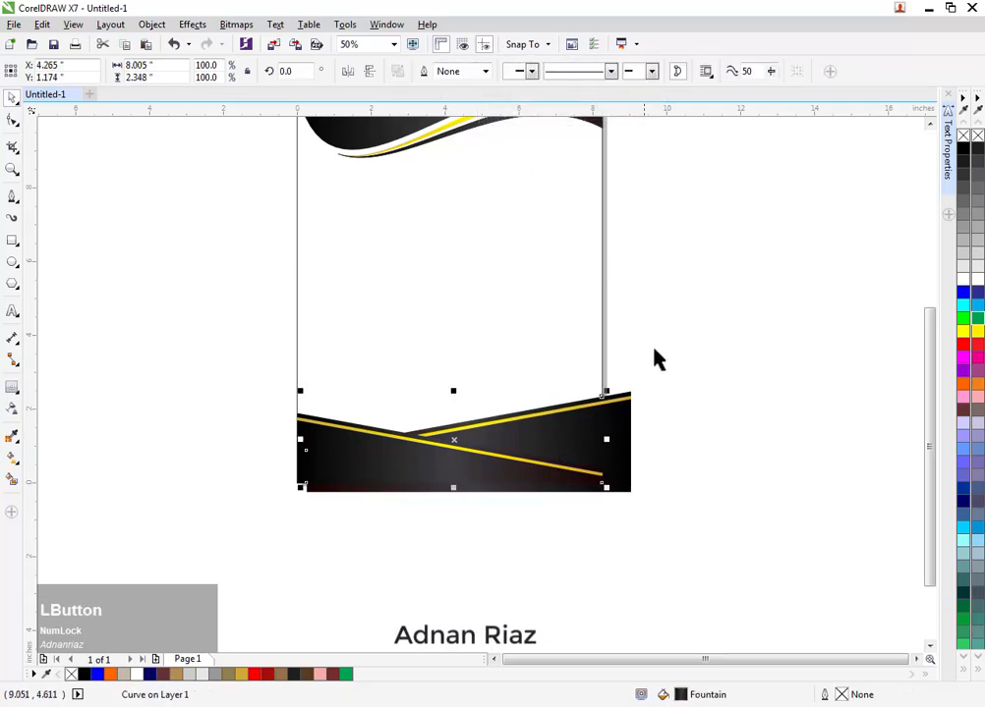
pyautogui.click(652, 350)
pyautogui.moveTo(620, 453); pyautogui.dragTo(687, 531)
pyautogui.press('Delete')
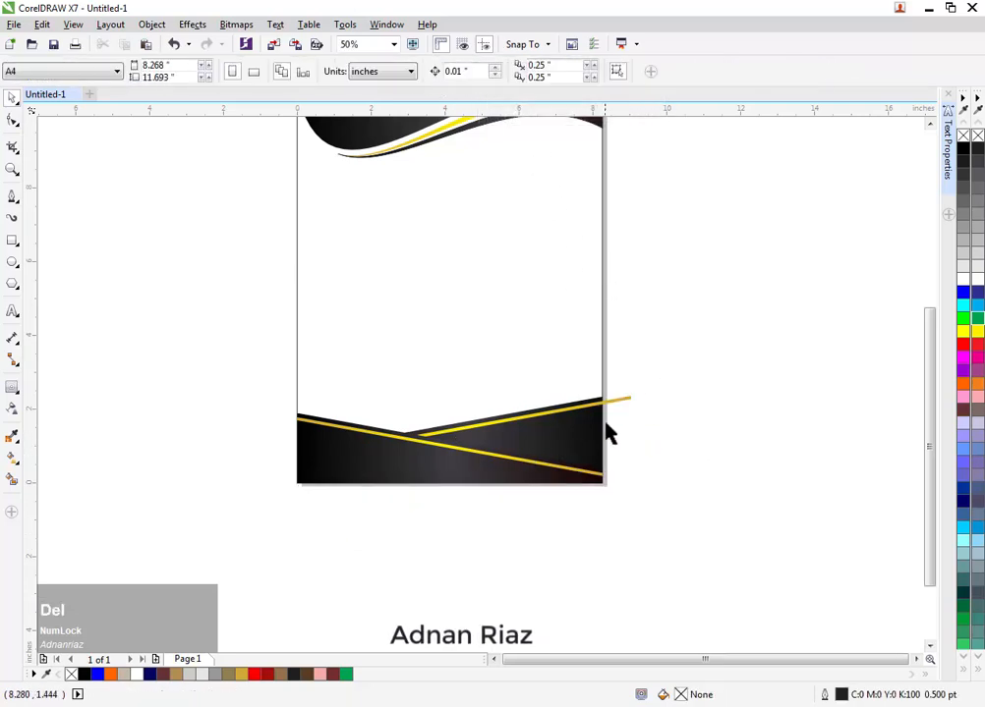
# Intersect the mirrored gold strip with the page rectangle and delete the strip that overhangs the page's right edge
pyautogui.click(612, 399)
pyautogui.keyDown('shift'); pyautogui.click(620, 398); pyautogui.keyUp('shift')
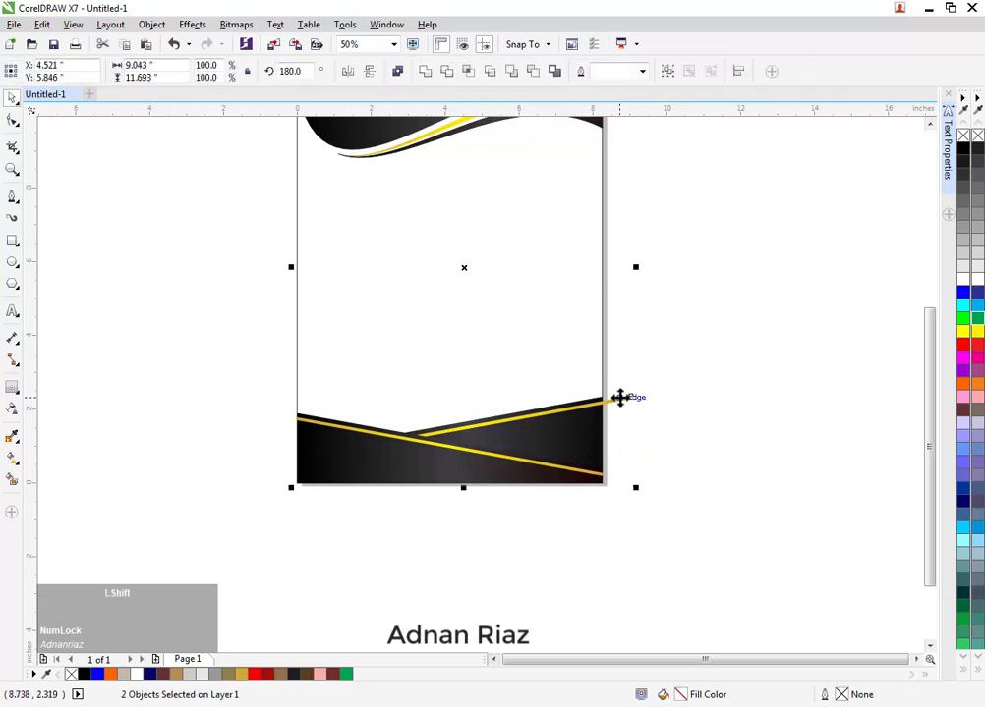
pyautogui.click(468, 71)
pyautogui.click(629, 415)
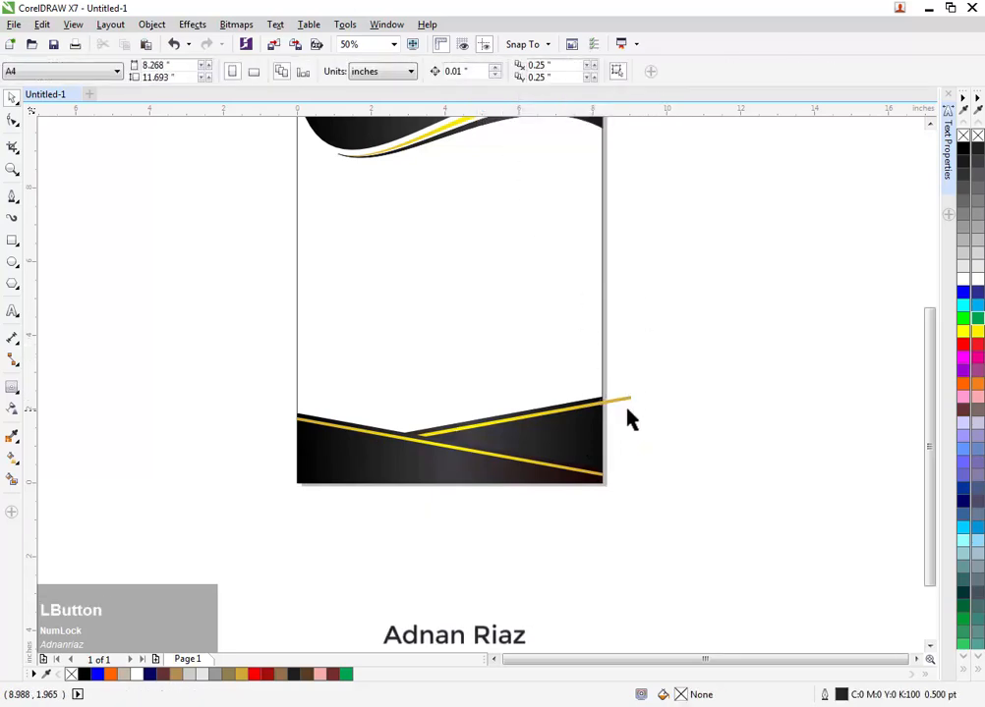
pyautogui.moveTo(630, 398); pyautogui.dragTo(743, 391)
pyautogui.press('Delete')
# Fill the page rectangle with dark red (R112 G44 B45) and deselect it
pyautogui.moveTo(611, 444); pyautogui.dragTo(653, 473)
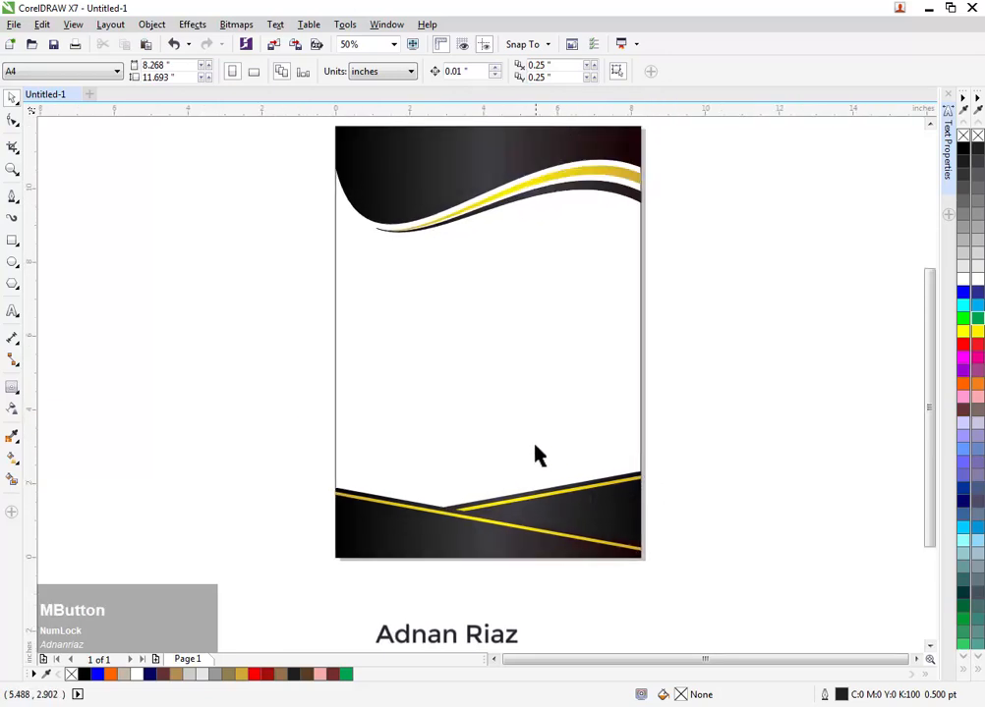
pyautogui.moveTo(537, 454); pyautogui.dragTo(515, 465)
pyautogui.moveTo(436, 434); pyautogui.dragTo(499, 382)
pyautogui.click(603, 377)
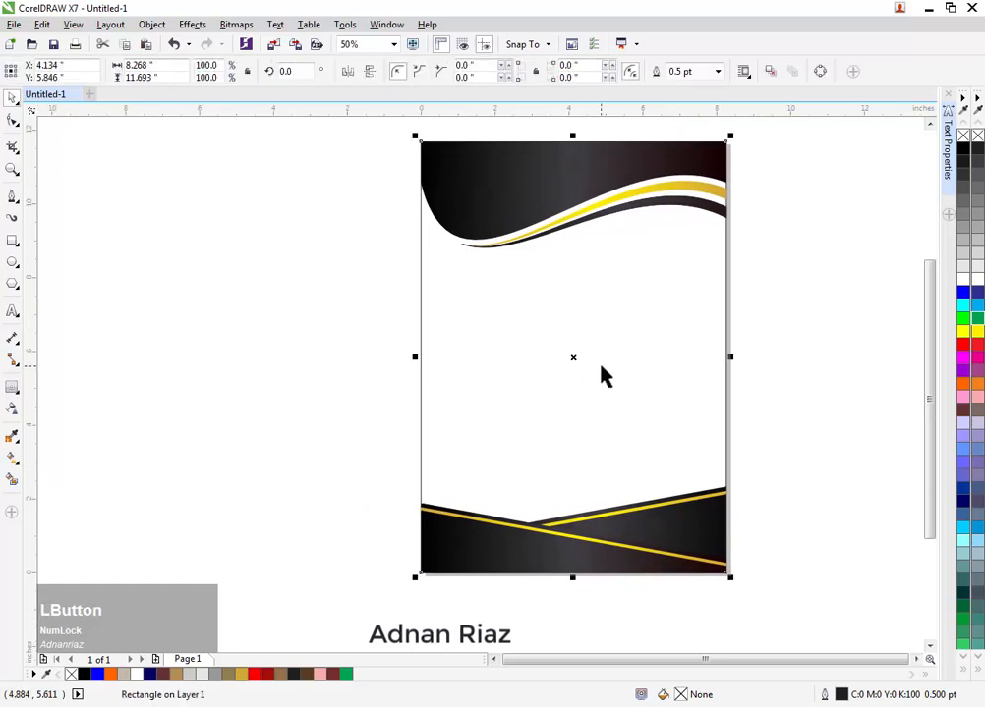
pyautogui.click(330, 676)
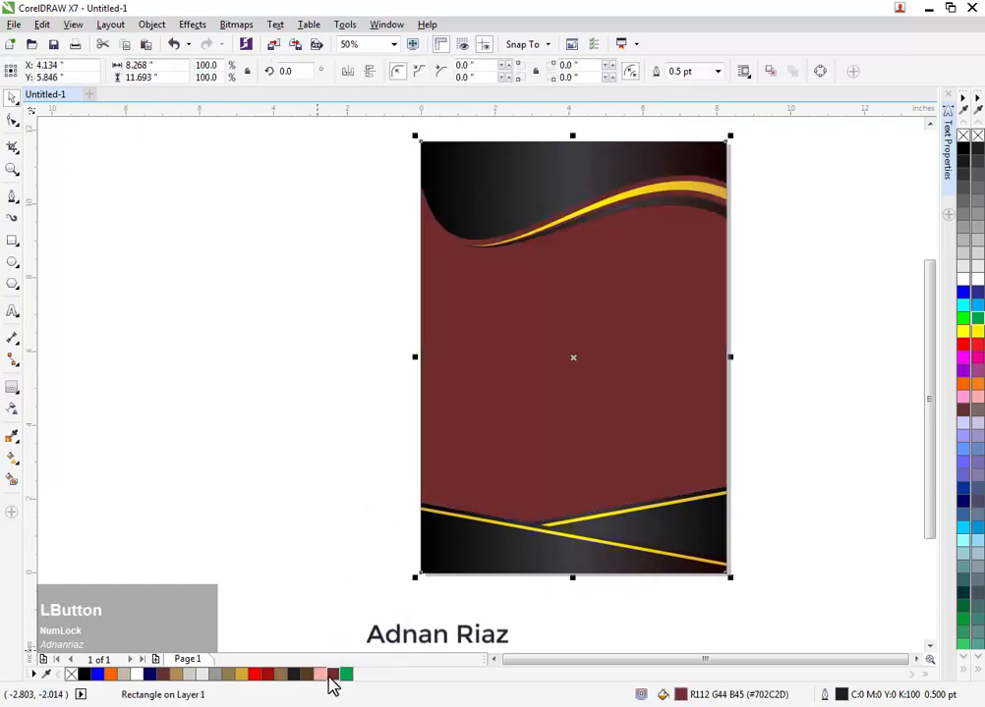
pyautogui.click(286, 481)
# Select the header's gold and dark accent bands and extend them slightly toward the lower left
pyautogui.moveTo(293, 421); pyautogui.dragTo(286, 426)
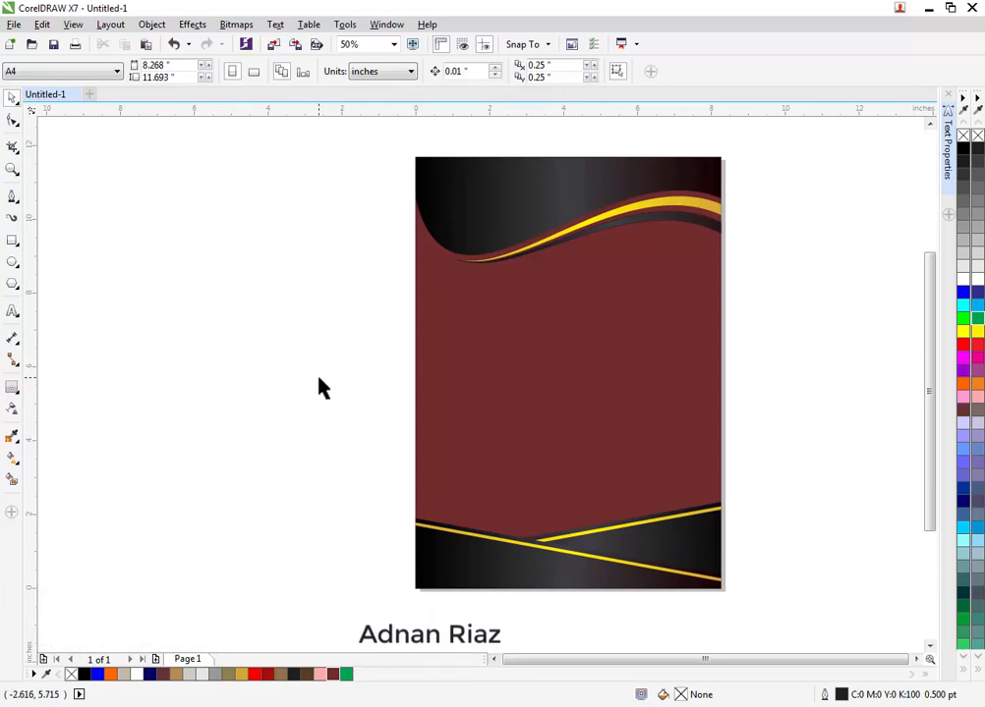
pyautogui.moveTo(761, 180); pyautogui.dragTo(433, 276)
pyautogui.click(334, 259)
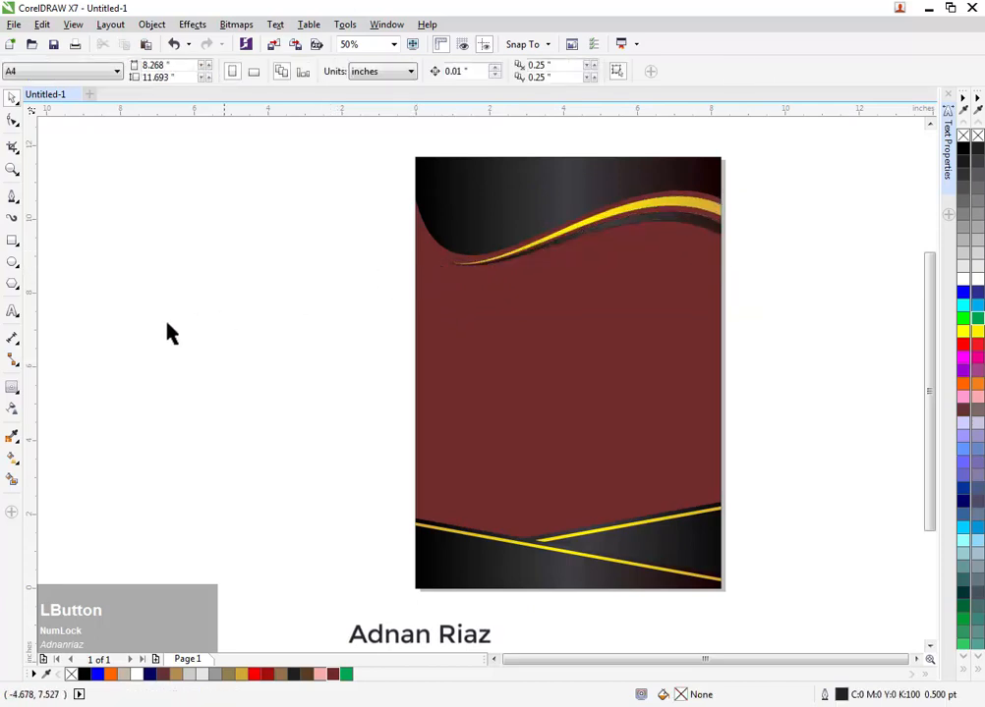
# Draw a rectangle about 2.97 by 1.11 in on the empty area left of the page
pyautogui.moveTo(82, 297); pyautogui.dragTo(164, 293)
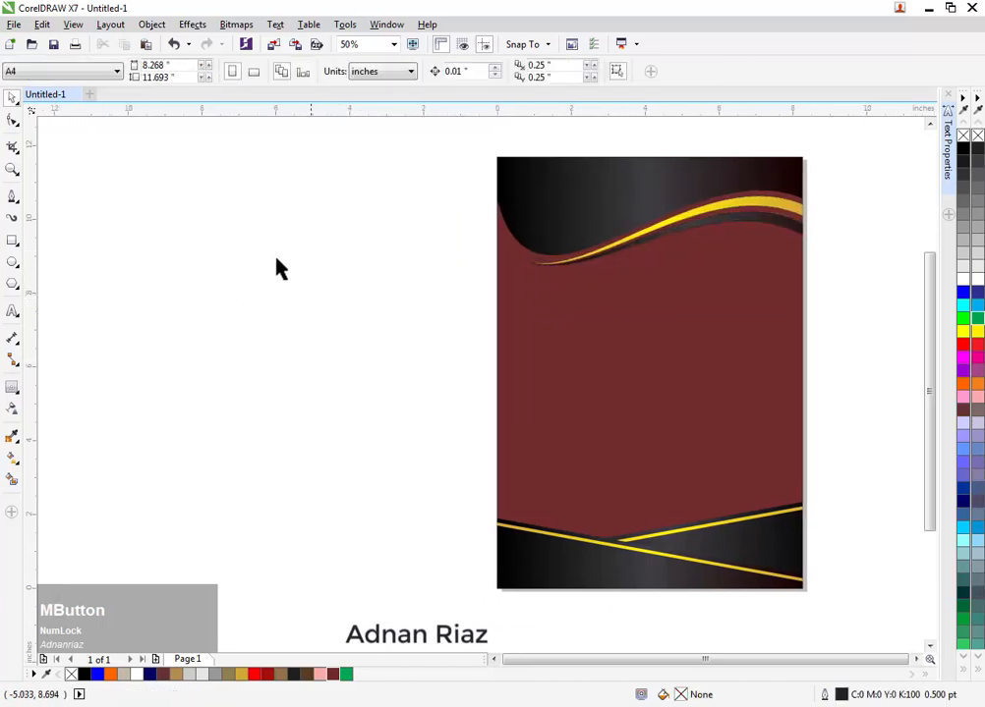
pyautogui.press('z')
pyautogui.moveTo(236, 228); pyautogui.dragTo(462, 462)
pyautogui.click(12, 241)
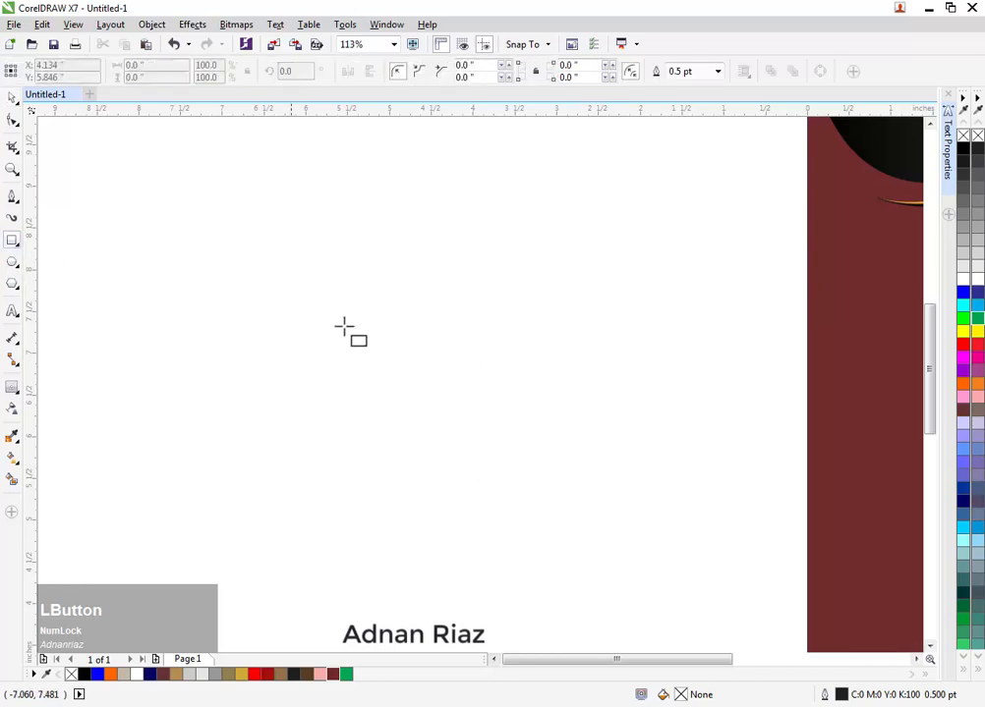
pyautogui.moveTo(370, 268); pyautogui.dragTo(620, 361)
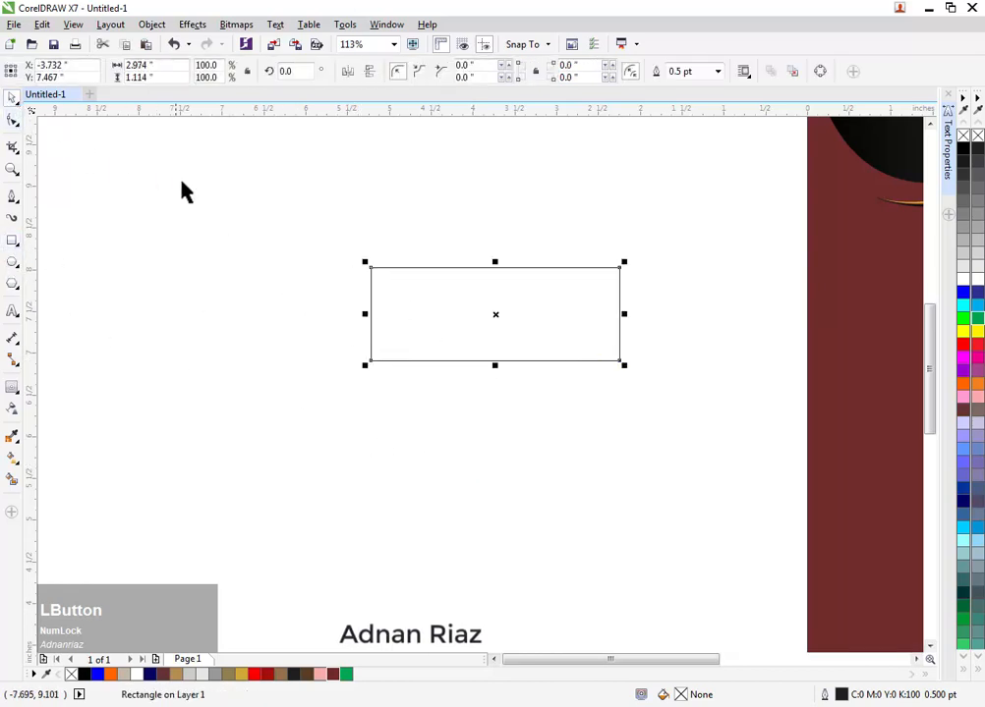
# Set the new rectangle's size to 3.5 in wide by 2 in high
pyautogui.click(160, 66)
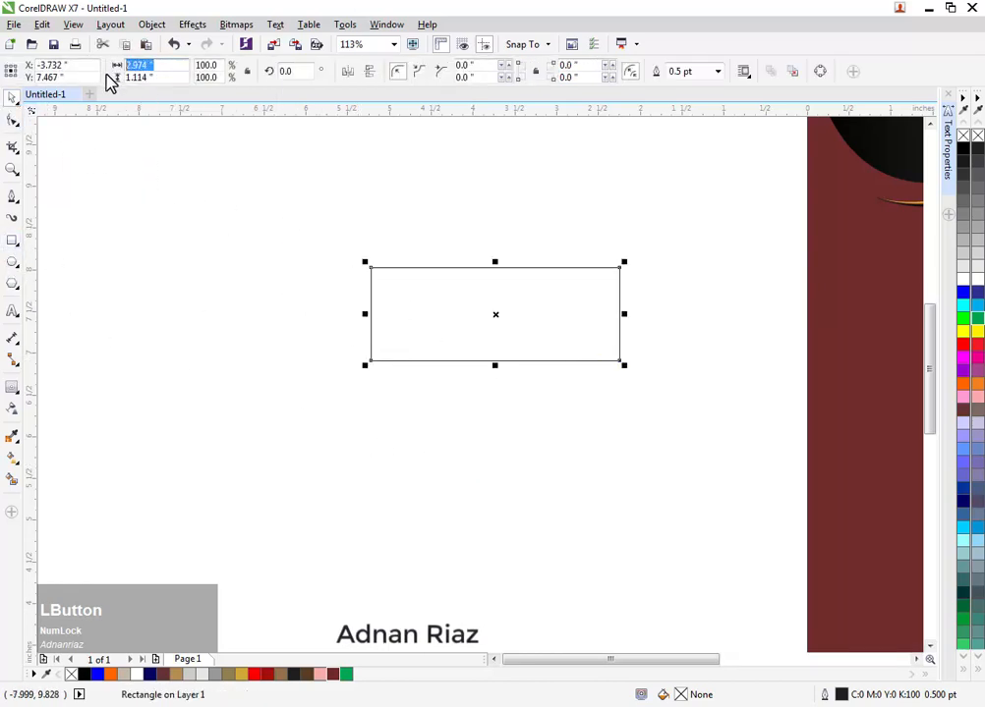
pyautogui.write('3.')
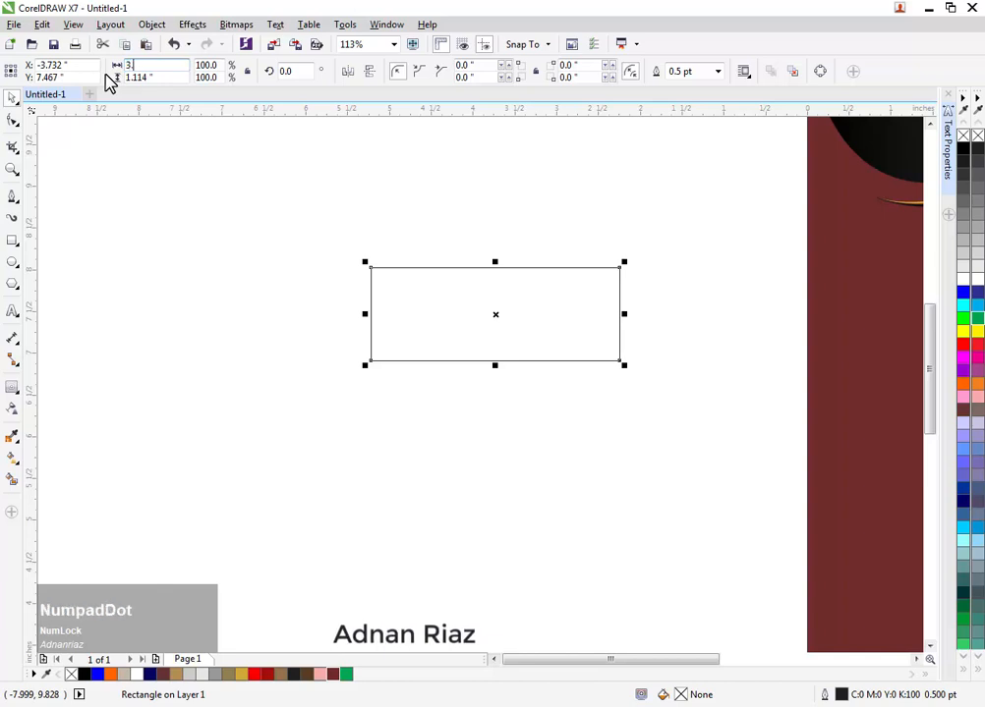
pyautogui.write('5')
pyautogui.press('Tab')
pyautogui.write('2')
pyautogui.press('Return')
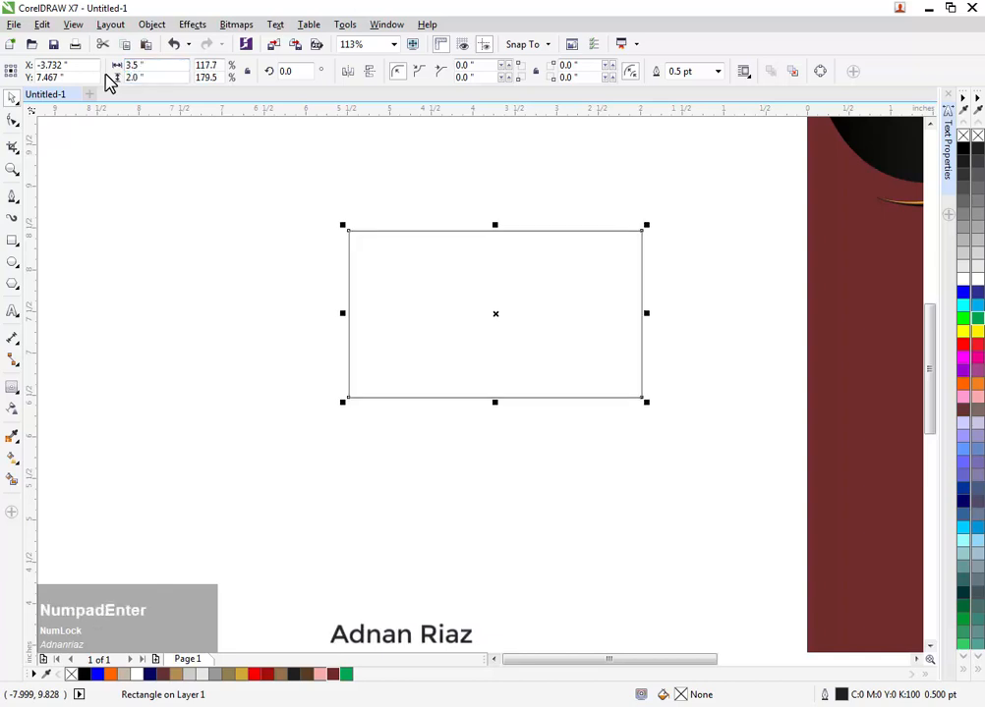
pyautogui.click(12, 98)
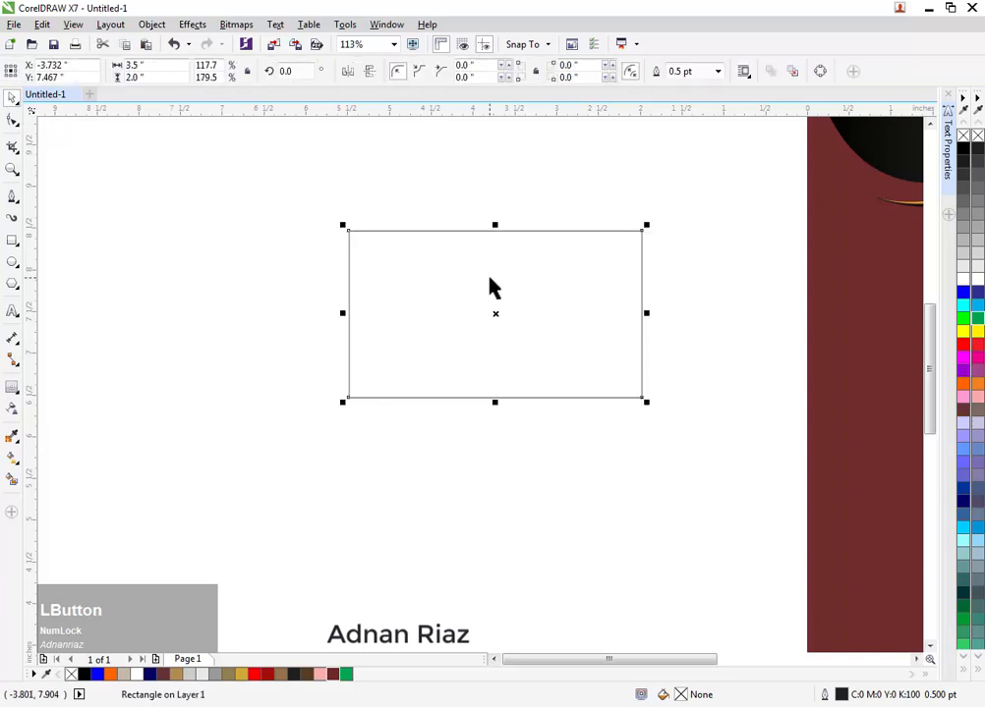
# Apply a dark fountain fill running from black through charcoal grey to the rectangle beside the page
pyautogui.moveTo(539, 290); pyautogui.dragTo(430, 290)
pyautogui.press('g')
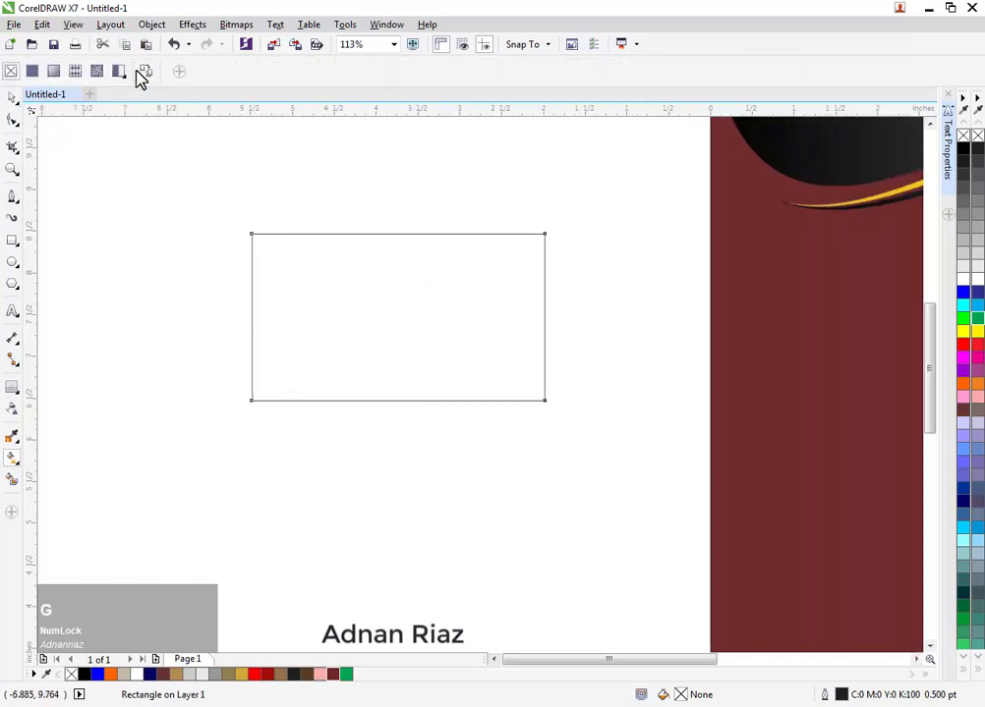
pyautogui.click(54, 71)
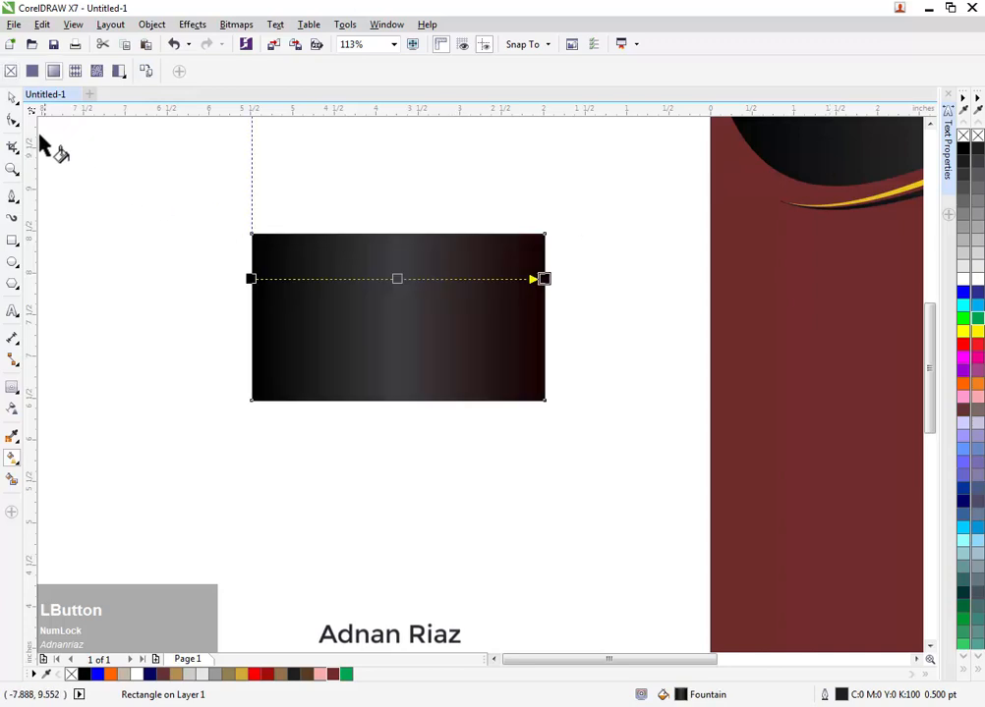
pyautogui.click(12, 97)
pyautogui.click(310, 256)
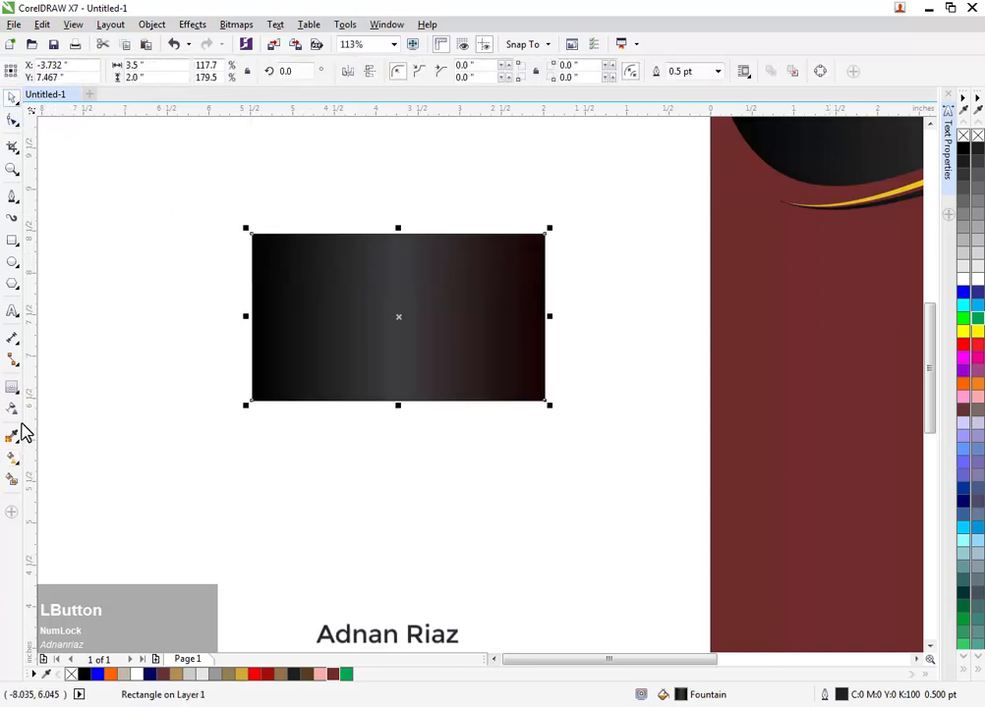
# Contour the rectangle outward to about 3.74 by 2.24 in and break the contour apart from it
pyautogui.click(11, 387)
pyautogui.moveTo(398, 401); pyautogui.dragTo(491, 413)
pyautogui.click(12, 97)
pyautogui.rightClick(249, 230)
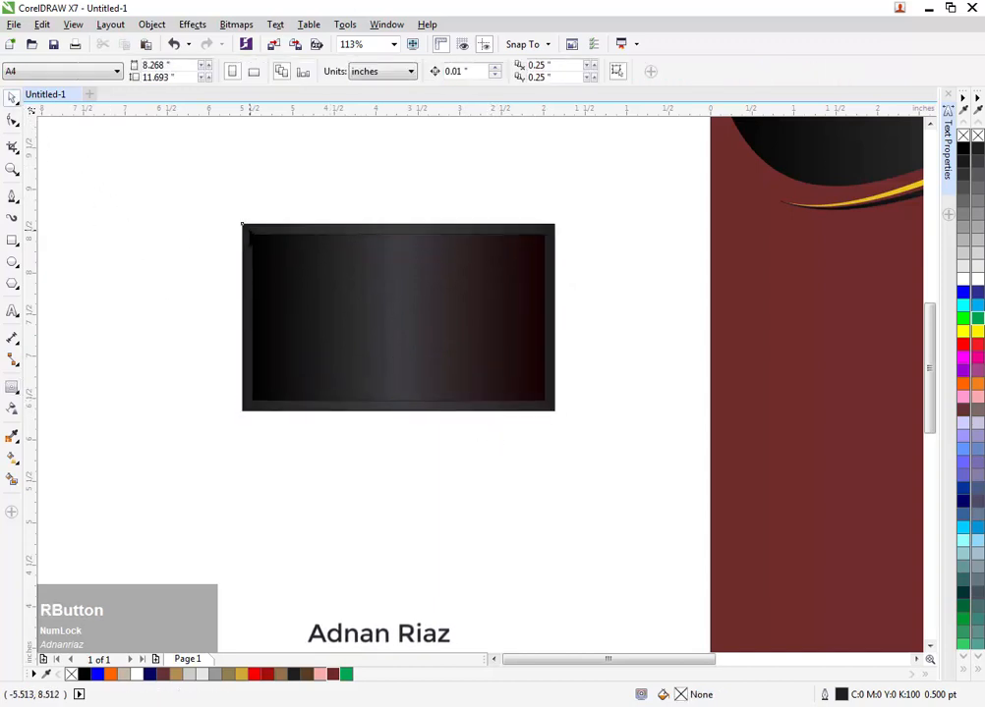
pyautogui.click(268, 257)
pyautogui.click(272, 192)
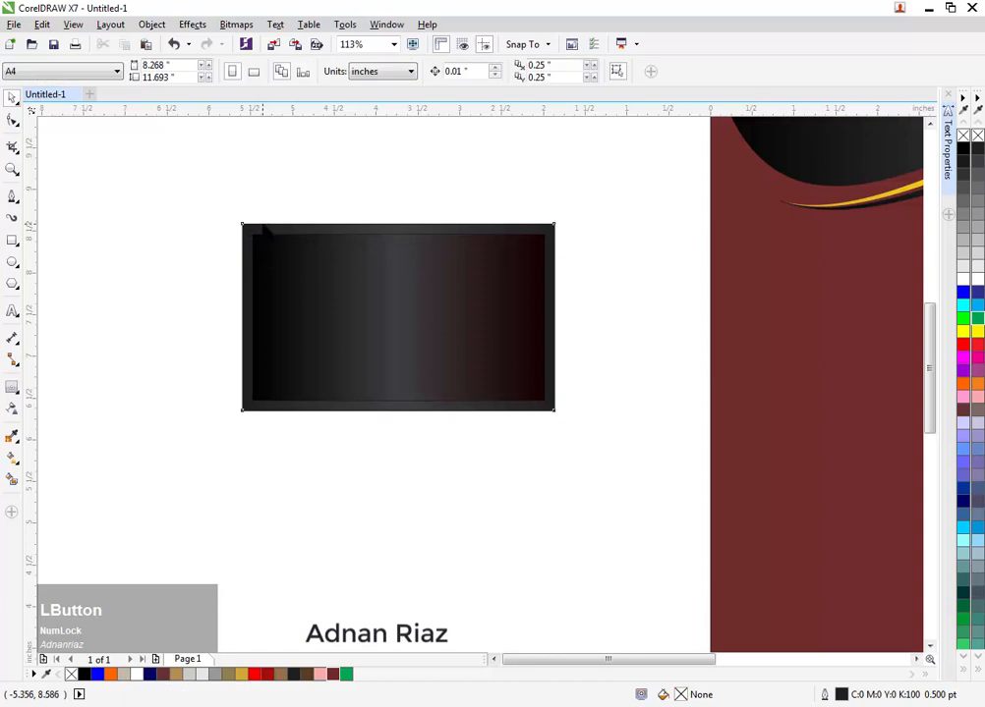
# Trim the outer contour rectangle with the inner rectangle so that it becomes a hollow frame
pyautogui.click(263, 226)
pyautogui.moveTo(403, 281); pyautogui.dragTo(299, 363)
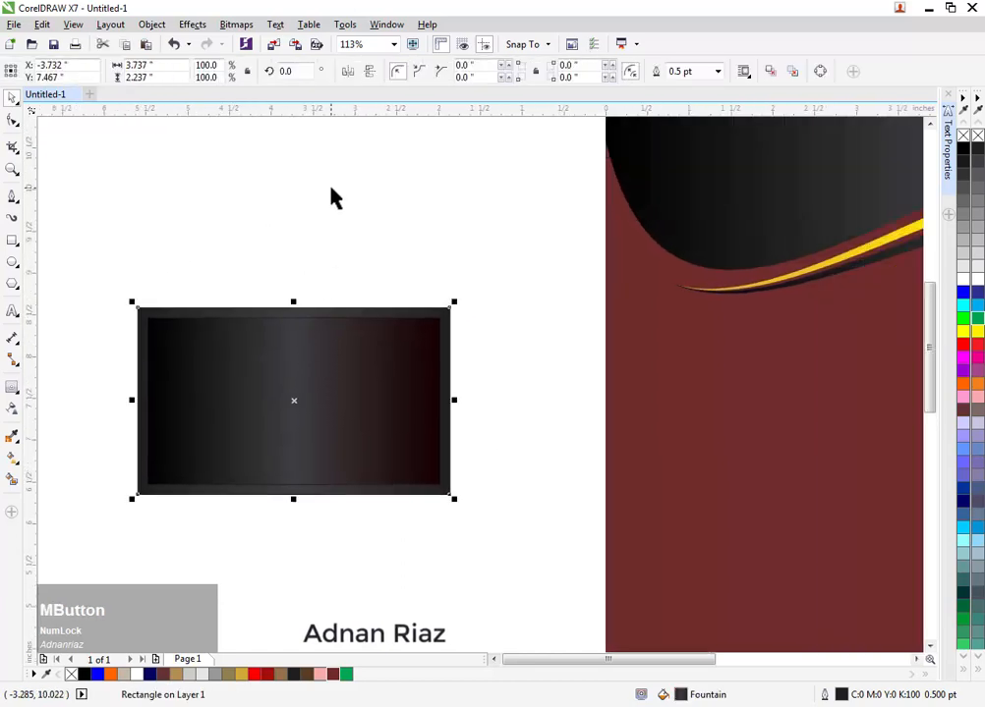
pyautogui.click(310, 338)
pyautogui.keyDown('shift'); pyautogui.click(331, 322); pyautogui.keyUp('shift')
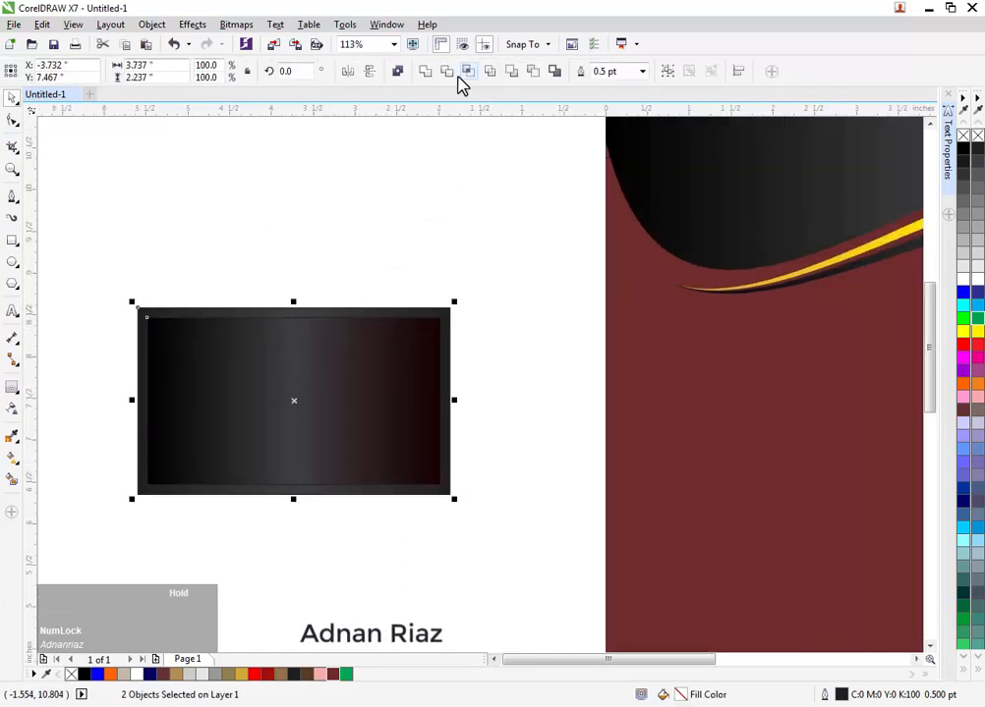
pyautogui.click(447, 72)
pyautogui.click(405, 266)
# Remove the outlines from both the inner rectangle and the surrounding frame
pyautogui.click(366, 328)
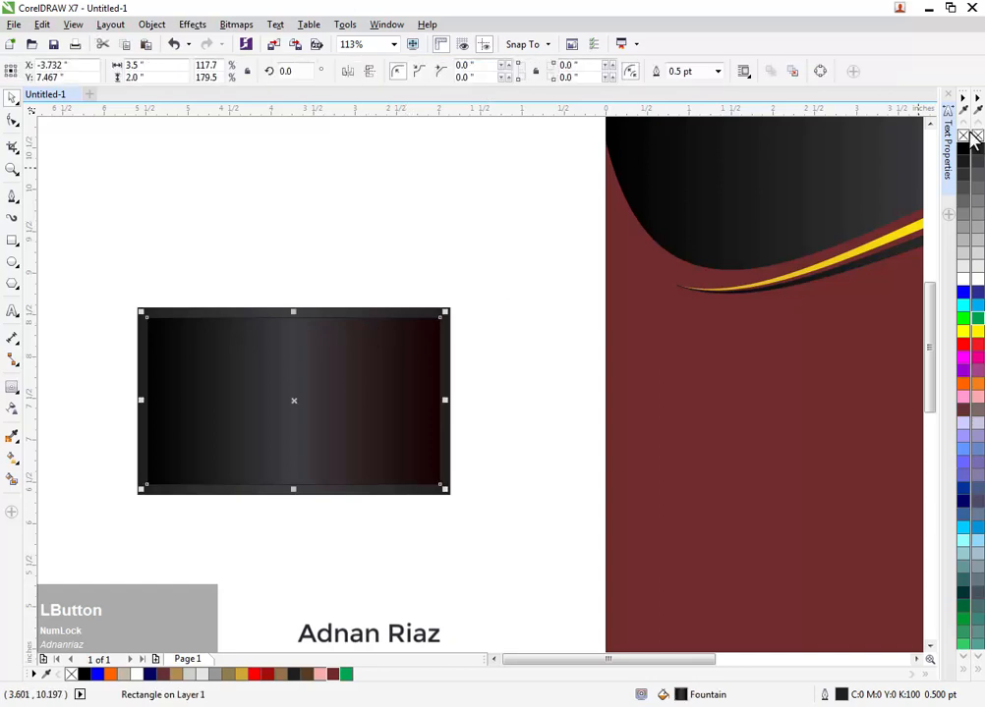
pyautogui.rightClick(962, 136)
pyautogui.click(444, 232)
pyautogui.click(383, 313)
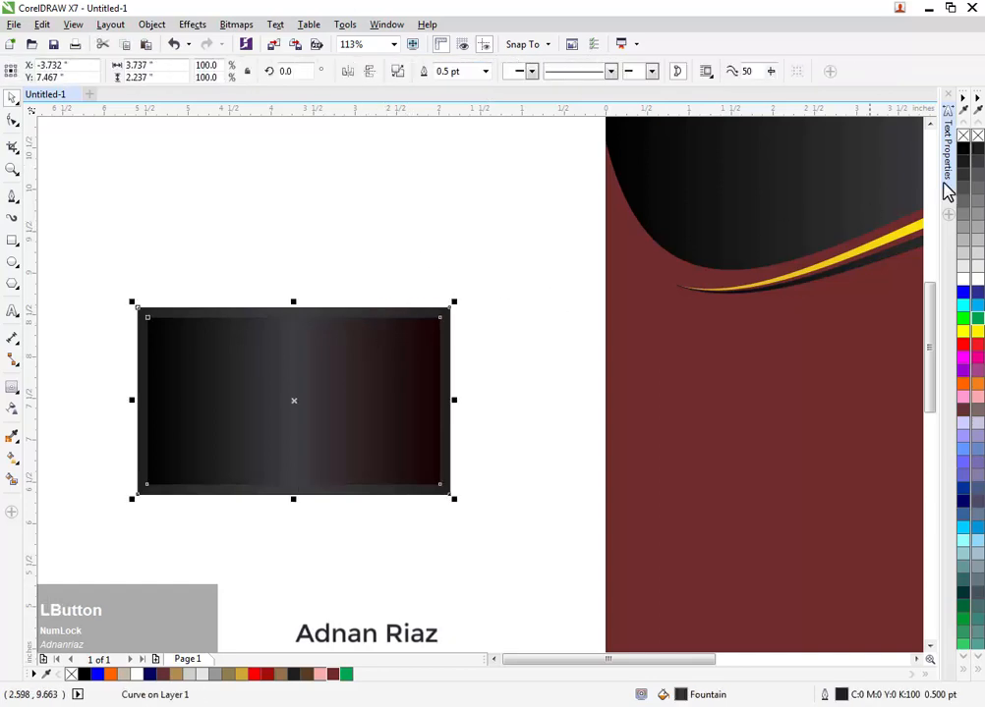
pyautogui.rightClick(962, 135)
pyautogui.click(518, 229)
pyautogui.click(361, 315)
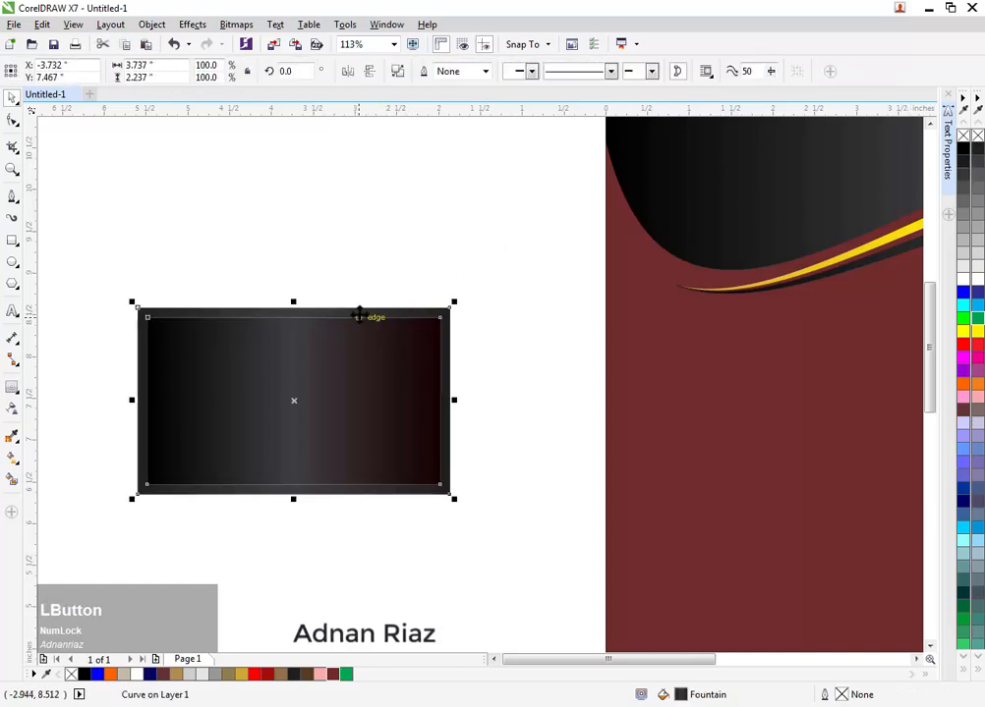
# Recolour the frame's fountain fill with gold at both ends and yellow in the middle
pyautogui.moveTo(490, 280); pyautogui.dragTo(322, 313)
pyautogui.press('g')
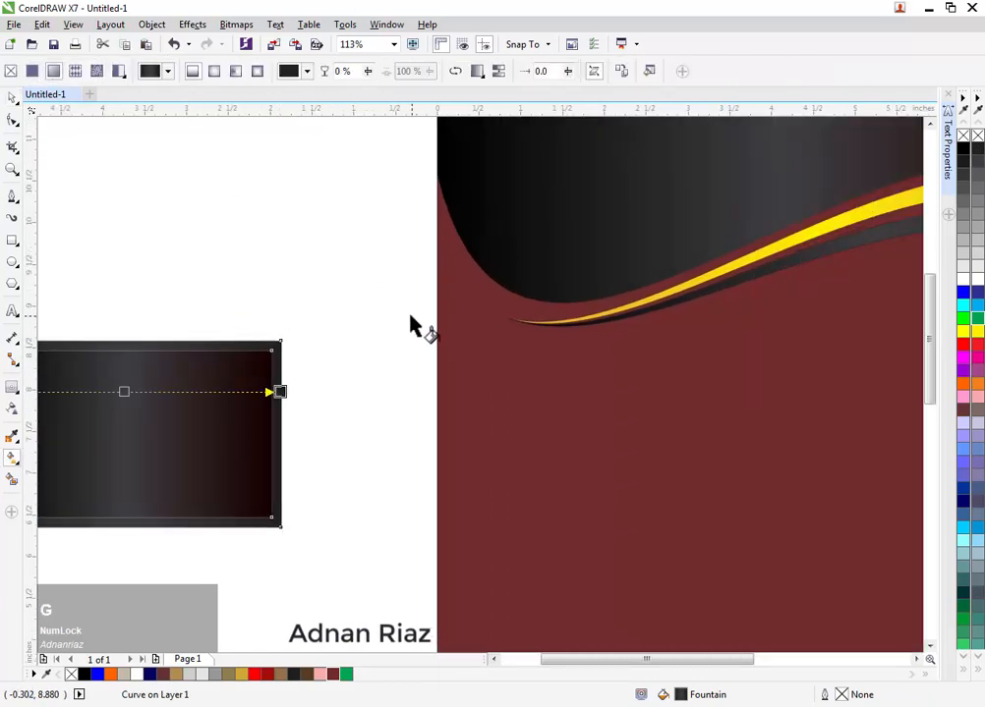
pyautogui.moveTo(409, 325); pyautogui.dragTo(586, 235)
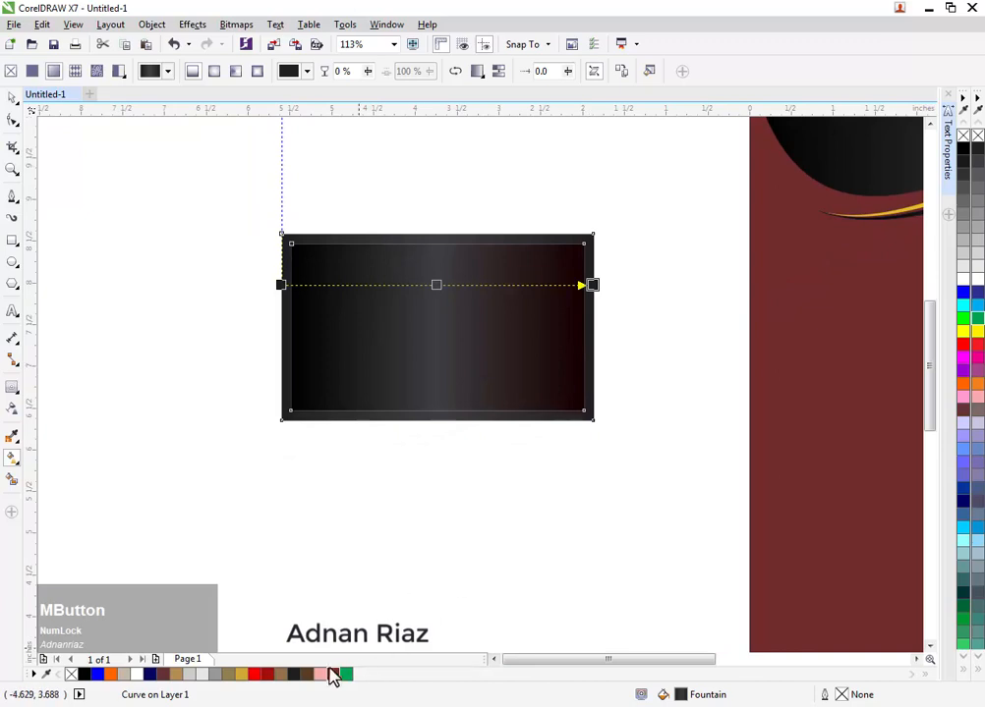
pyautogui.moveTo(245, 678); pyautogui.dragTo(593, 286)
pyautogui.moveTo(239, 675); pyautogui.dragTo(283, 285)
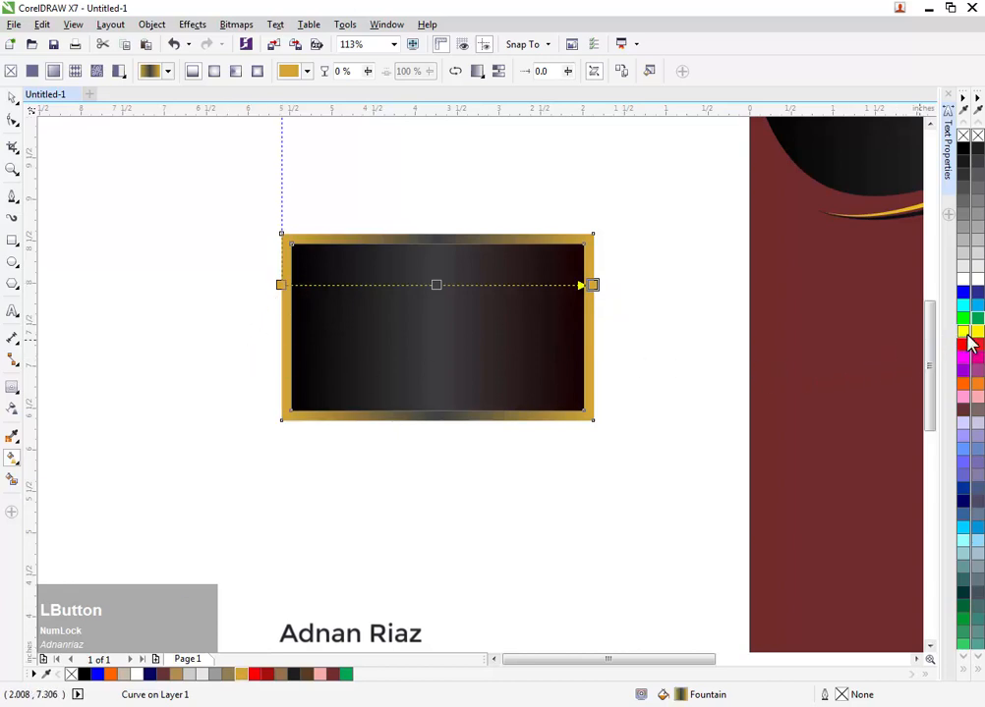
pyautogui.moveTo(968, 341); pyautogui.dragTo(436, 286)
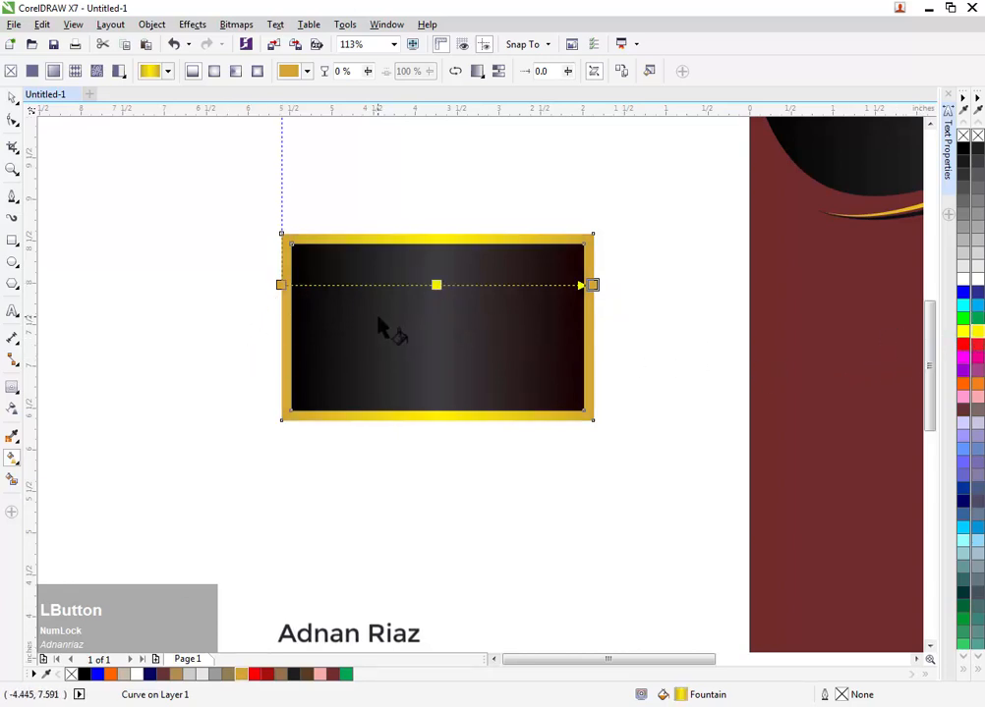
# Bring the gold frame to the front and shrink it about its centre to fit inside the dark rectangle
pyautogui.click(14, 120)
pyautogui.hotkey('shift', 'pageup')
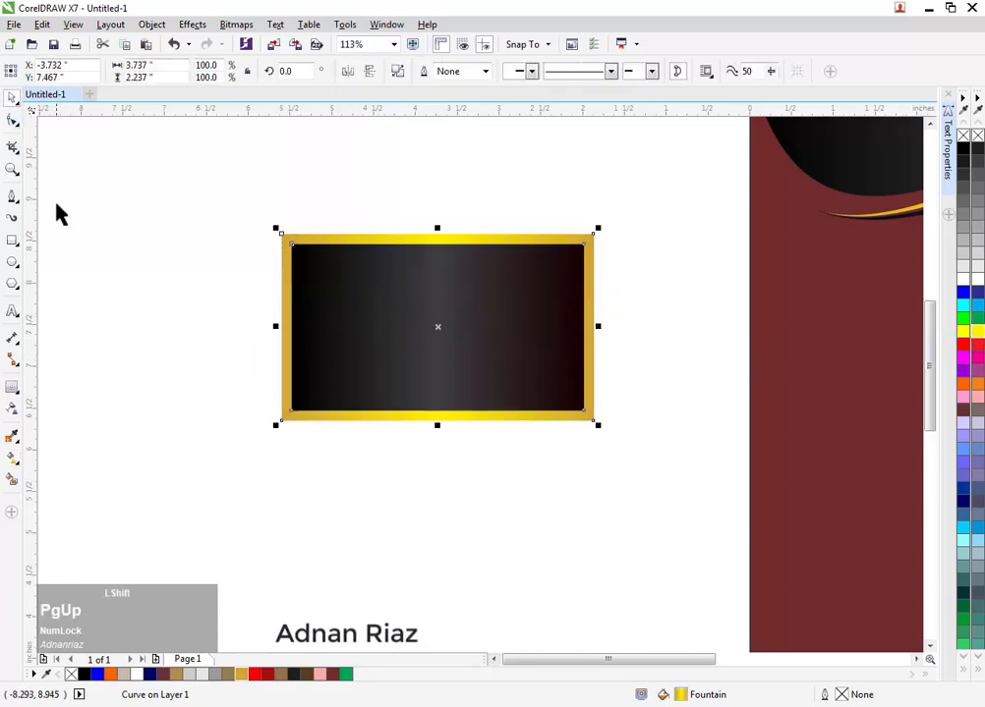
pyautogui.moveTo(598, 228); pyautogui.dragTo(561, 261)
pyautogui.scroll(2, 578, 240)
pyautogui.click(576, 246)
pyautogui.click(572, 228)
pyautogui.scroll(-1, 573, 216)
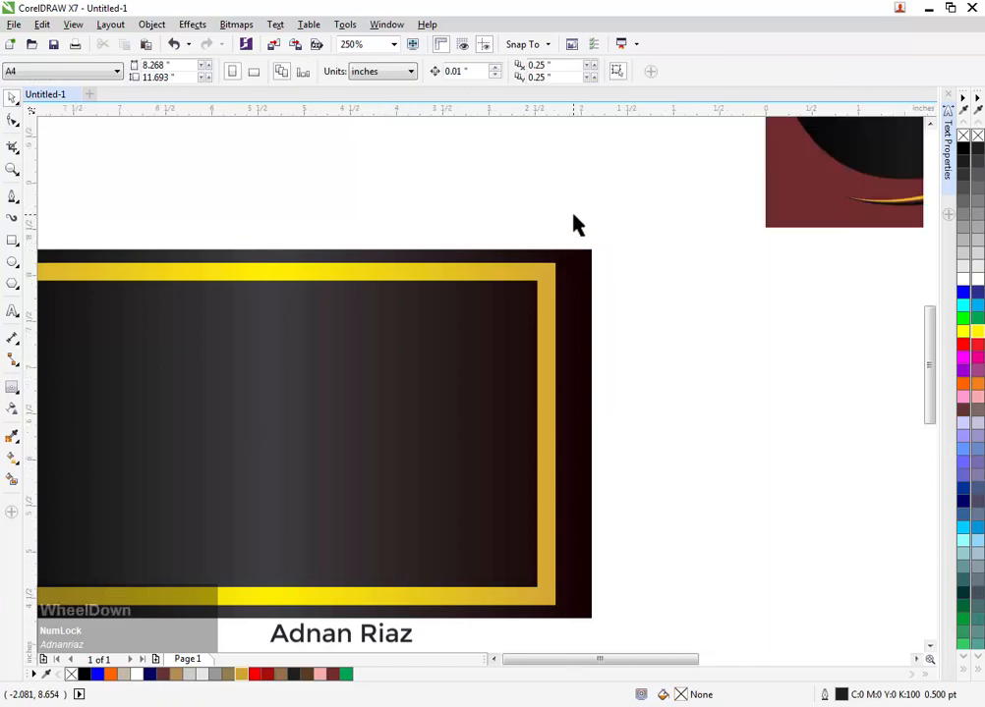
# Group the dark rectangle with its gold frame and move the group onto the page's left side below the header
pyautogui.click(636, 208)
pyautogui.moveTo(636, 208); pyautogui.dragTo(224, 447)
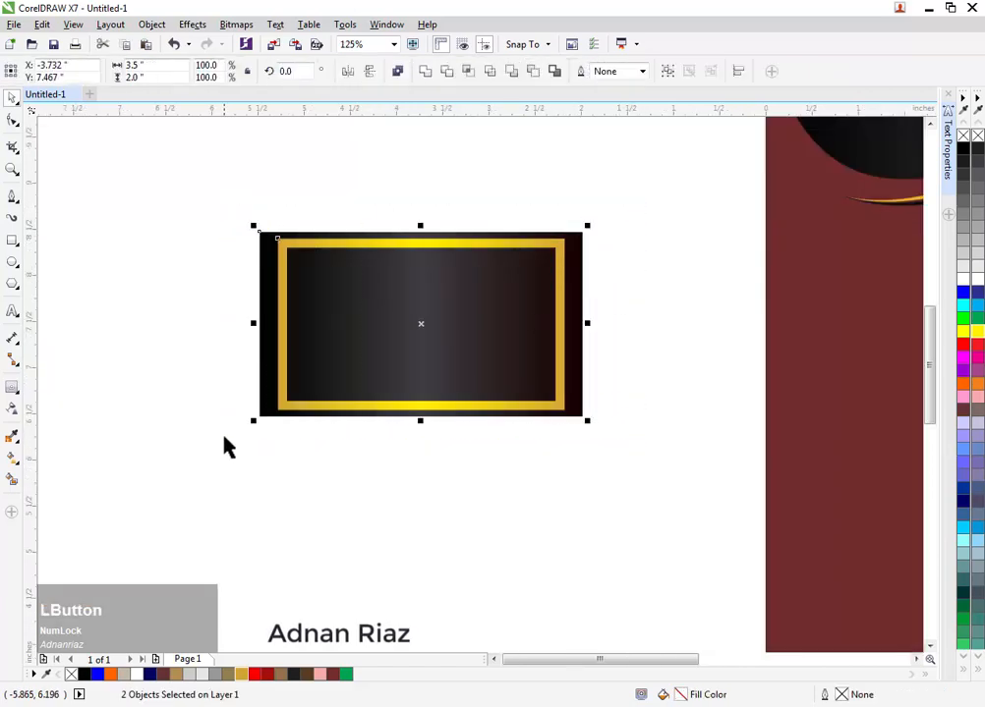
pyautogui.hotkey('ctrl', 'g')
pyautogui.scroll(-2, 157, 349)
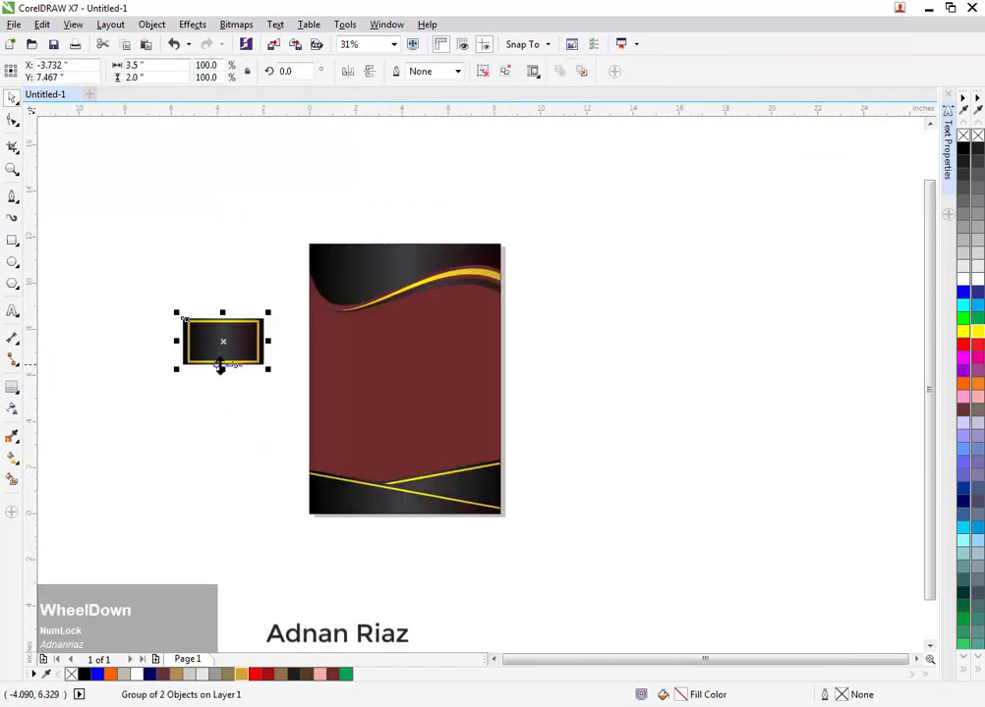
pyautogui.moveTo(243, 346); pyautogui.dragTo(354, 340)
# Rotate the framed panel about 19.7° counterclockwise and scale it down to about 62.5%, keeping it near the page's left edge
pyautogui.scroll(2, 343, 338)
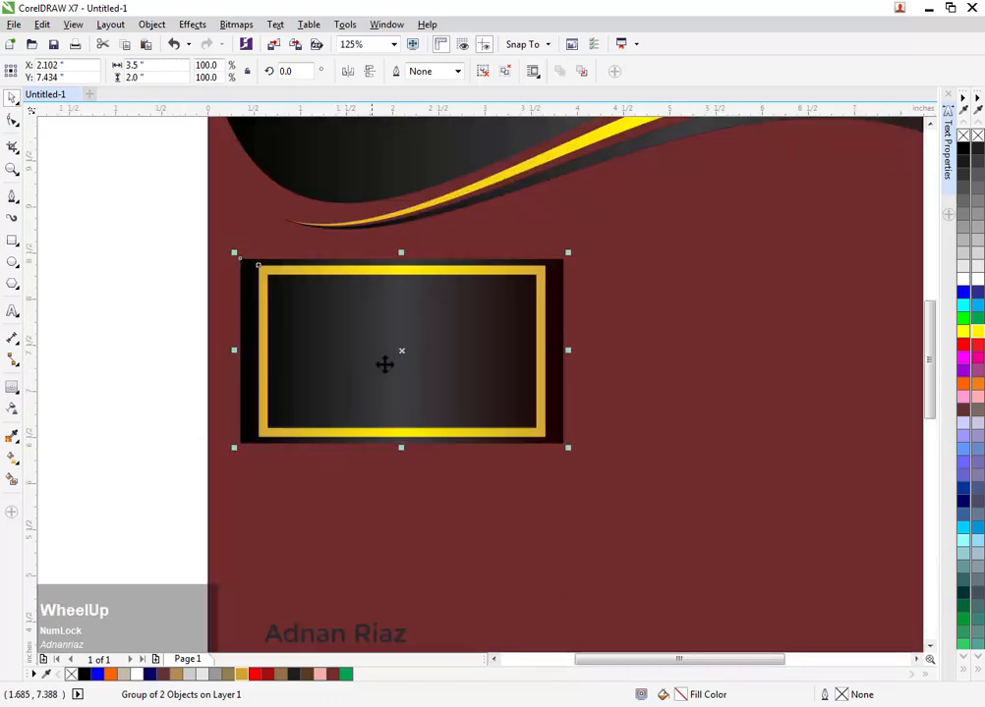
pyautogui.click(539, 417)
pyautogui.moveTo(570, 448); pyautogui.dragTo(588, 385)
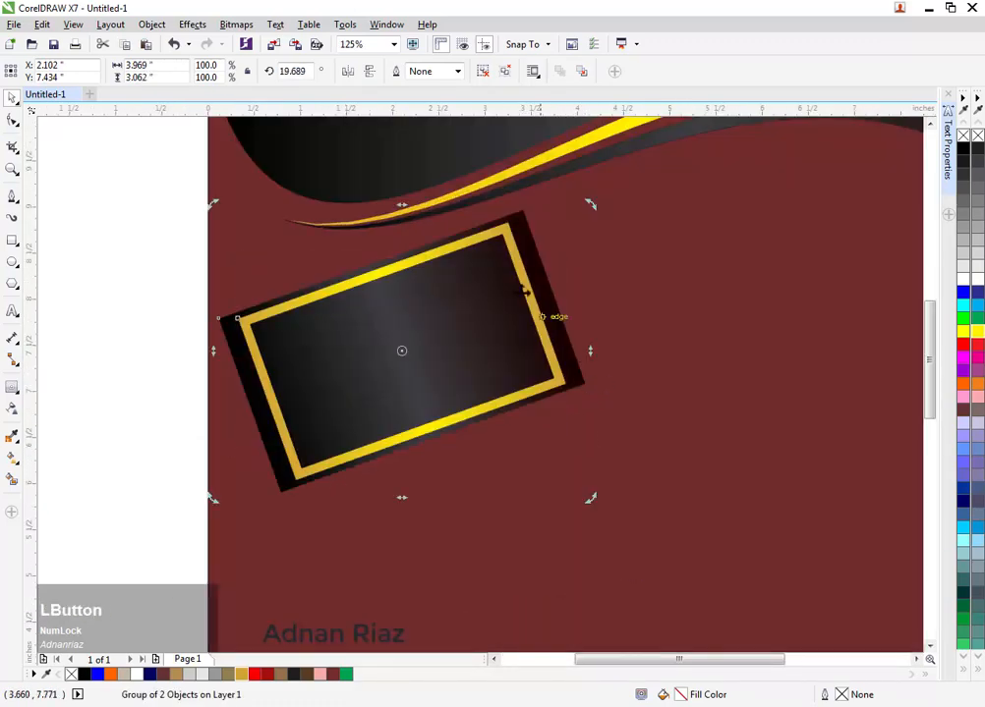
pyautogui.click(493, 261)
pyautogui.moveTo(590, 204); pyautogui.dragTo(475, 290)
pyautogui.scroll(-1, 462, 285)
pyautogui.moveTo(395, 333); pyautogui.dragTo(429, 316)
pyautogui.moveTo(500, 258); pyautogui.dragTo(472, 277)
# Duplicate the tilted panel downward twice at equal spacing and align the three panels on their vertical centre line
pyautogui.moveTo(417, 326); pyautogui.dragTo(429, 390)
pyautogui.hotkey('ctrl', 'r')
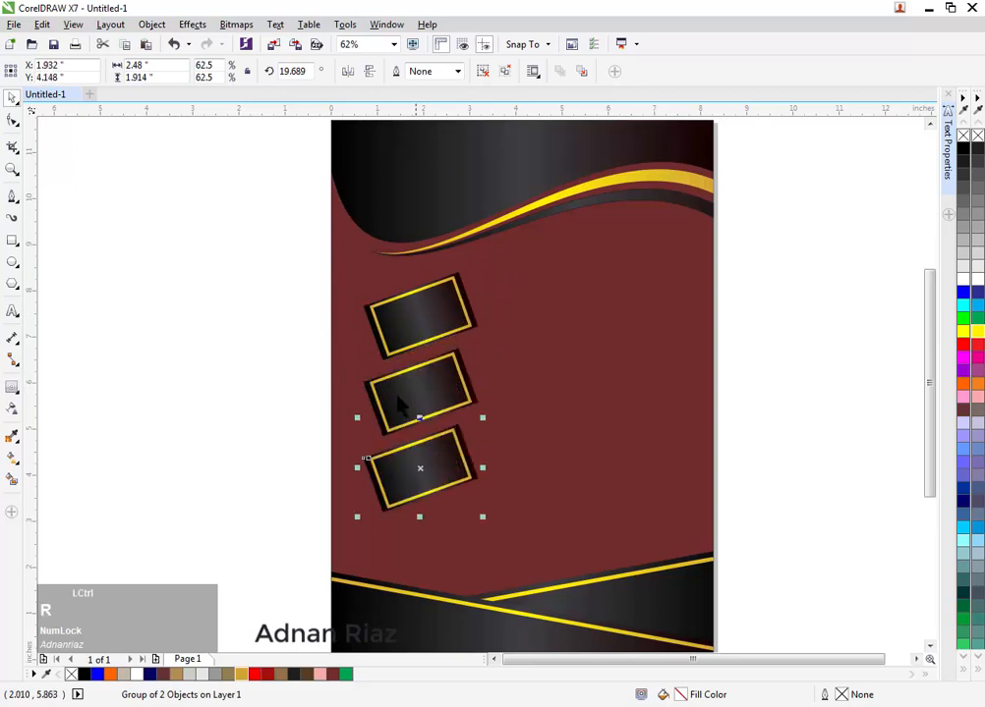
pyautogui.moveTo(204, 240); pyautogui.dragTo(523, 551)
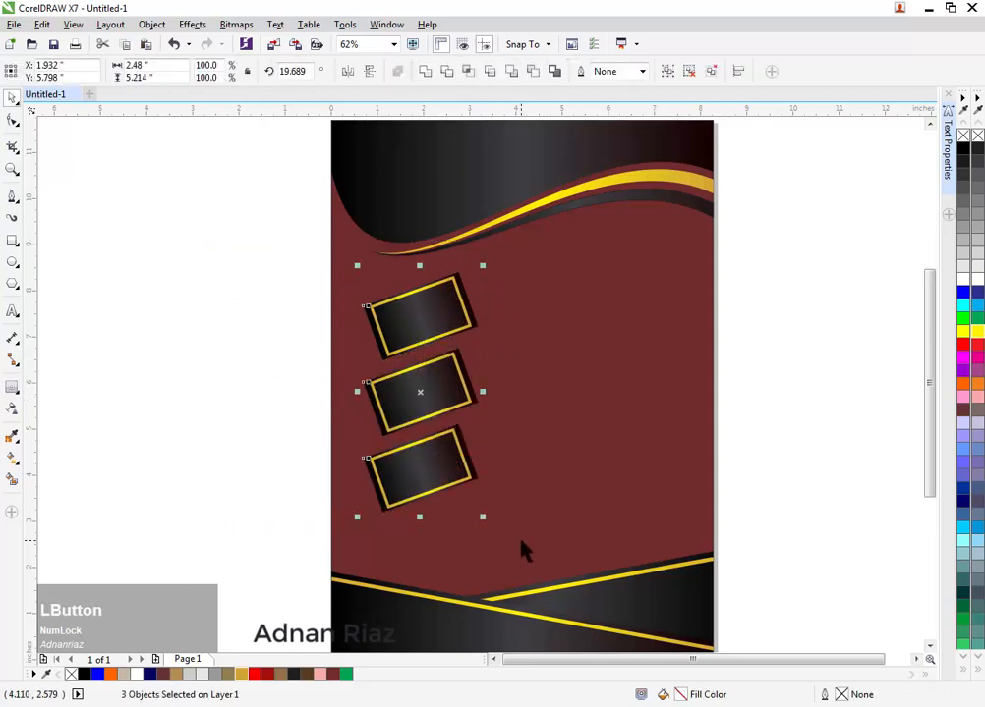
pyautogui.press('c')
# Enlarge the three panels to about 2.83 by 5.94 in overall, then group and centre them vertically on the page background
pyautogui.moveTo(483, 517); pyautogui.dragTo(505, 552)
pyautogui.moveTo(462, 495); pyautogui.dragTo(454, 474)
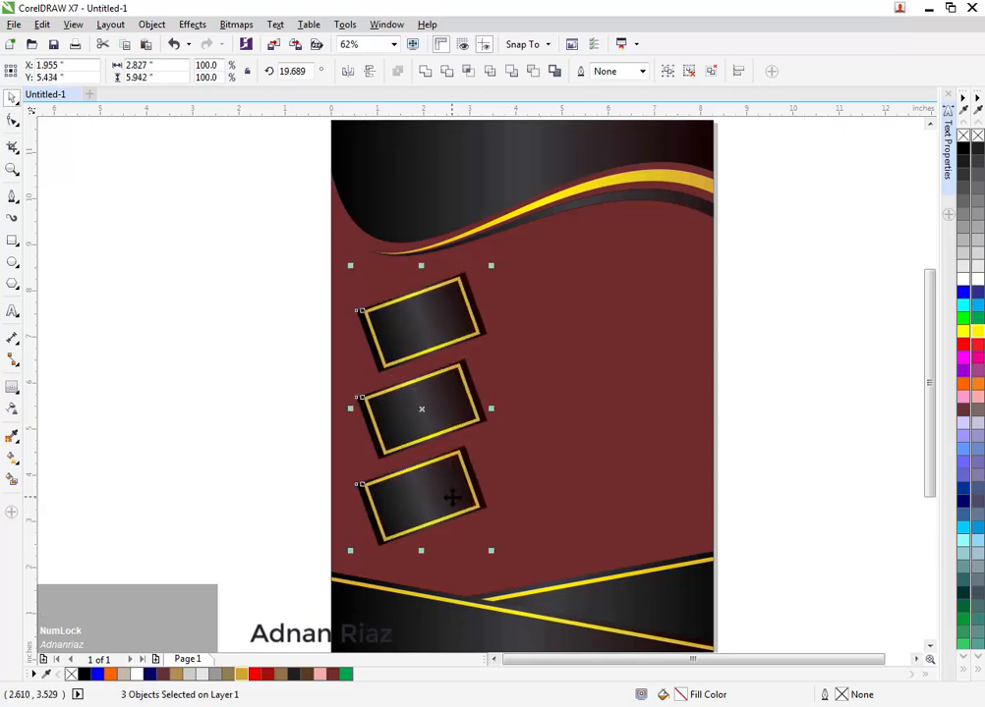
pyautogui.hotkey('ctrl', 'g')
pyautogui.keyDown('shift'); pyautogui.click(573, 441); pyautogui.keyUp('shift')
pyautogui.press('e')
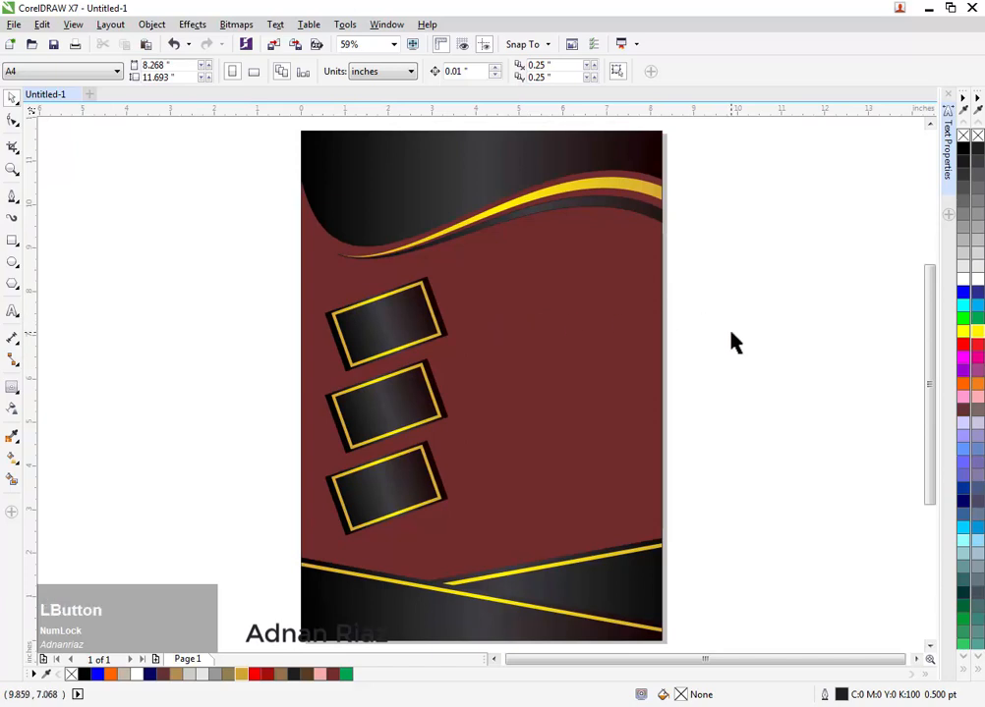
# Group the whole page design and place a horizontally mirrored copy to the left of the page
pyautogui.scroll(-2, 714, 337)
pyautogui.moveTo(743, 185); pyautogui.dragTo(454, 511)
pyautogui.hotkey('ctrl', 'g')
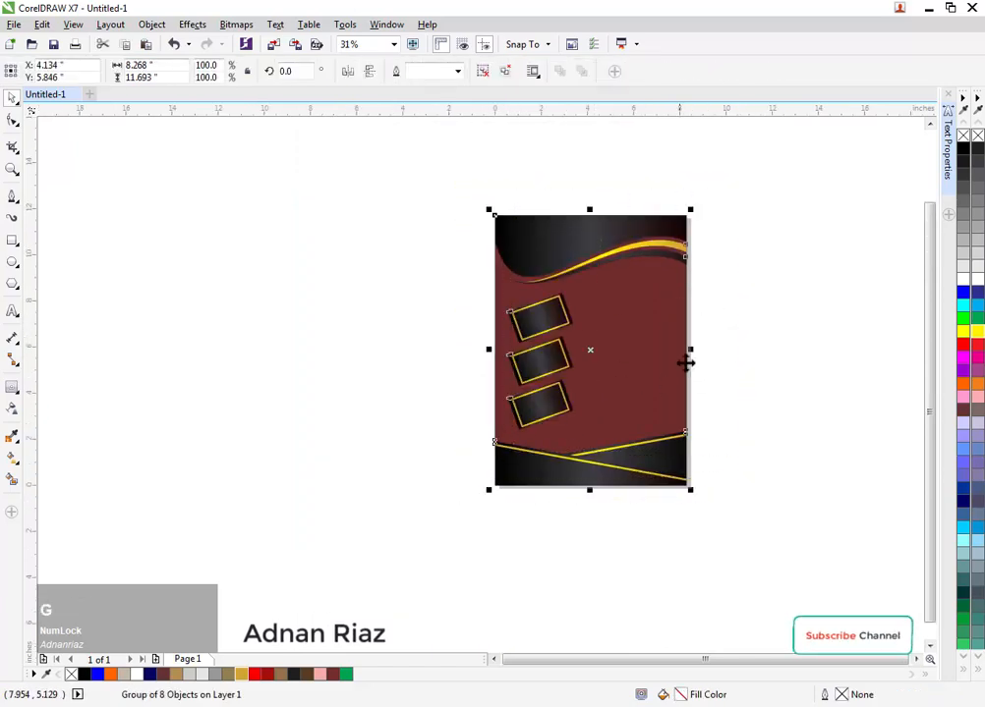
pyautogui.moveTo(692, 349); pyautogui.dragTo(572, 395)
pyautogui.rightClick(454, 365)
pyautogui.moveTo(572, 396); pyautogui.dragTo(391, 398)
pyautogui.click(528, 384)
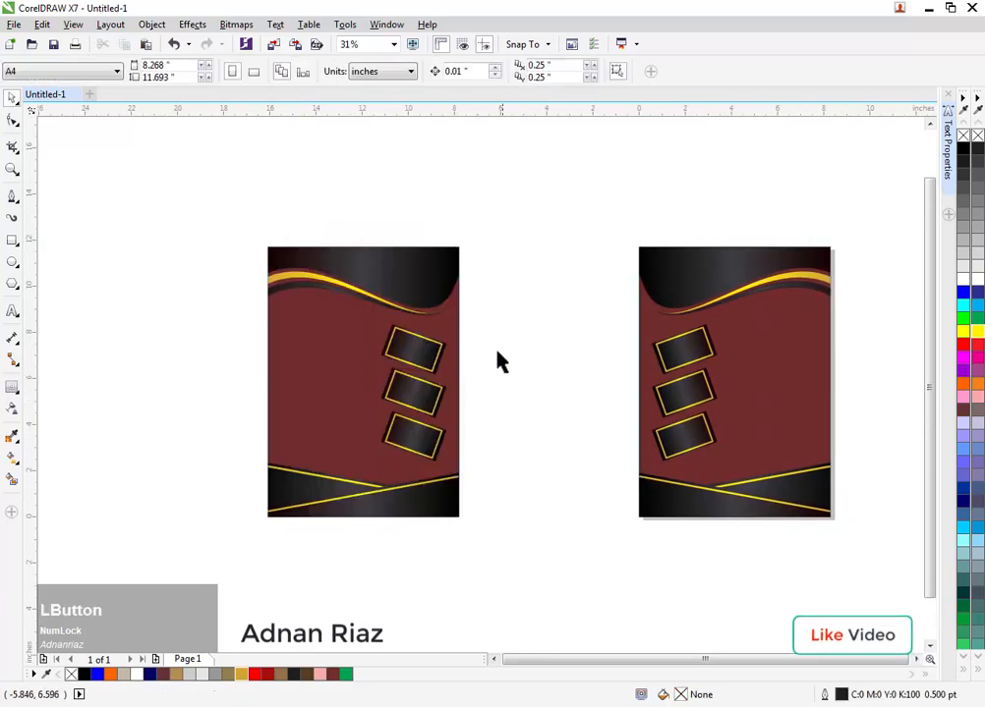
# Add the text "FOR ENGLISH" in 24 pt Arial just above the mirrored design
pyautogui.moveTo(481, 244); pyautogui.dragTo(232, 537)
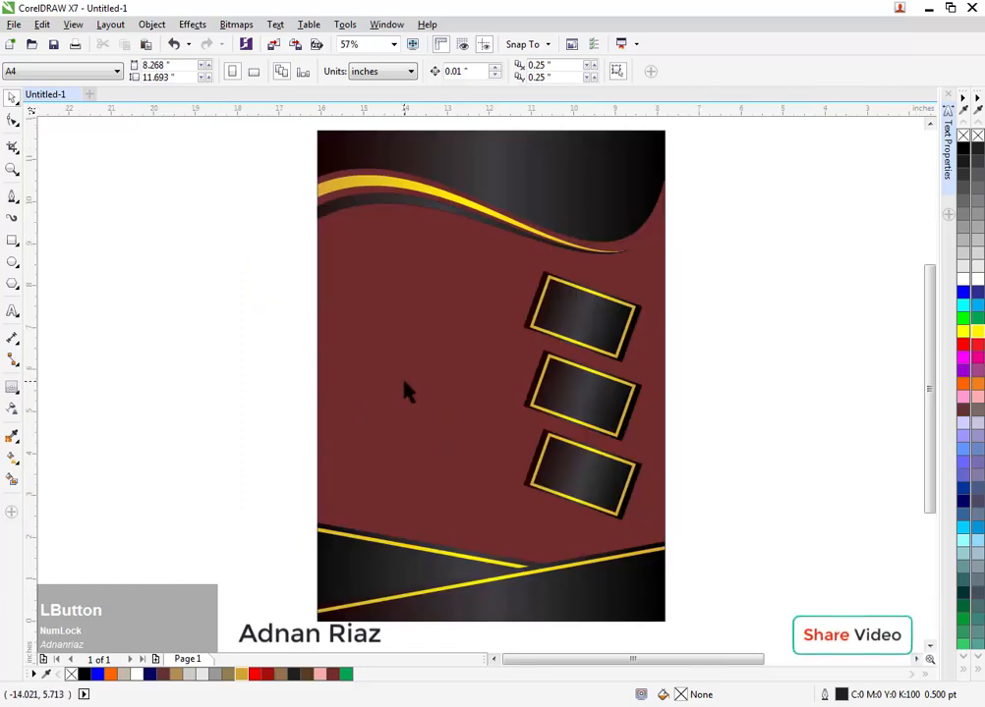
pyautogui.scroll(-2, 406, 391)
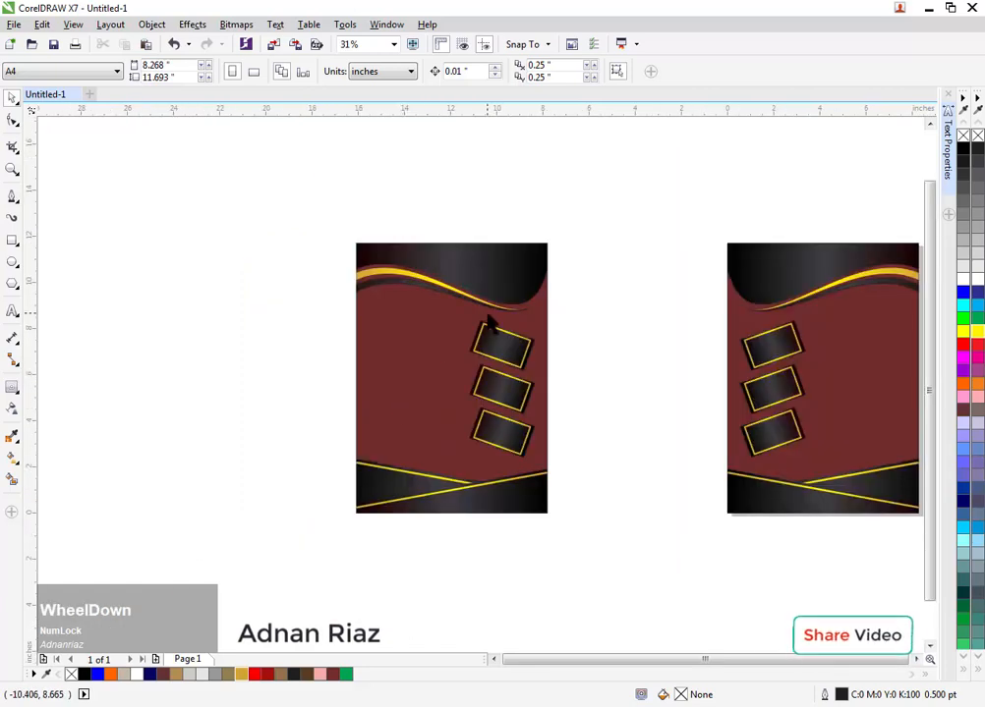
pyautogui.moveTo(482, 314); pyautogui.dragTo(441, 313)
pyautogui.moveTo(504, 337); pyautogui.dragTo(413, 327)
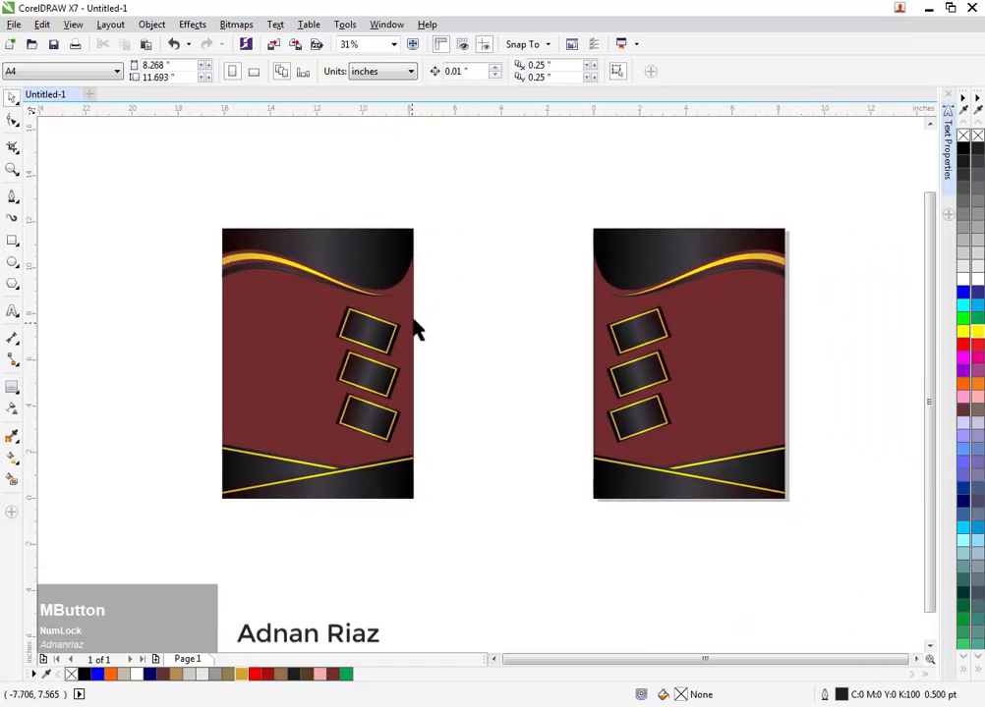
pyautogui.click(12, 312)
pyautogui.click(258, 212)
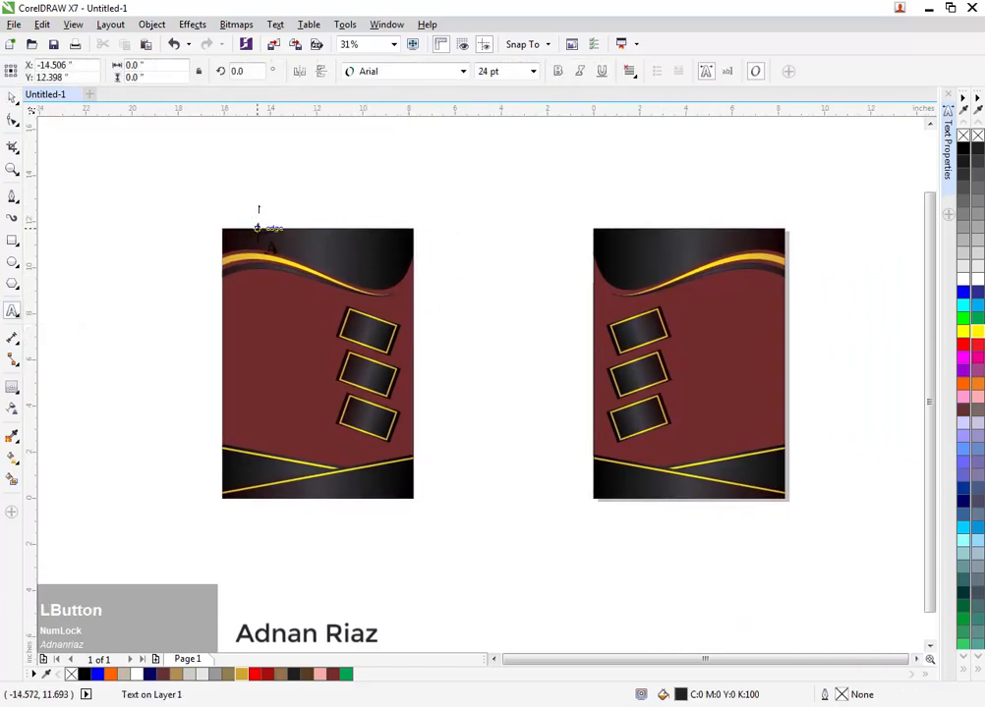
pyautogui.scroll(1, 267, 190)
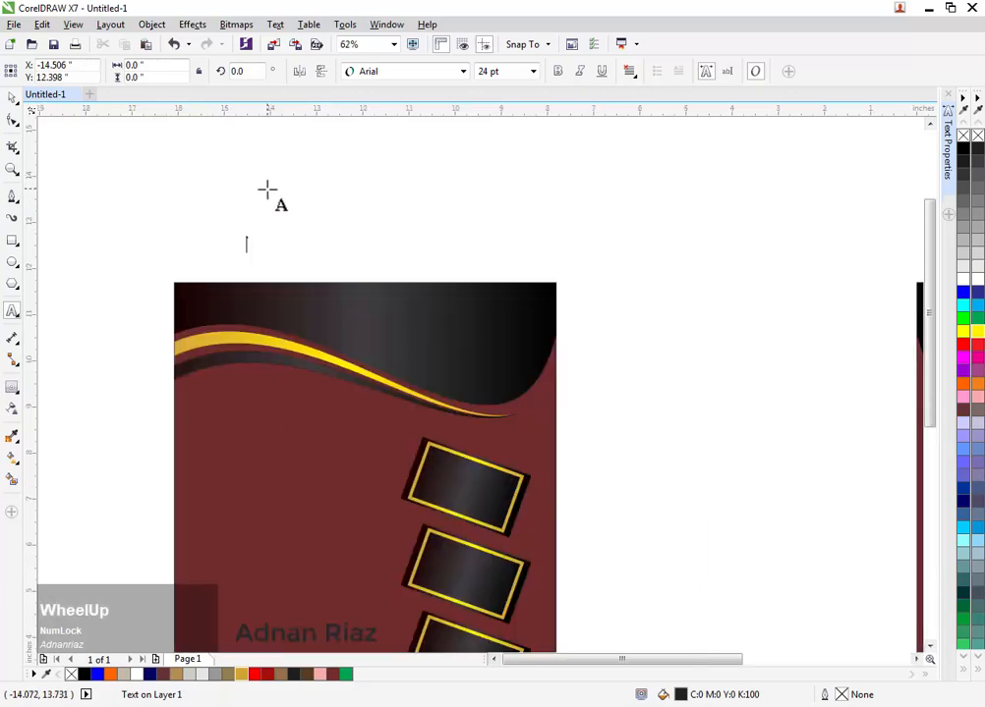
pyautogui.write('FOR ENGLISH')
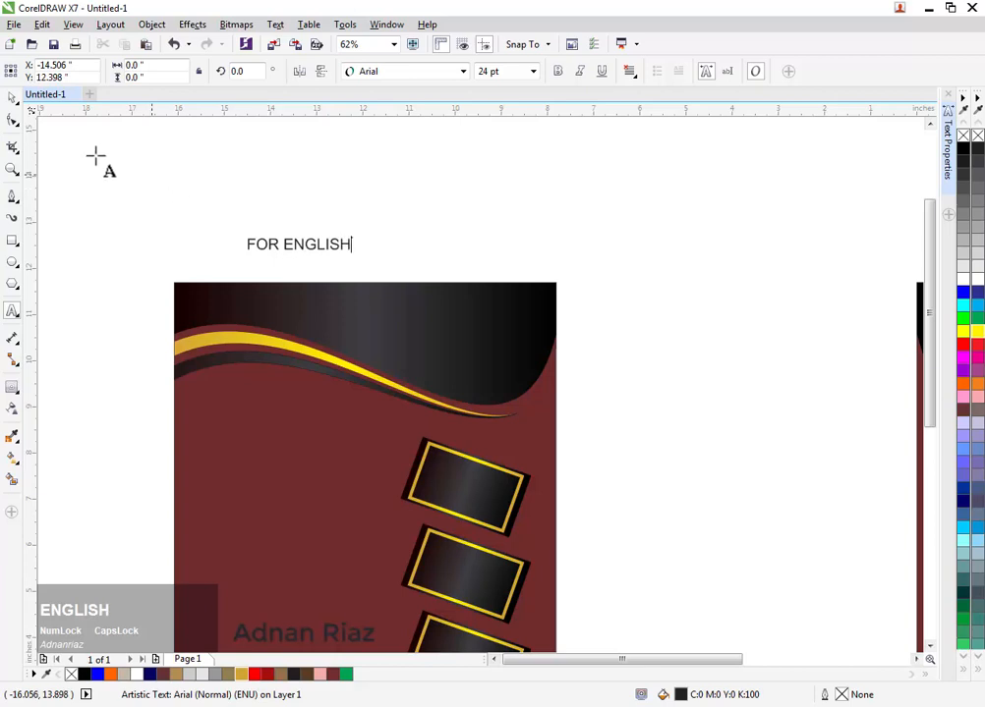
pyautogui.click(14, 98)
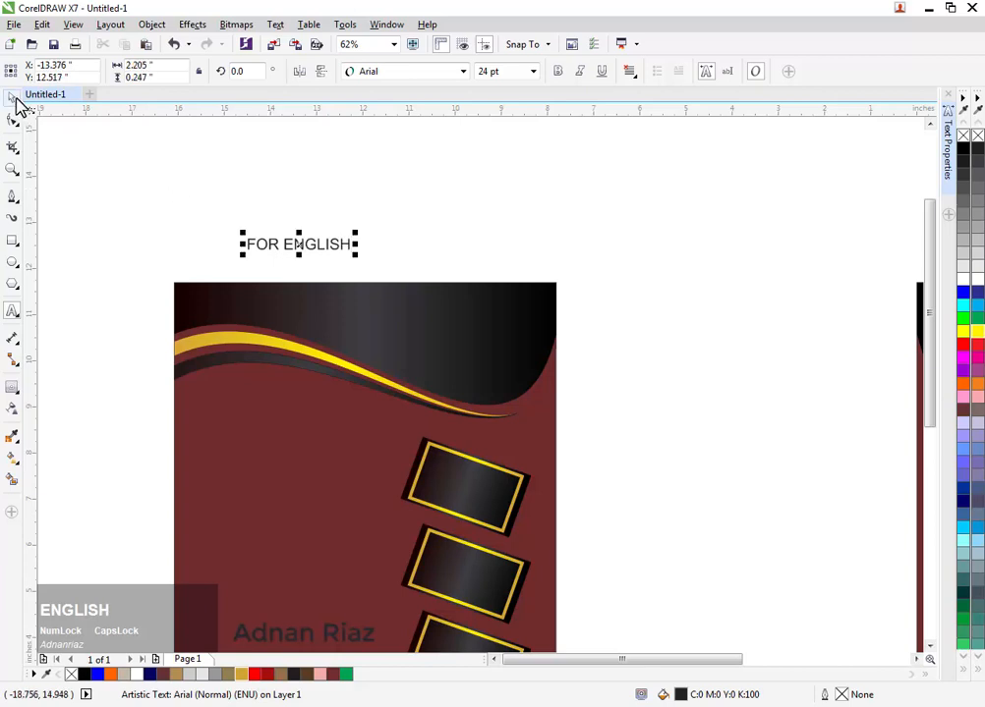
# Centre the "FOR ENGLISH" label horizontally over the mirrored design
pyautogui.scroll(-1, 303, 224)
pyautogui.keyDown('shift'); pyautogui.click(248, 288); pyautogui.keyUp('shift')
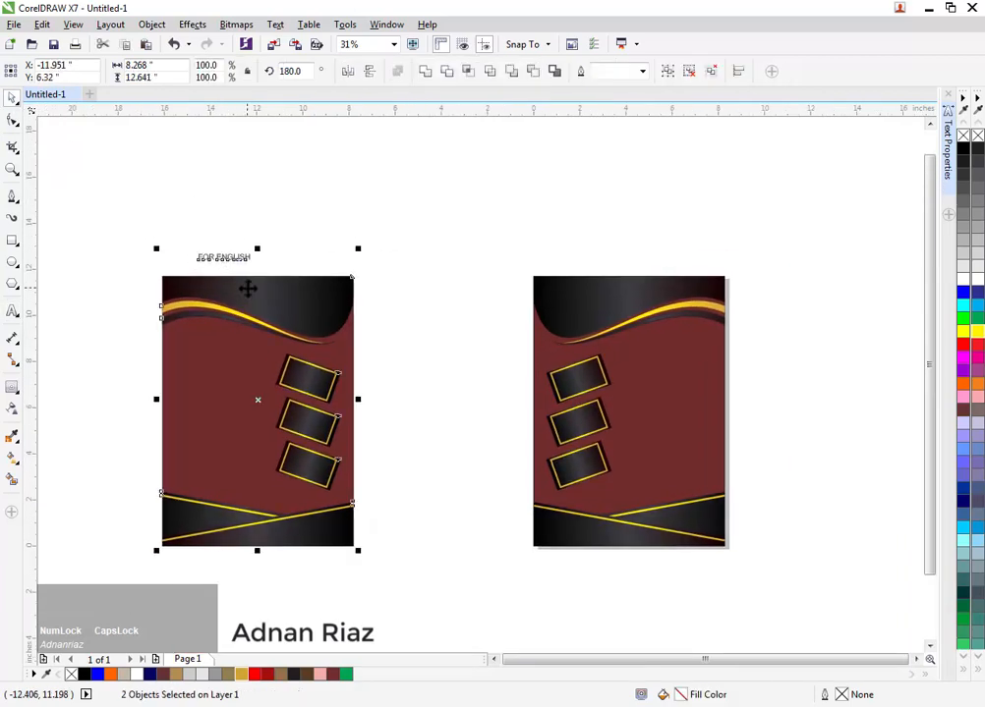
pyautogui.click(309, 238)
# Copy the "FOR ENGLISH" label level across to the original page design and centre it horizontally over that design
pyautogui.moveTo(245, 256); pyautogui.dragTo(633, 270)
pyautogui.rightClick(633, 271)
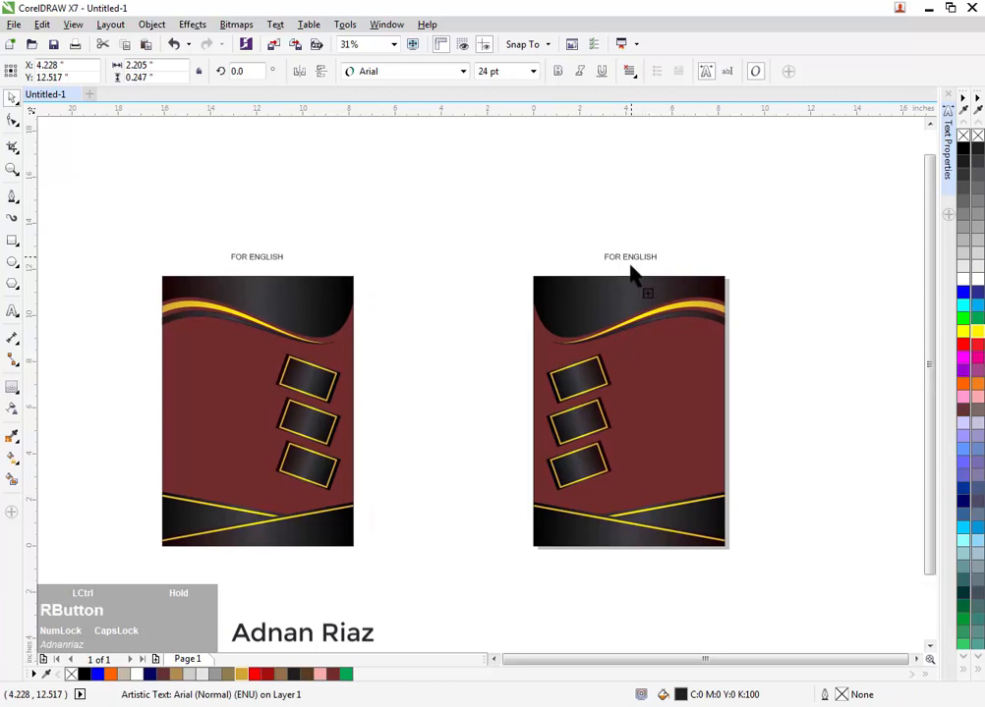
pyautogui.keyDown('shift'); pyautogui.click(629, 286); pyautogui.keyUp('shift')
pyautogui.click(701, 241)
# Change the copied label above the original page design to read "FOR URDU"
pyautogui.scroll(2, 644, 258)
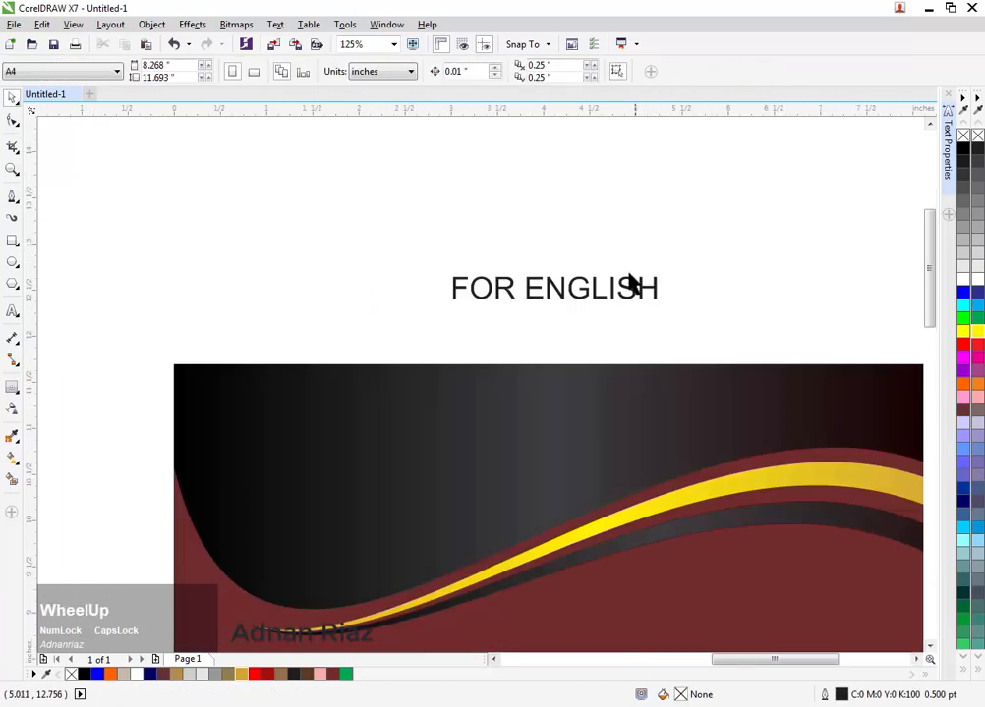
pyautogui.doubleClick(598, 296)
pyautogui.doubleClick(547, 285)
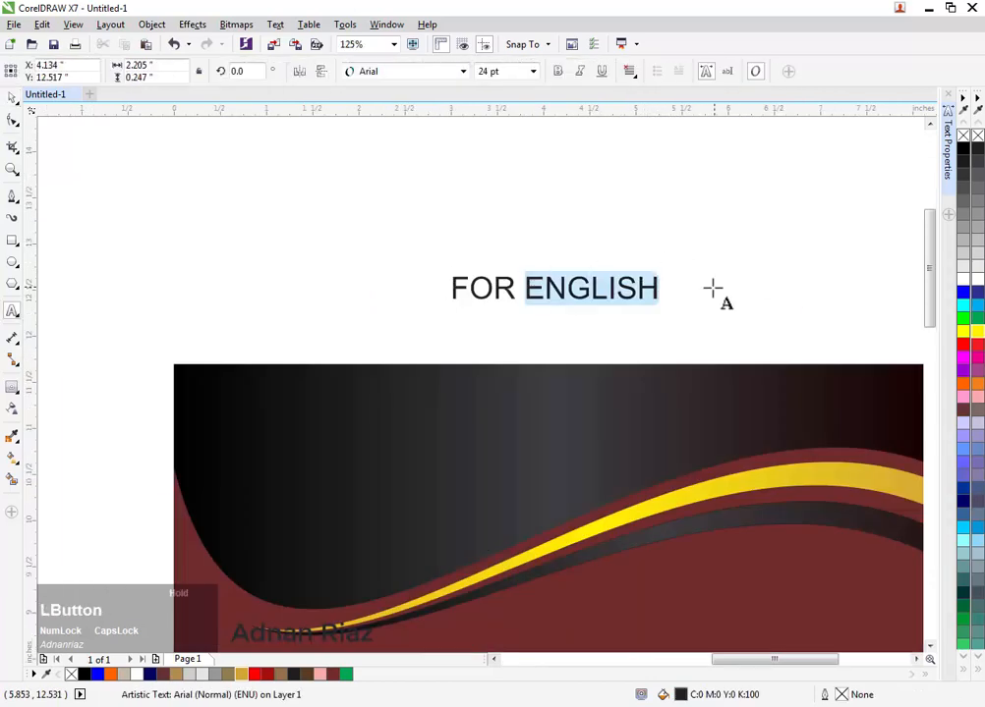
pyautogui.write('U')
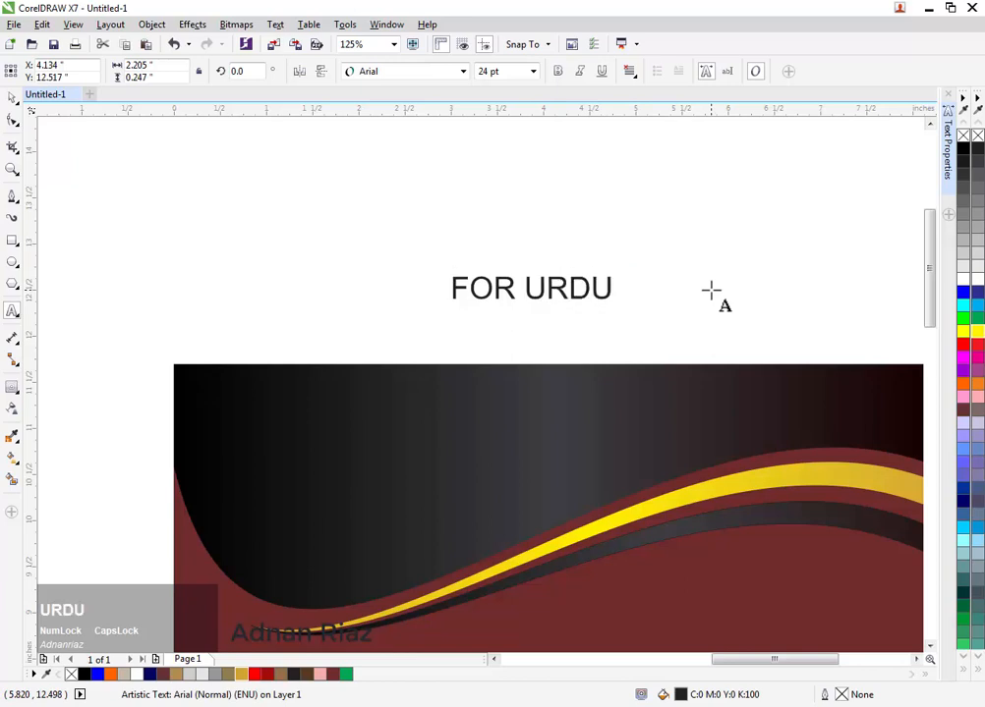
pyautogui.write('RDU')
pyautogui.press('Escape')
pyautogui.click(327, 222)
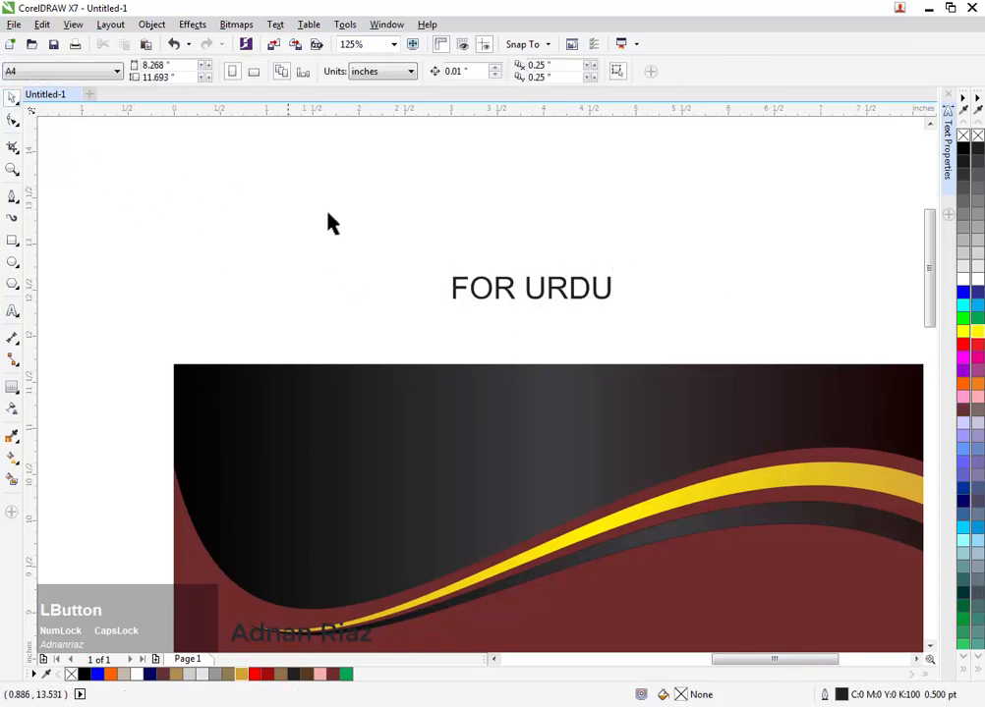
# Set the font of both the "FOR ENGLISH" and "FOR URDU" labels to Swis721 BlkCn BT
pyautogui.scroll(-4, 408, 238)
pyautogui.middleClick(412, 226)
pyautogui.moveTo(412, 226); pyautogui.dragTo(434, 221)
pyautogui.moveTo(670, 176); pyautogui.dragTo(189, 222)
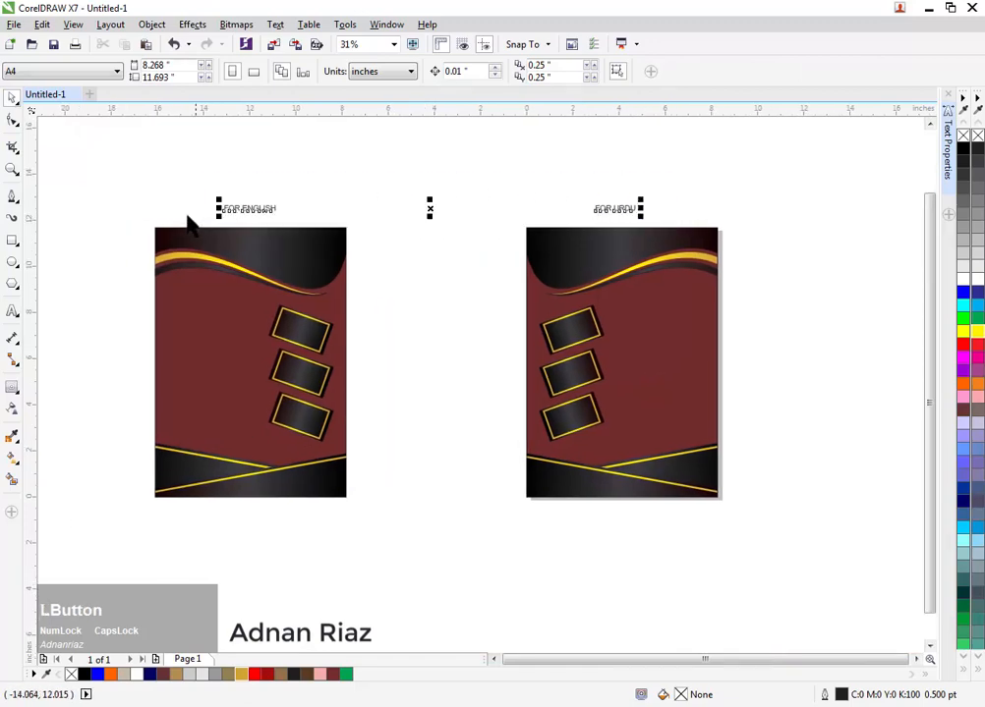
pyautogui.click(405, 73)
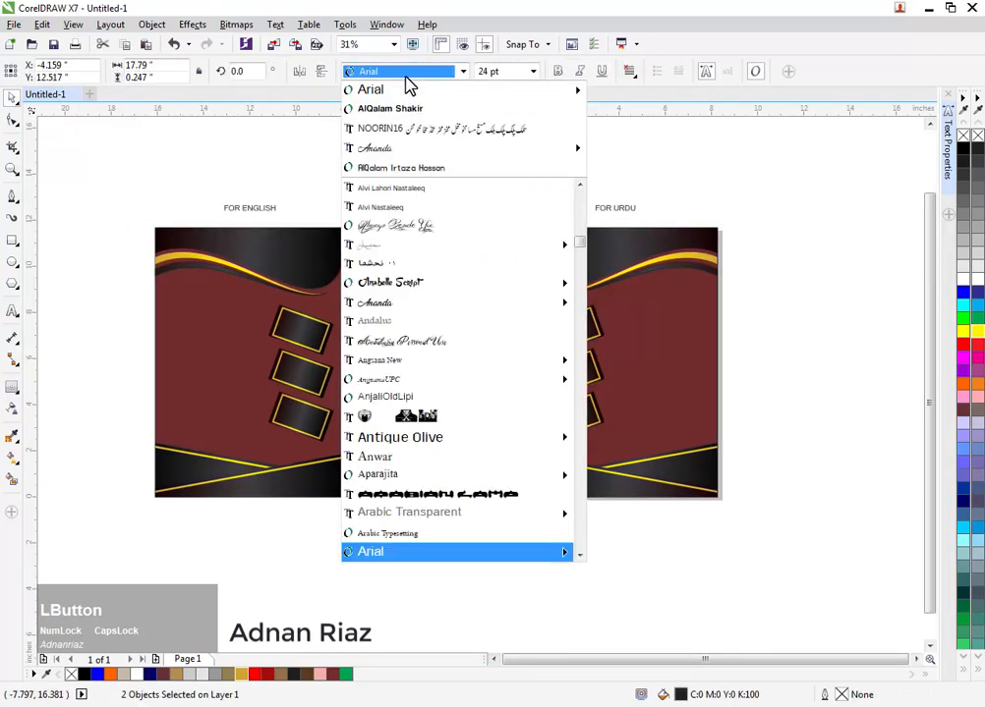
pyautogui.write('swis')
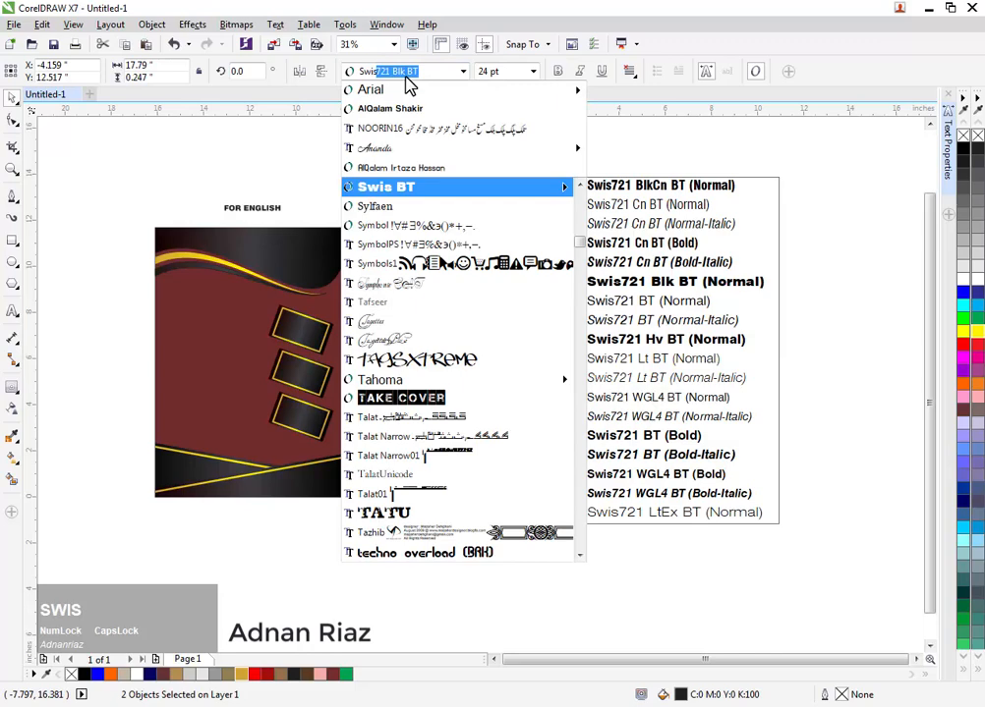
pyautogui.press('Right')
pyautogui.press('Return')
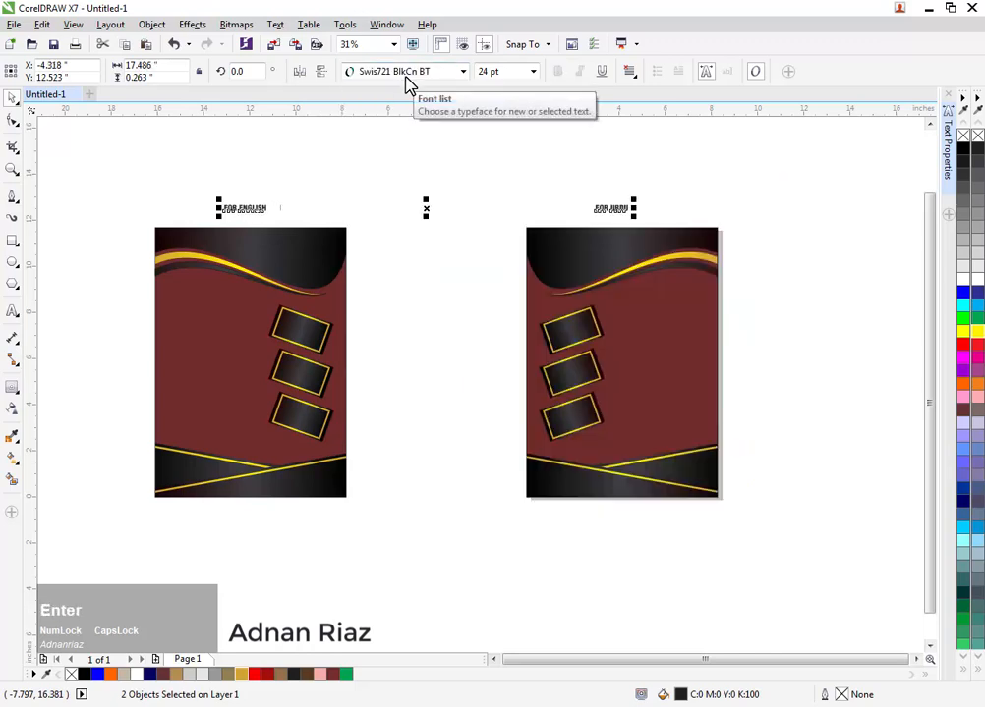
pyautogui.click(227, 185)
# Enlarge the "FOR ENGLISH" label about its centre to about 70 pt, about 5.27 in wide
pyautogui.scroll(2, 230, 211)
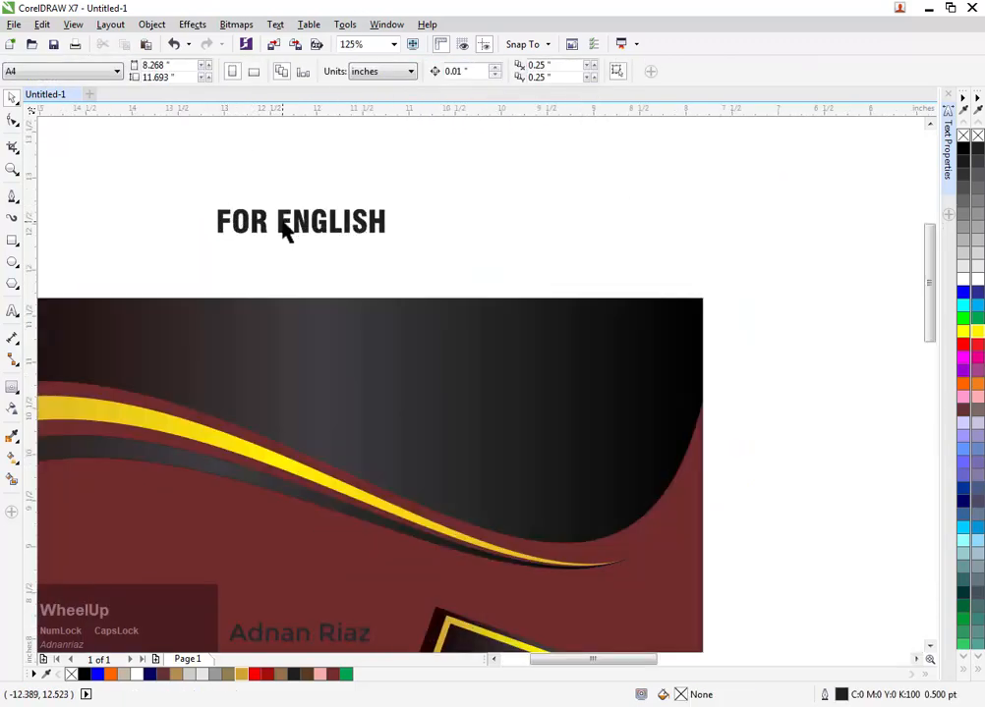
pyautogui.click(283, 226)
pyautogui.moveTo(389, 205); pyautogui.dragTo(546, 143)
# Enlarge the "FOR URDU" label to about 3.7 in wide and centre it horizontally over the original page design
pyautogui.scroll(-2, 363, 209)
pyautogui.scroll(2, 568, 246)
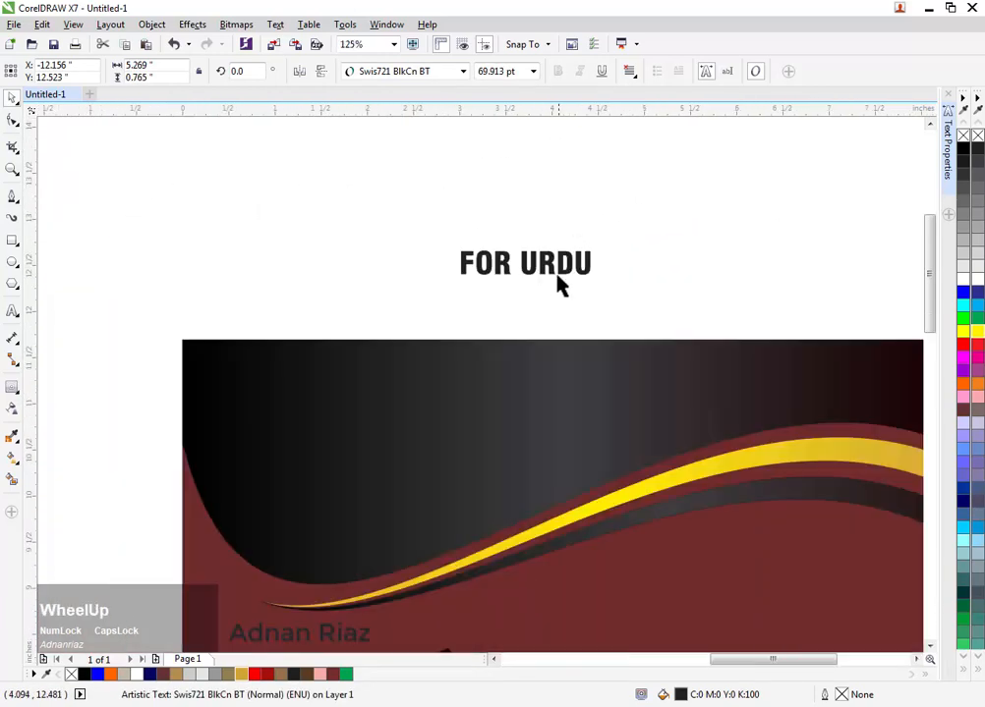
pyautogui.click(528, 267)
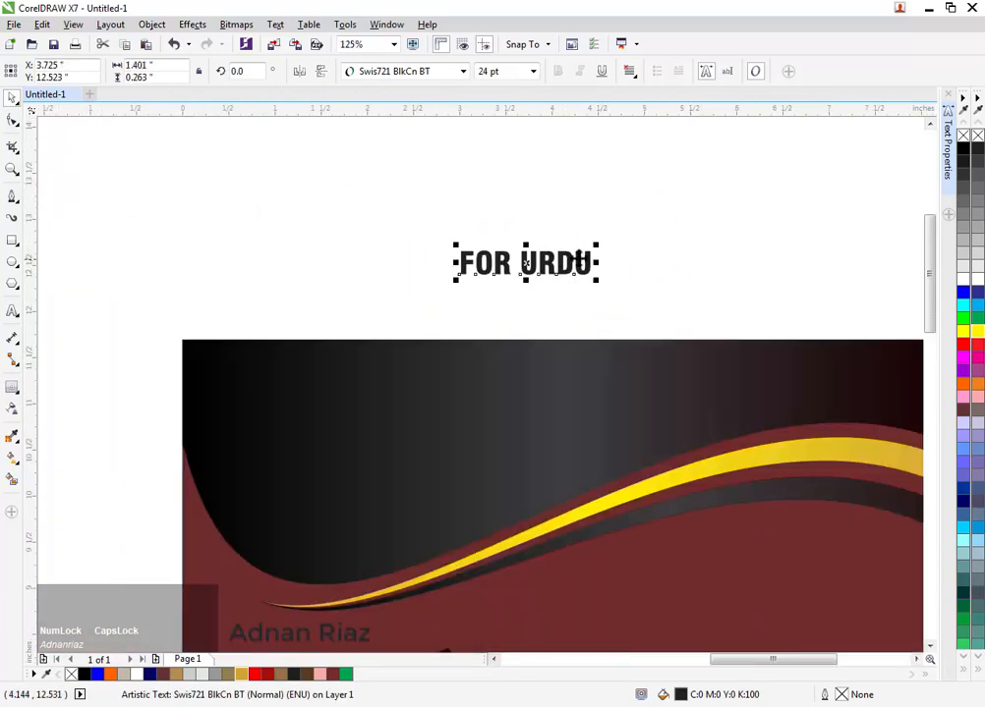
pyautogui.moveTo(595, 247); pyautogui.dragTo(702, 225)
pyautogui.keyDown('shift'); pyautogui.click(473, 383); pyautogui.keyUp('shift')
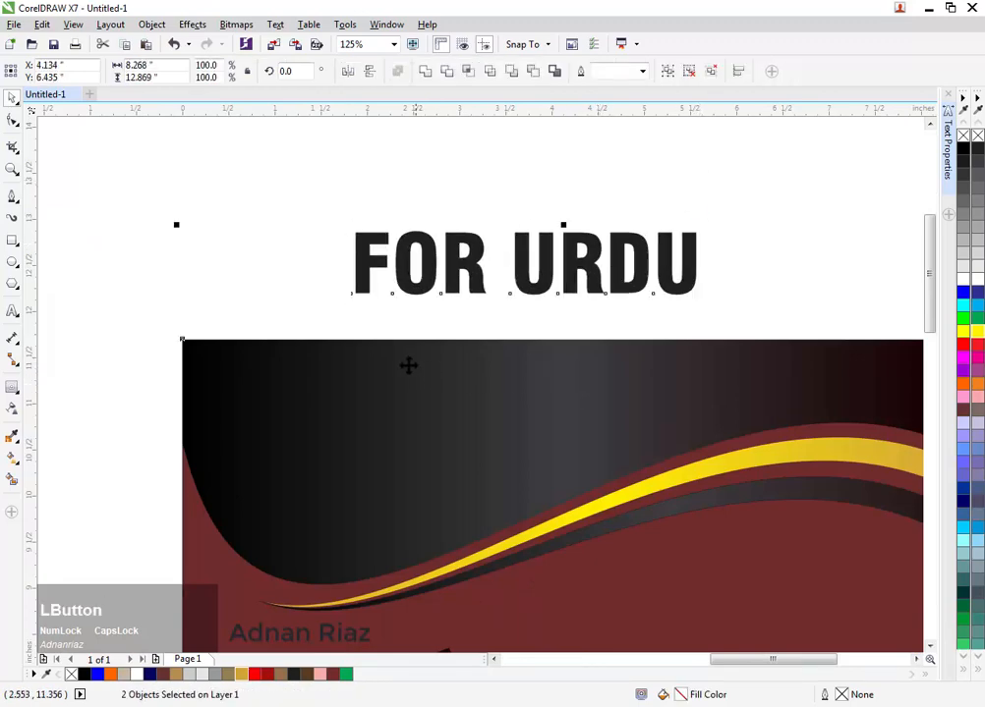
pyautogui.press('c')
pyautogui.click(340, 242)
pyautogui.scroll(-2, 340, 242)
pyautogui.moveTo(300, 246); pyautogui.dragTo(541, 211)
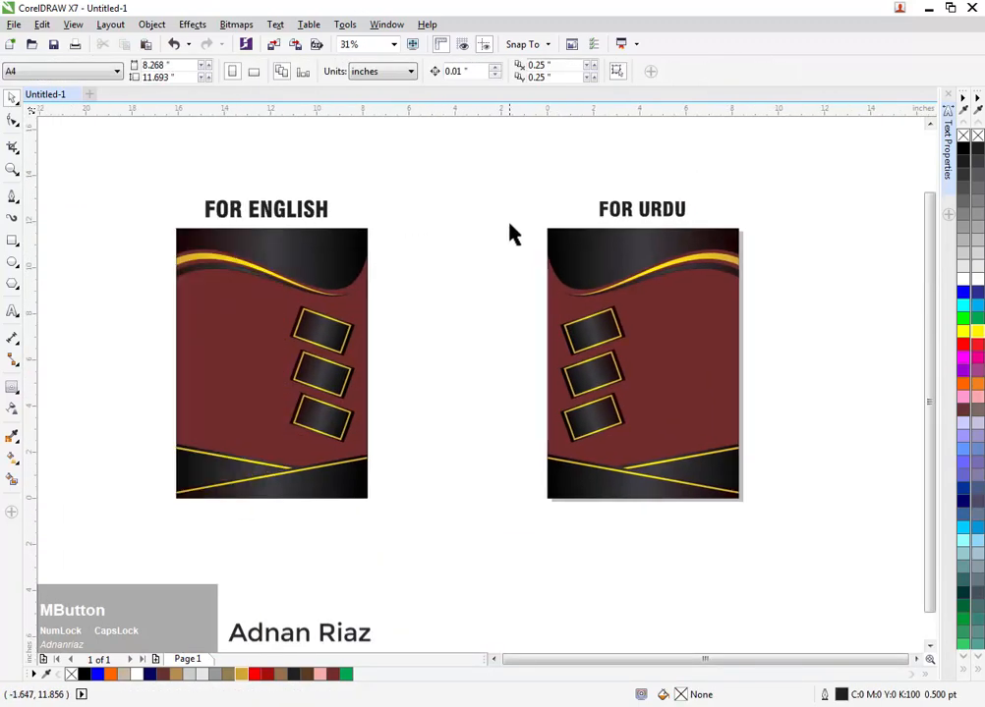
pyautogui.press('F4')
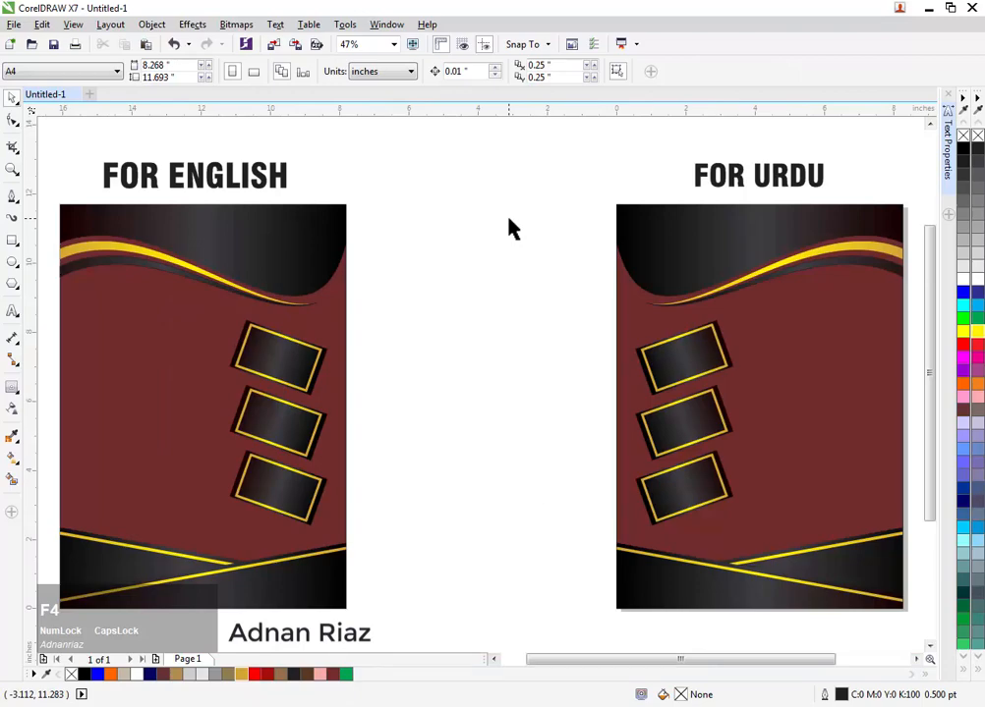